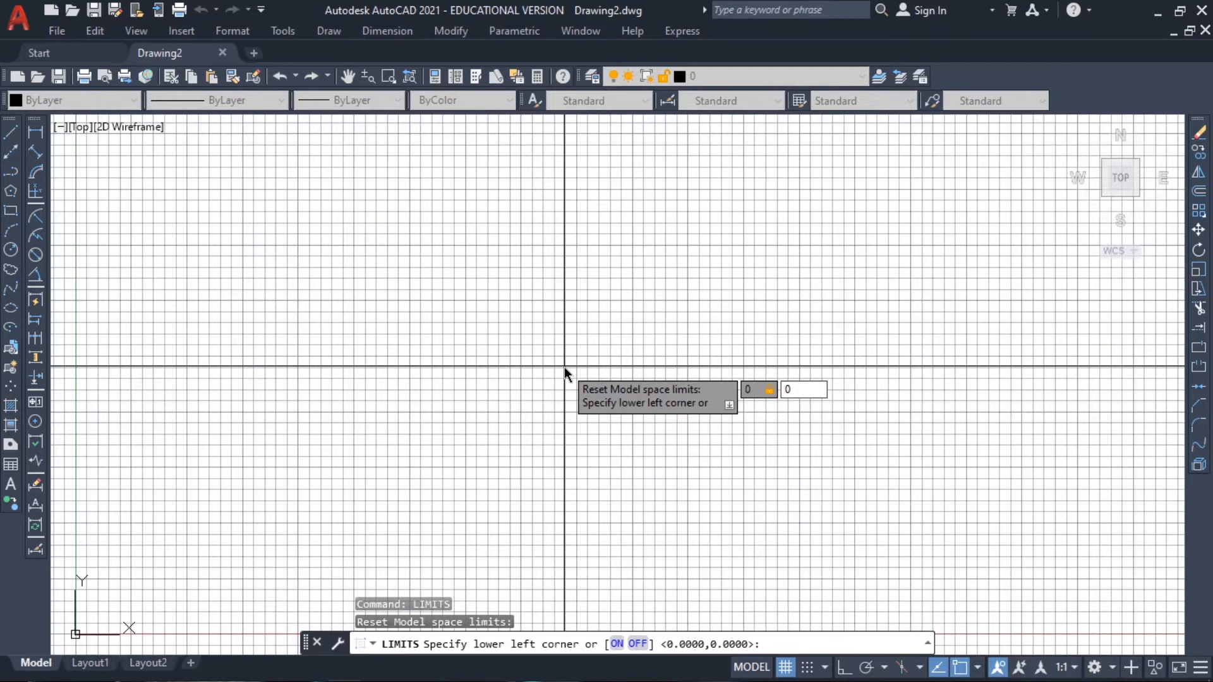
# Set the model space limits from the lower left corner 0,0 to the upper right corner 320,210
pyautogui.write('320')
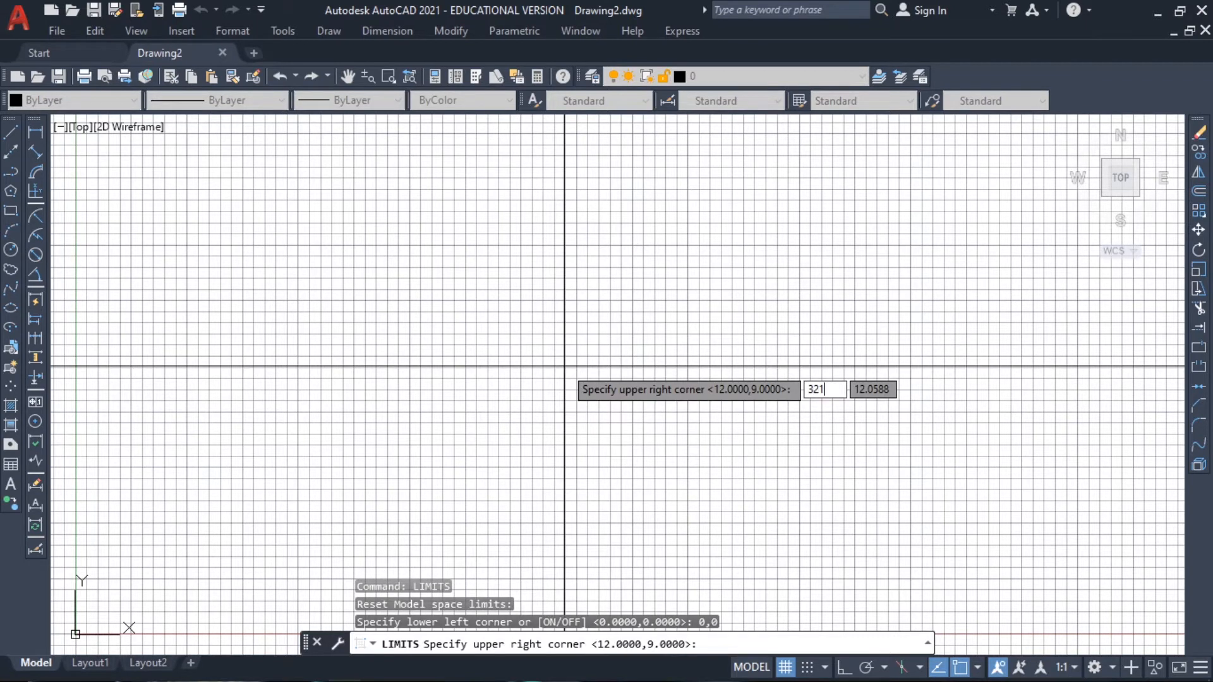
pyautogui.press('Tab')
pyautogui.write('210')
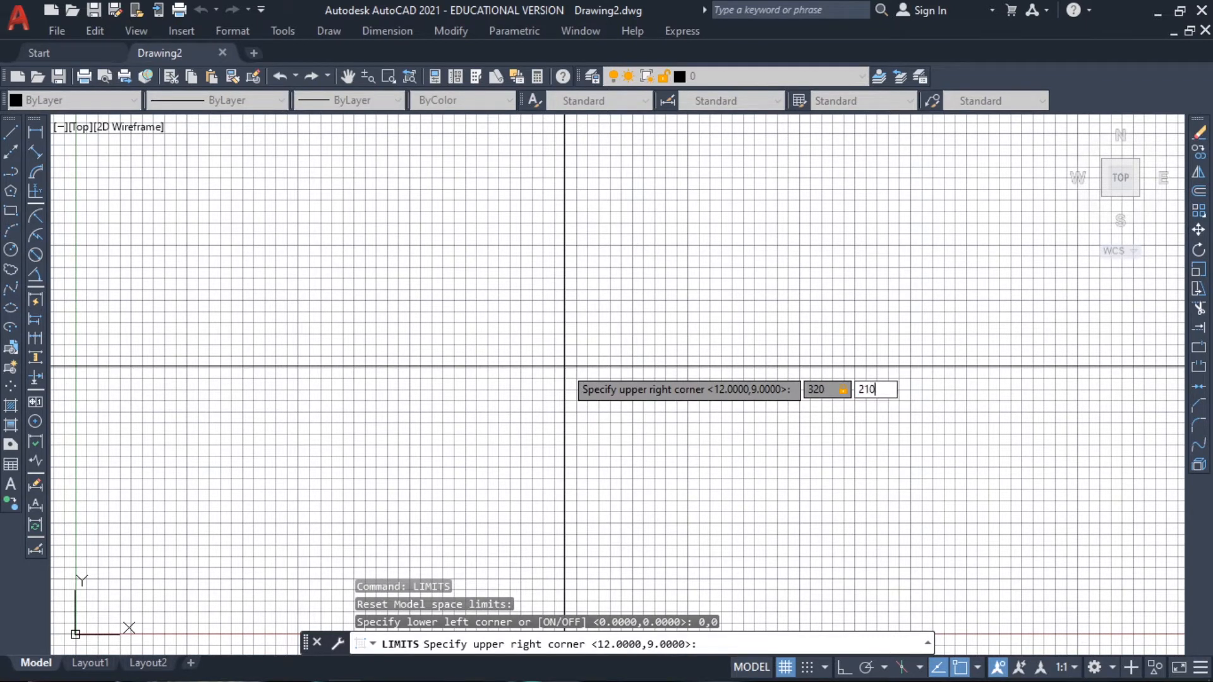
pyautogui.press('Return')
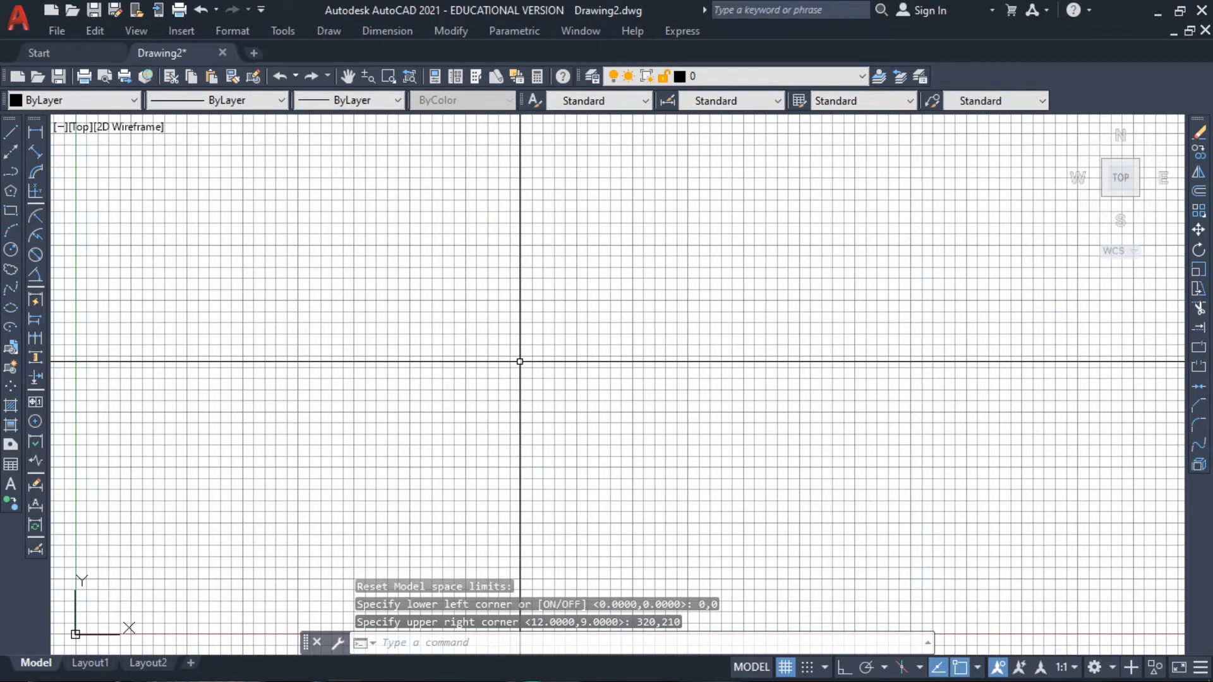
# Set the drawing's grid spacing to 10 with the GRID command
pyautogui.write('grid')
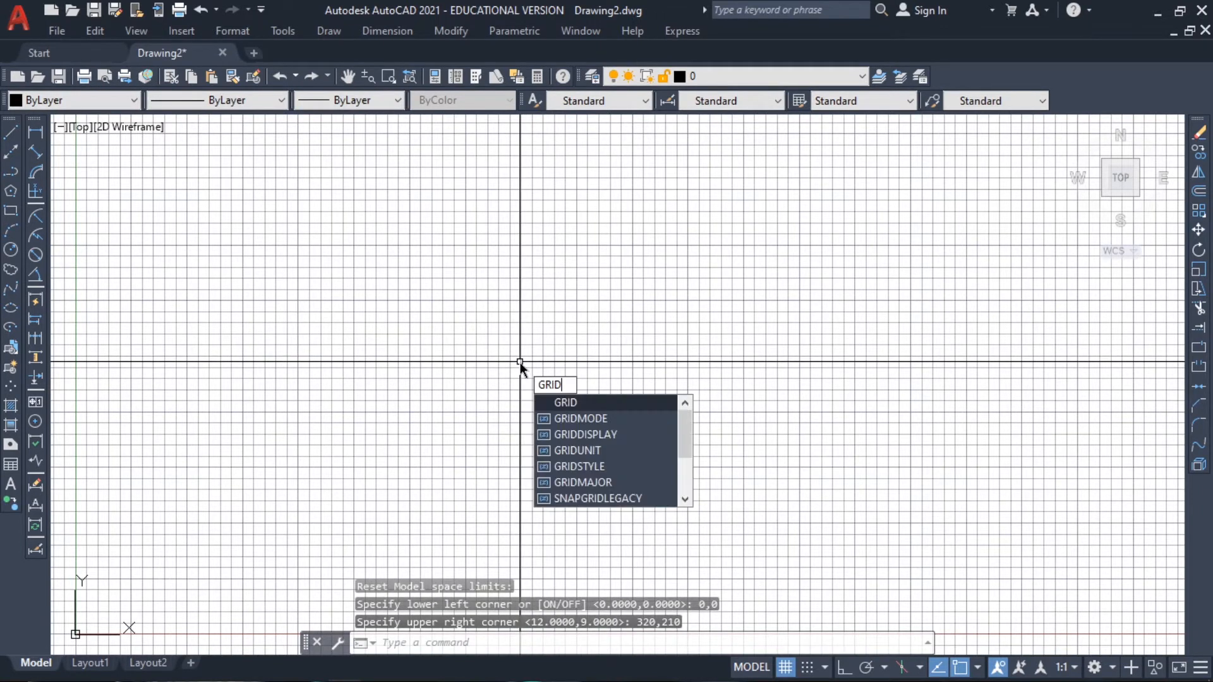
pyautogui.press('Return')
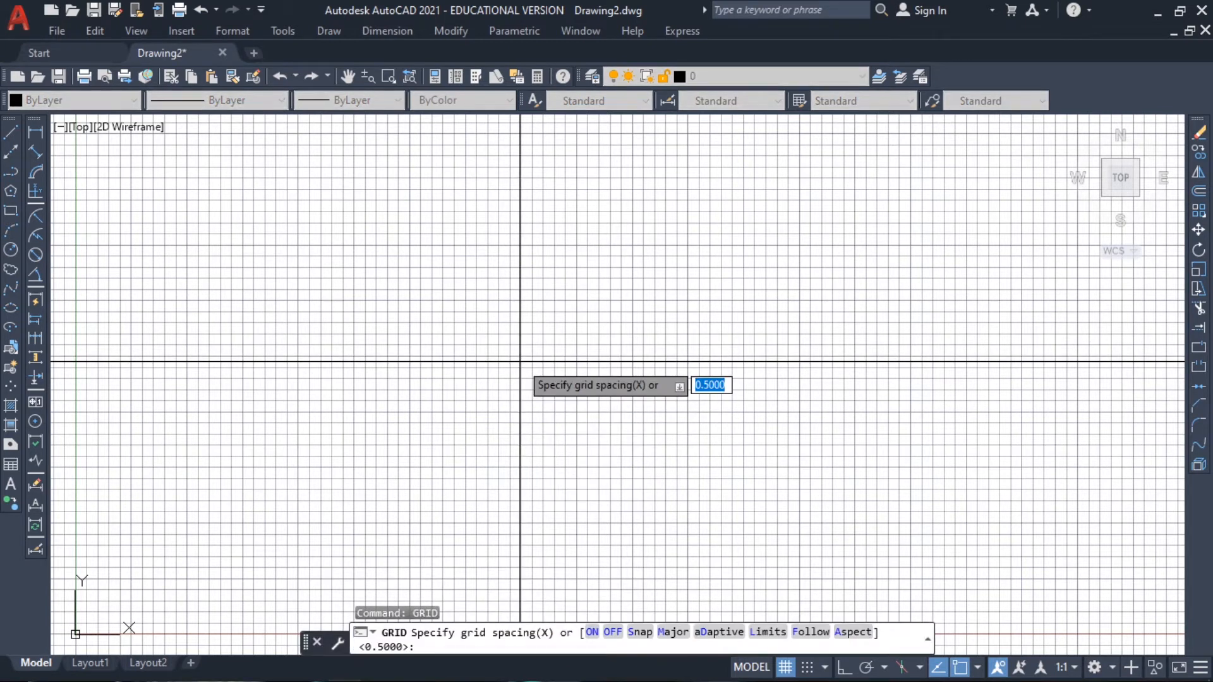
pyautogui.write('10')
pyautogui.press('Return')
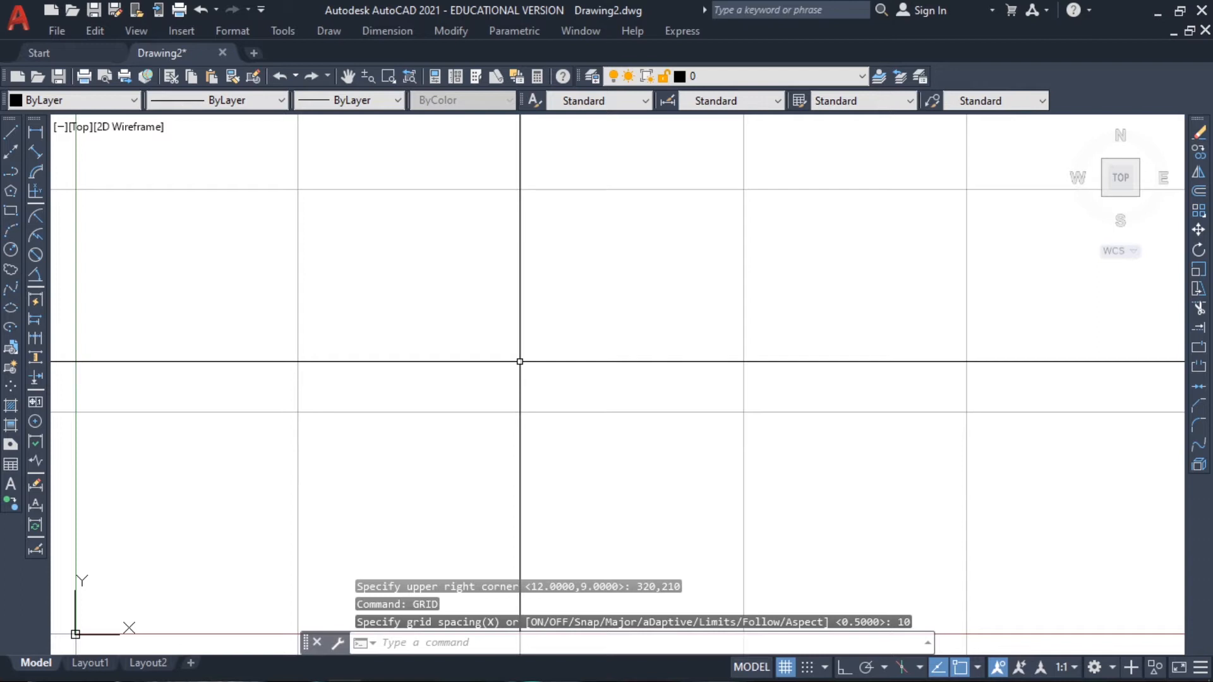
# Set the snap spacing to 10 with the SNAP command so it matches the grid
pyautogui.write('SNAP')
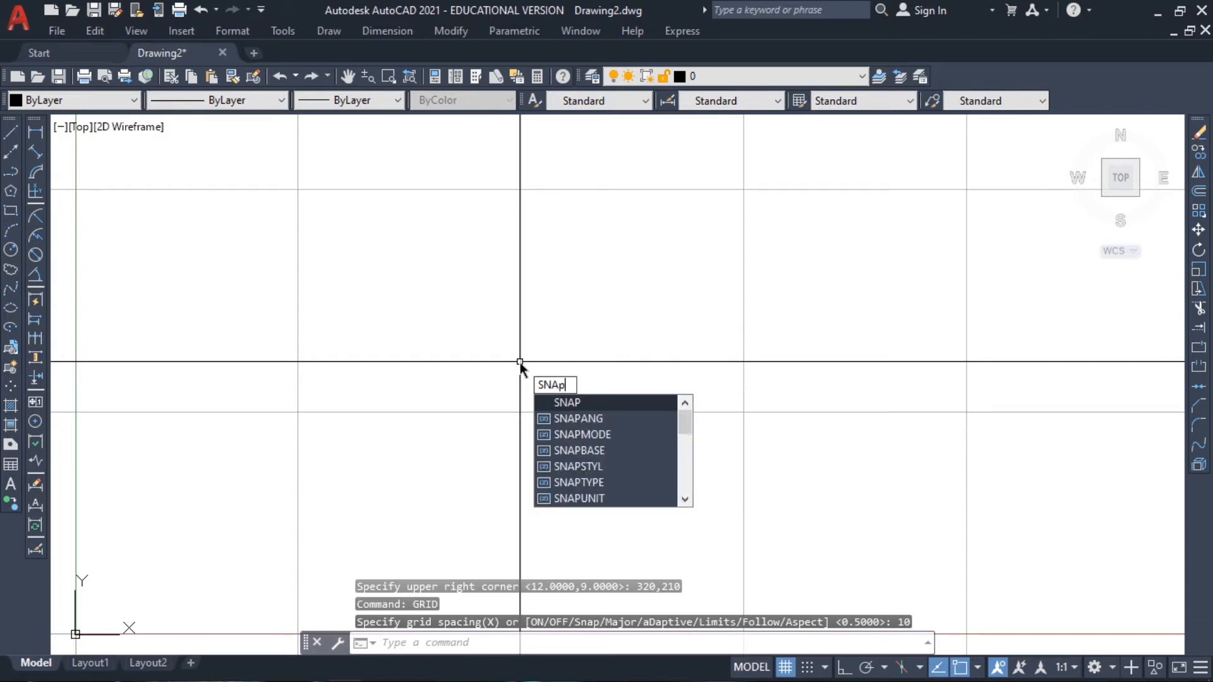
pyautogui.press('Return')
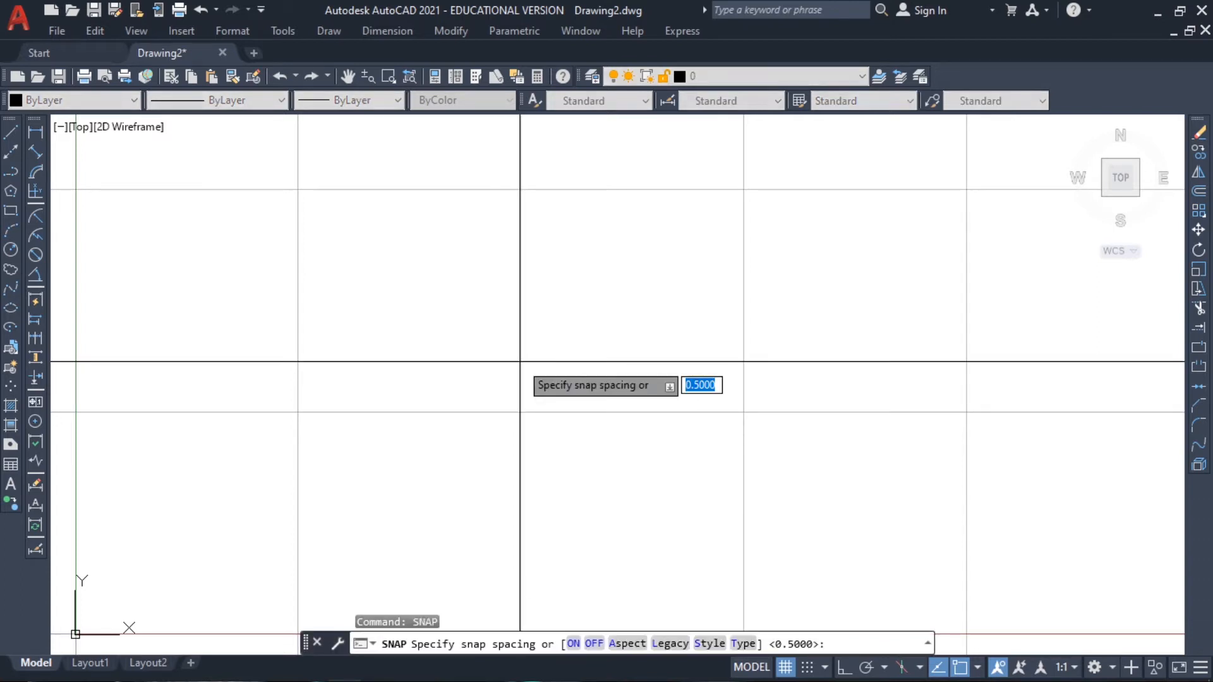
pyautogui.write('10')
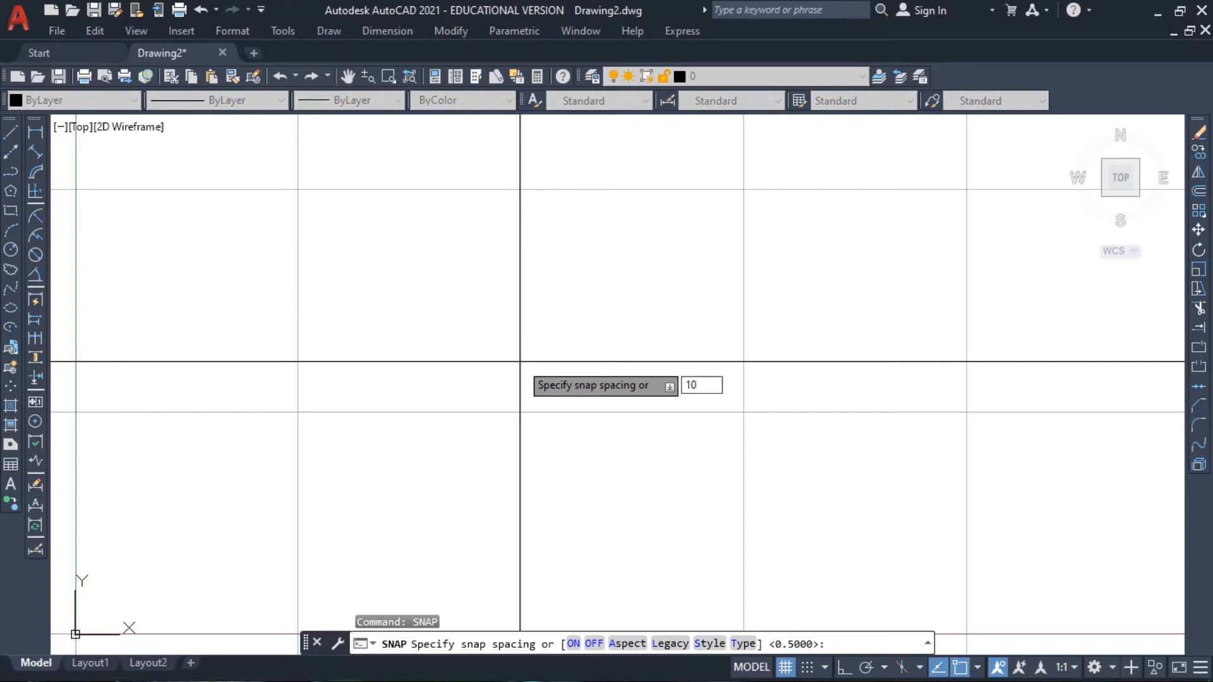
pyautogui.press('Return')
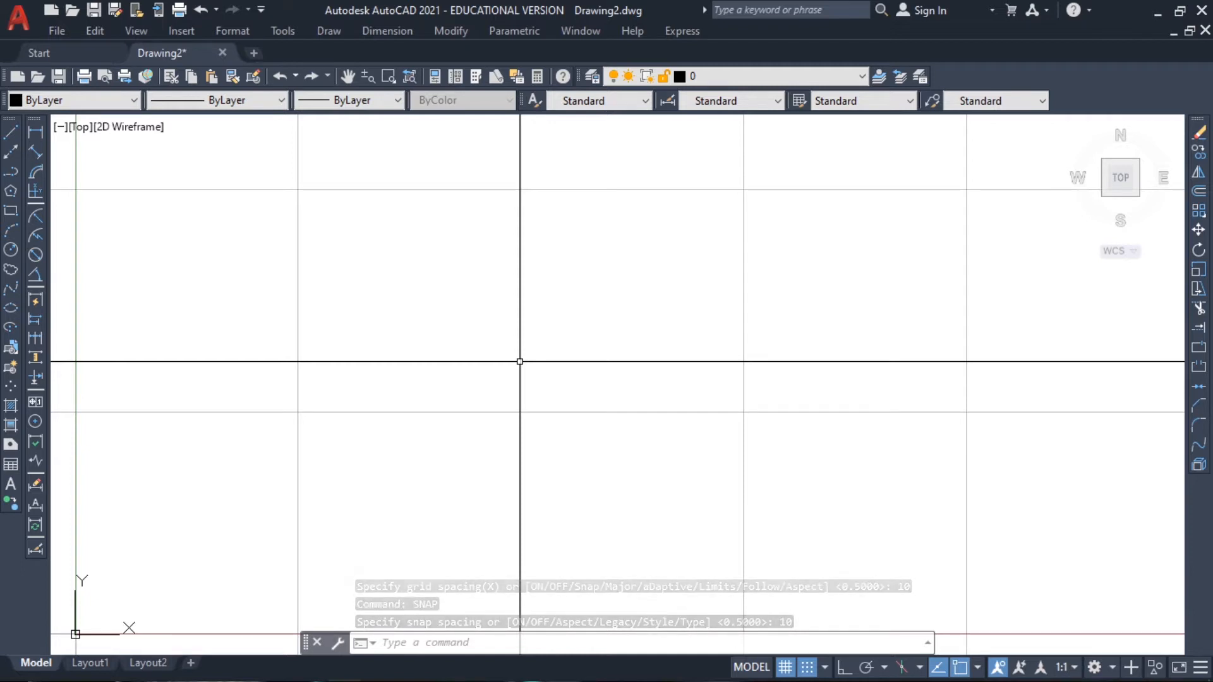
# Draw the sheet outline as a rectangle from 0,0, 320 wide and 210 high
pyautogui.scroll(-2, 582, 373)
pyautogui.scroll(-4, 546, 328)
pyautogui.moveTo(947, 174); pyautogui.dragTo(813, 216, button='middle')
pyautogui.write('RECTANg')
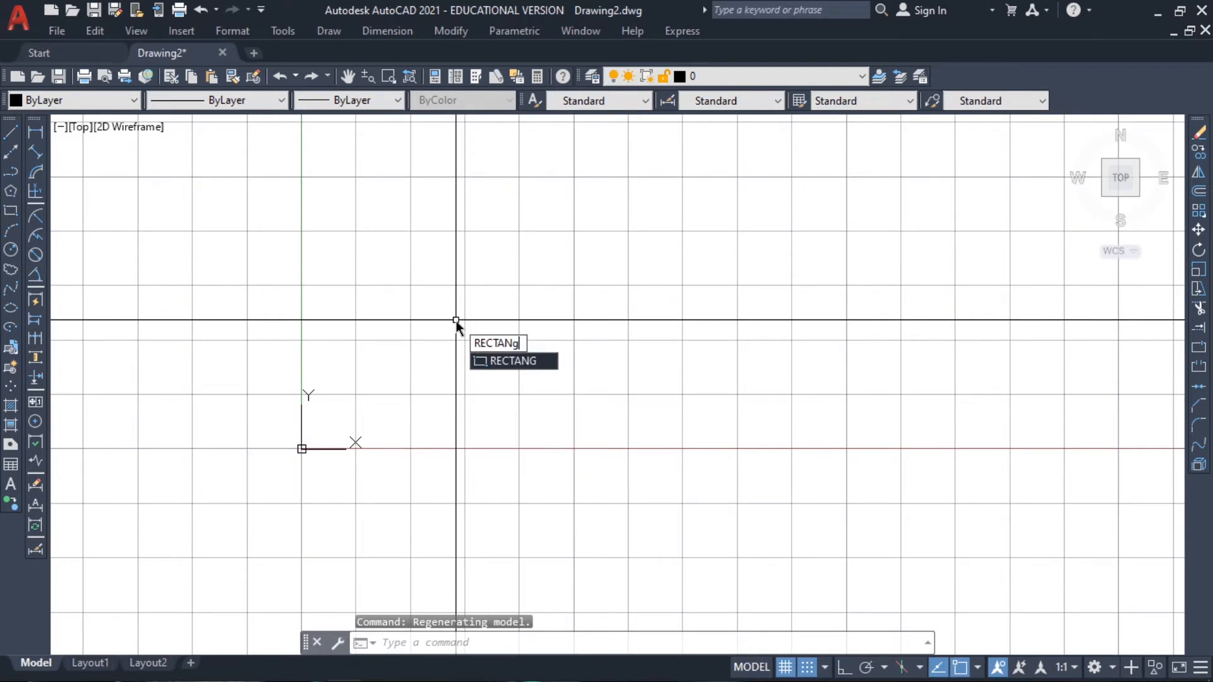
pyautogui.press('Return')
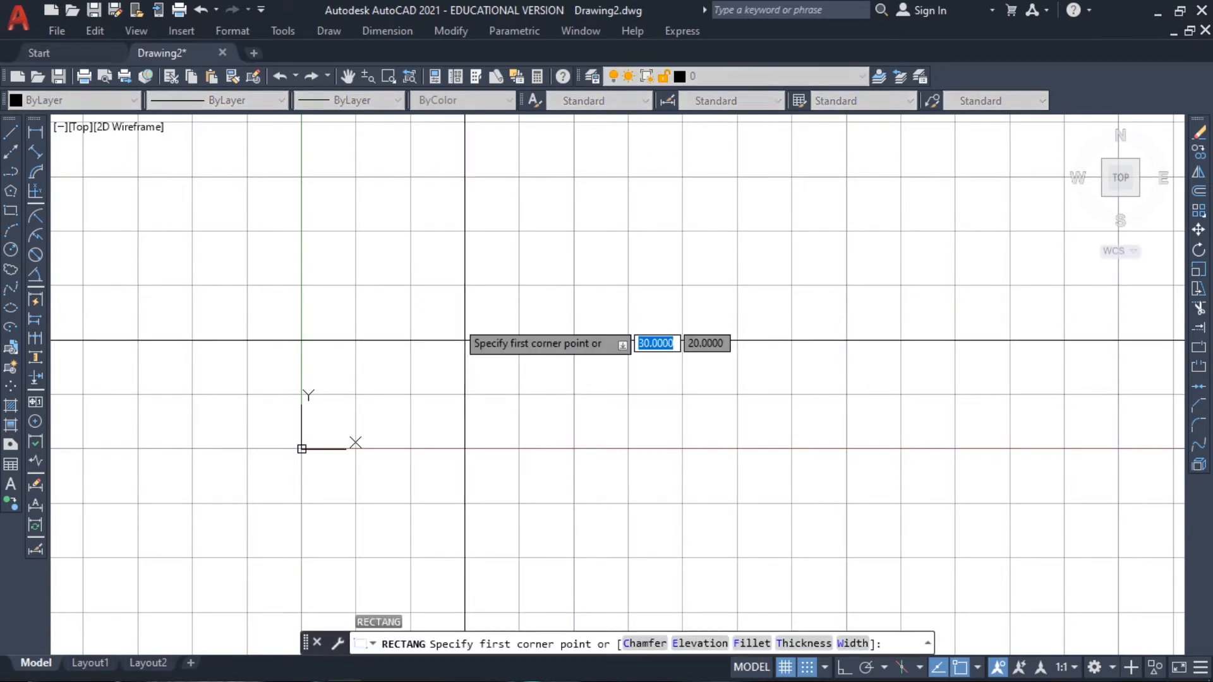
pyautogui.write('0,0')
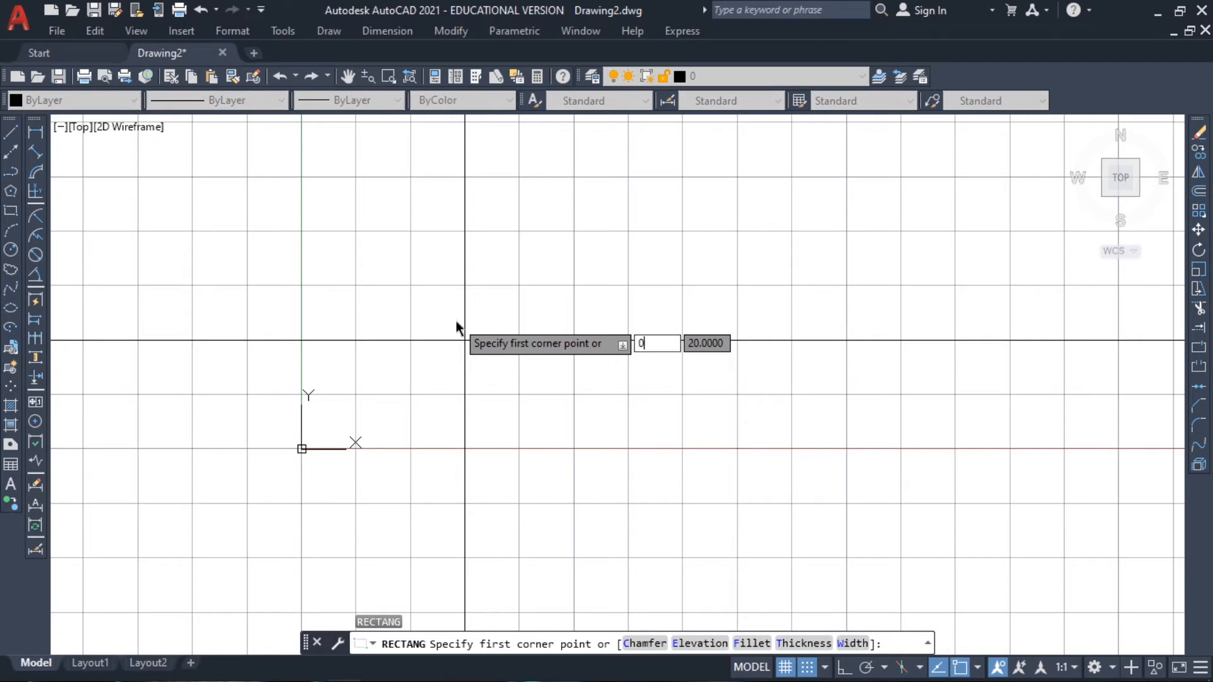
pyautogui.press('Return')
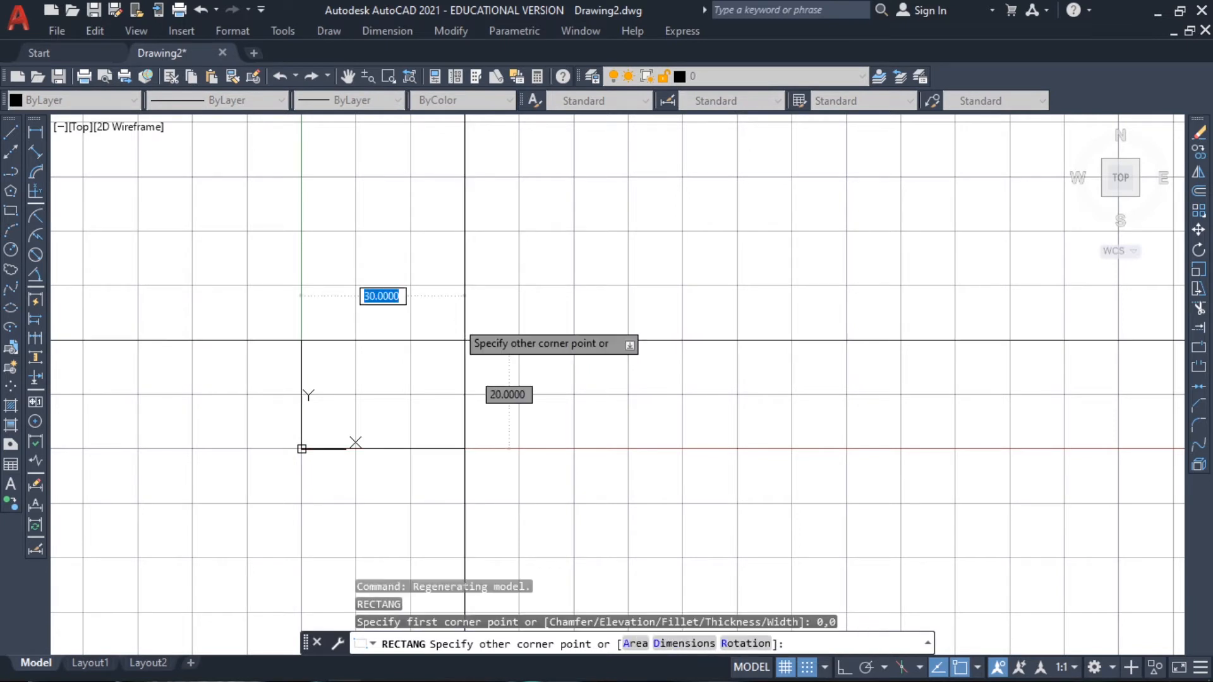
pyautogui.write('320')
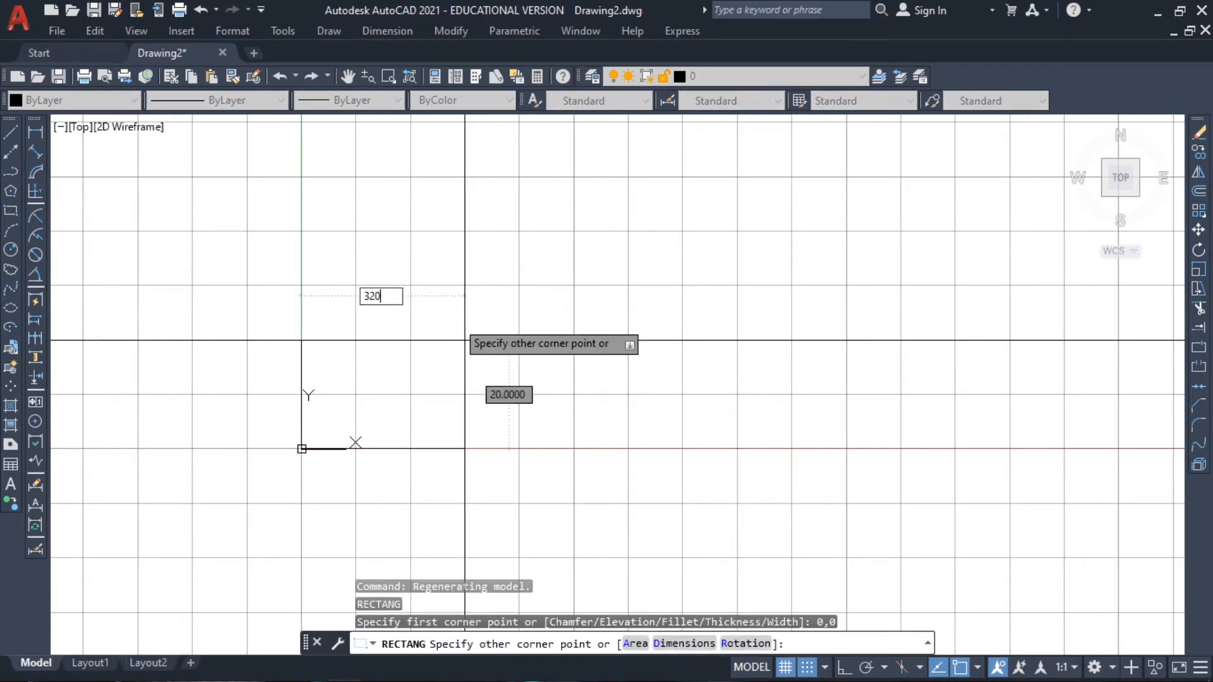
pyautogui.press('Tab')
pyautogui.write('210')
pyautogui.press('Return')
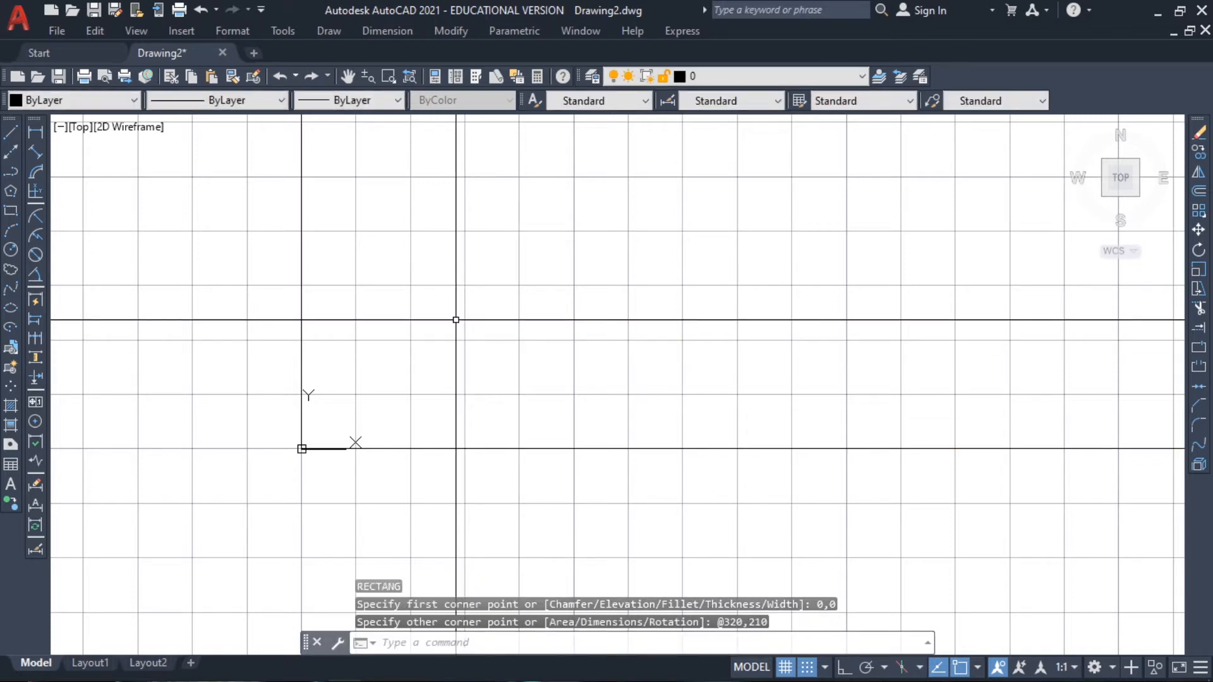
# Offset the sheet rectangle inward by 10 to create the inner border, and end the Offset command
pyautogui.write('zoo')
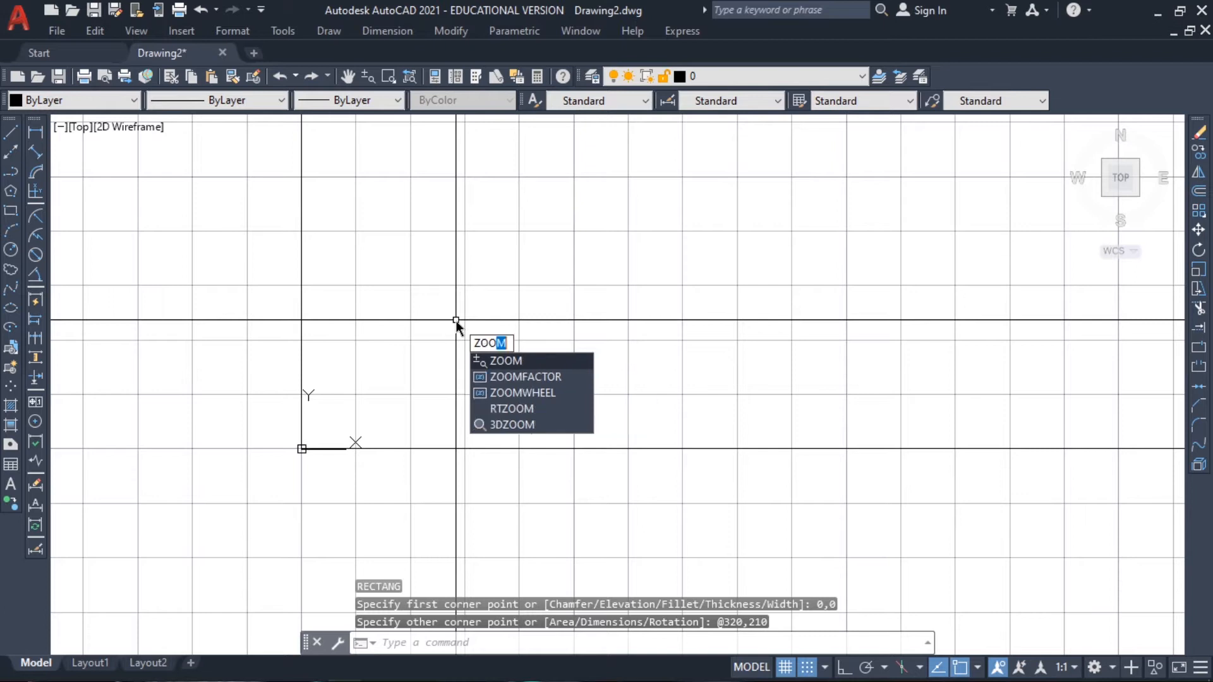
pyautogui.press('Return')
pyautogui.write('all')
pyautogui.press('Return')
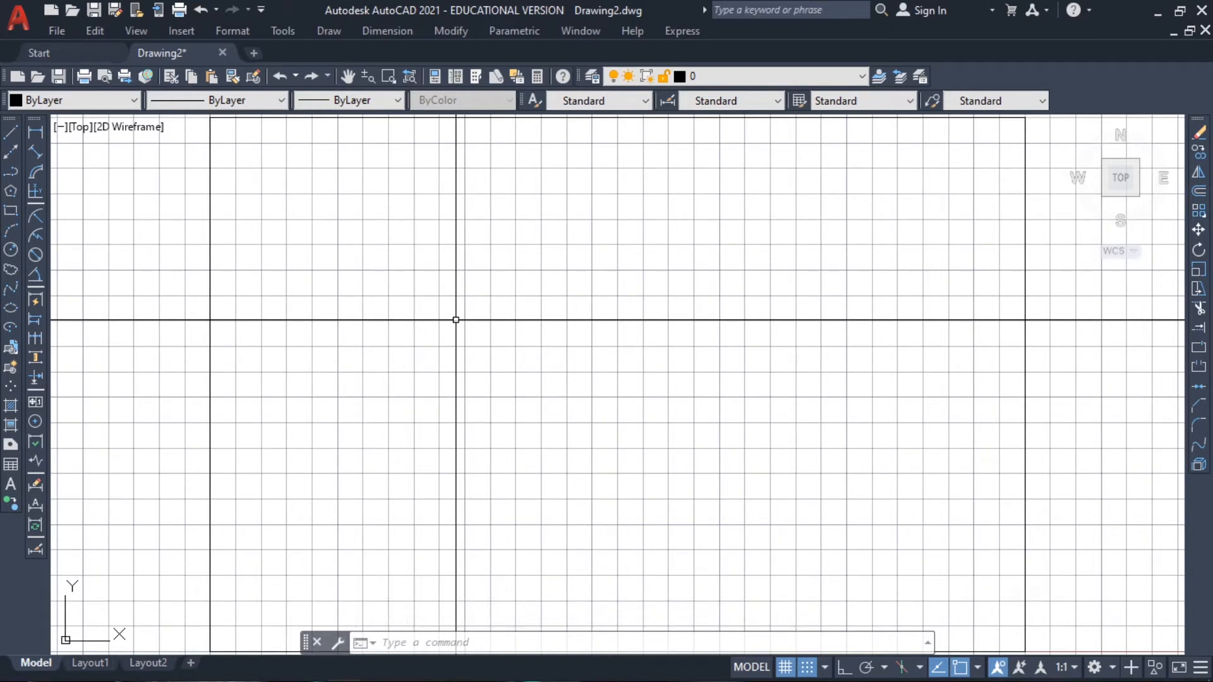
pyautogui.write('O')
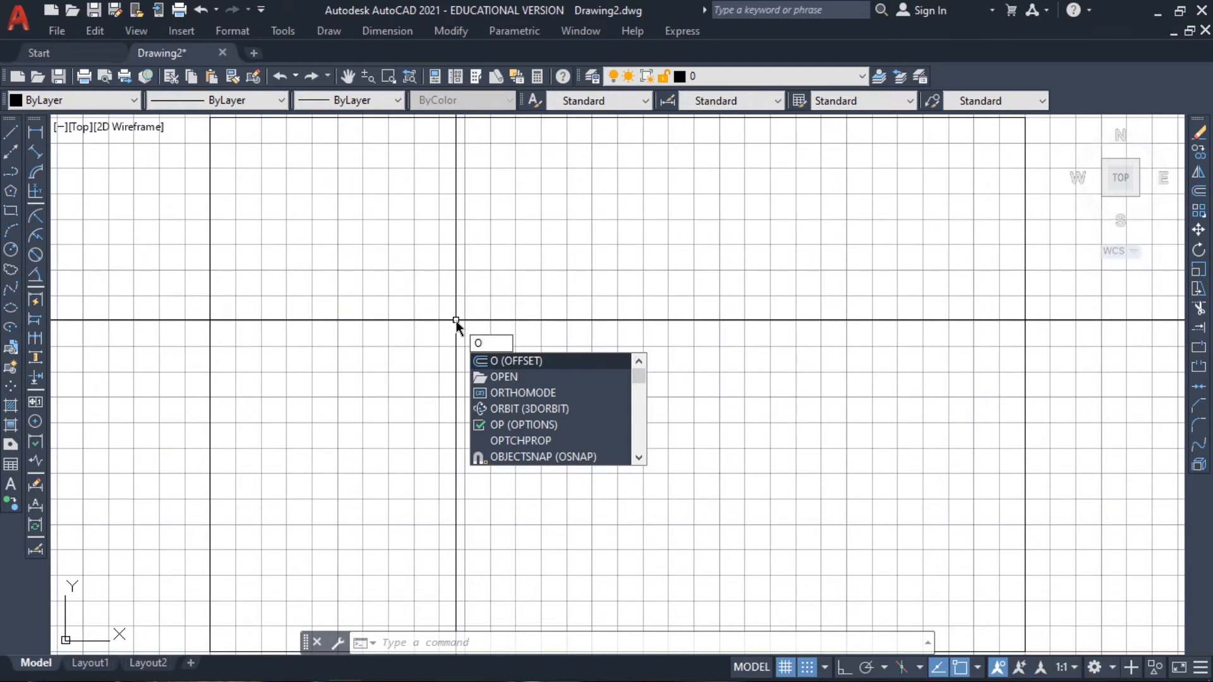
pyautogui.write('FFSET')
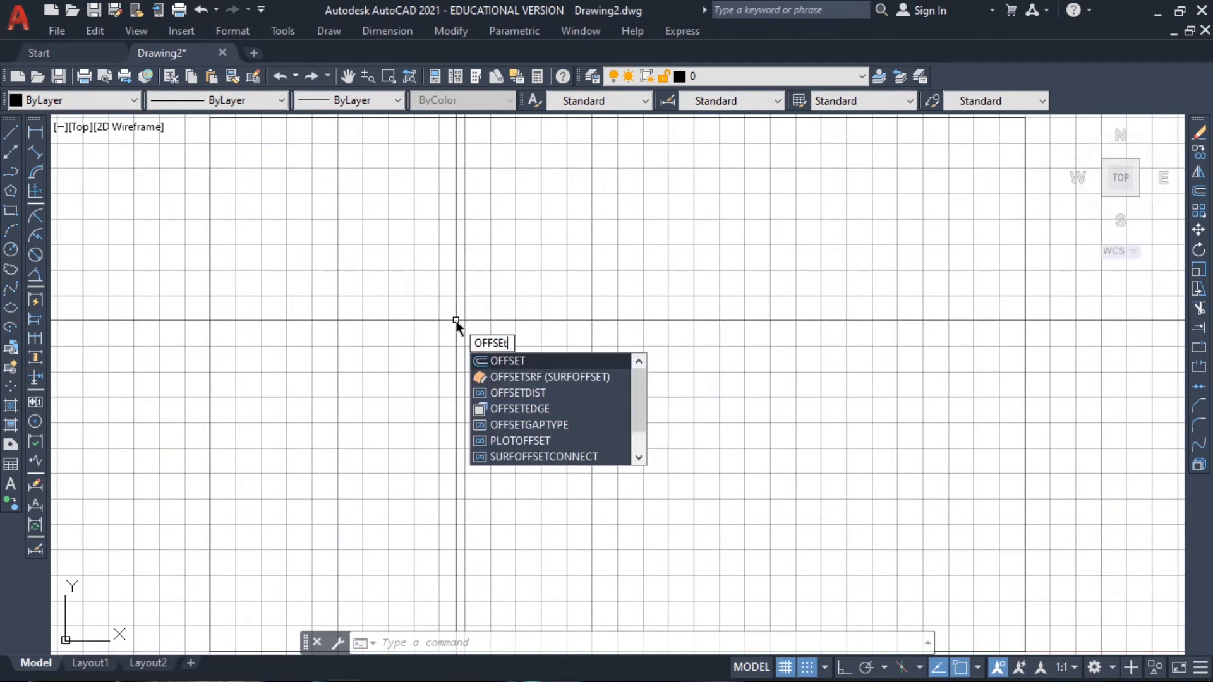
pyautogui.press('Return')
pyautogui.write('10')
pyautogui.press('Return')
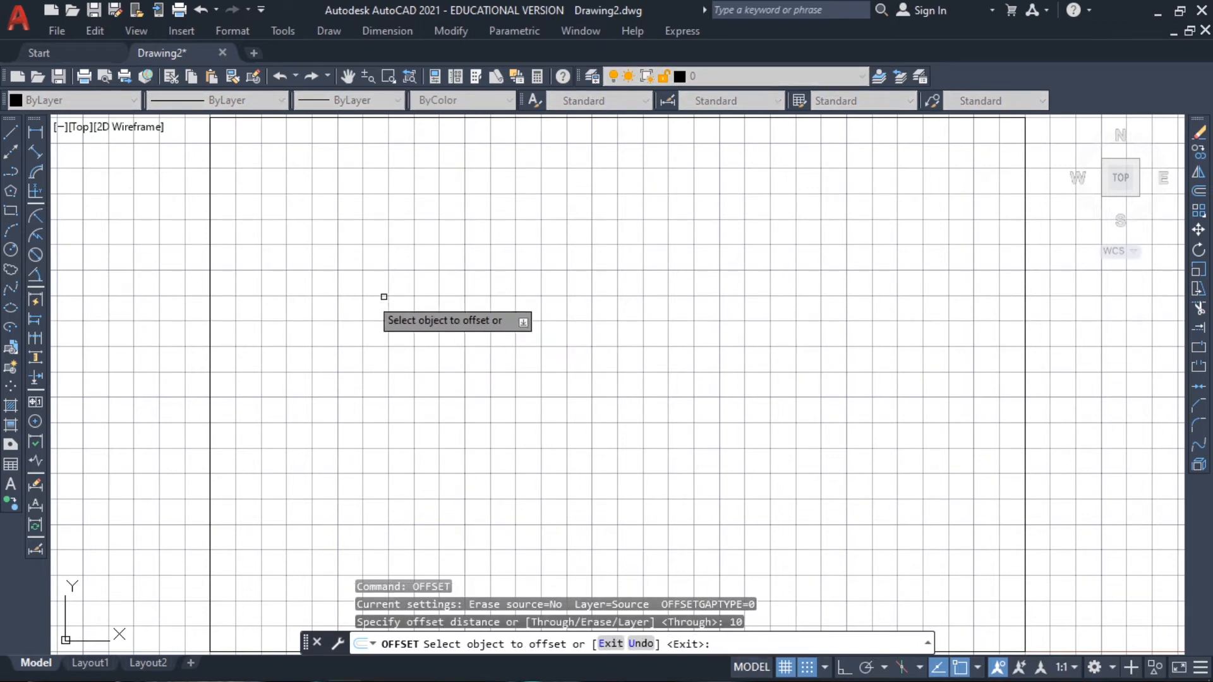
pyautogui.click(210, 295)
pyautogui.click(361, 292)
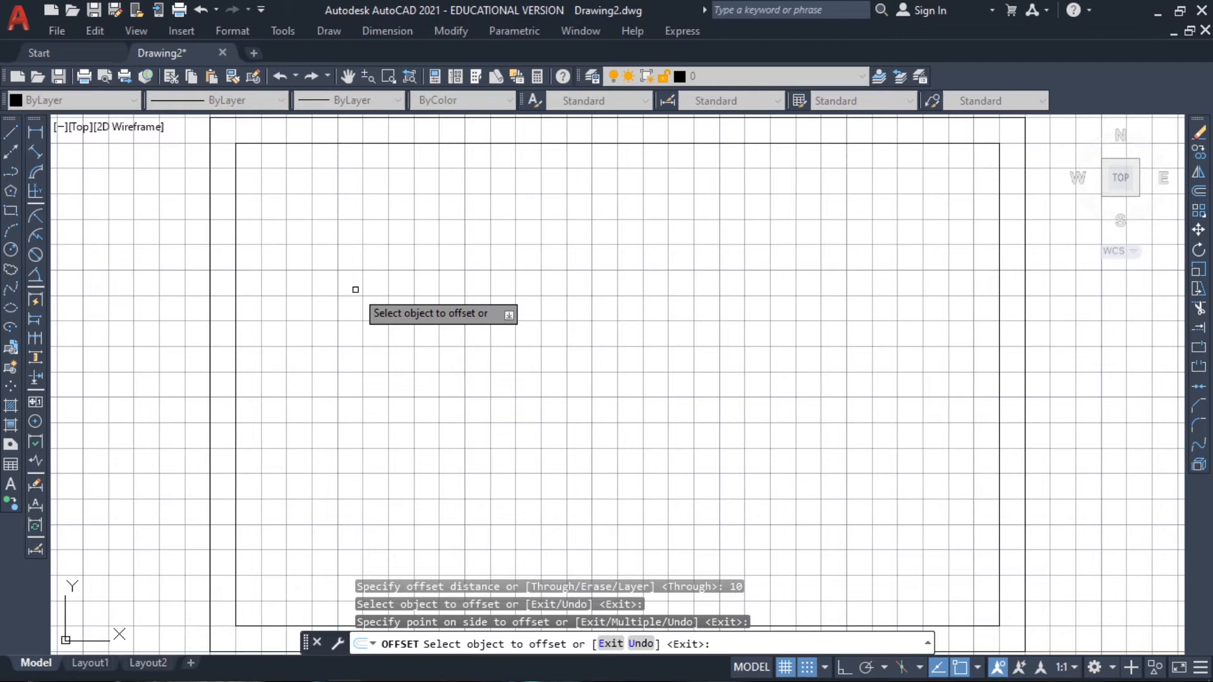
pyautogui.press('Escape')
pyautogui.moveTo(348, 322); pyautogui.dragTo(372, 296, button='middle')
pyautogui.write('x')
pyautogui.press('Return')
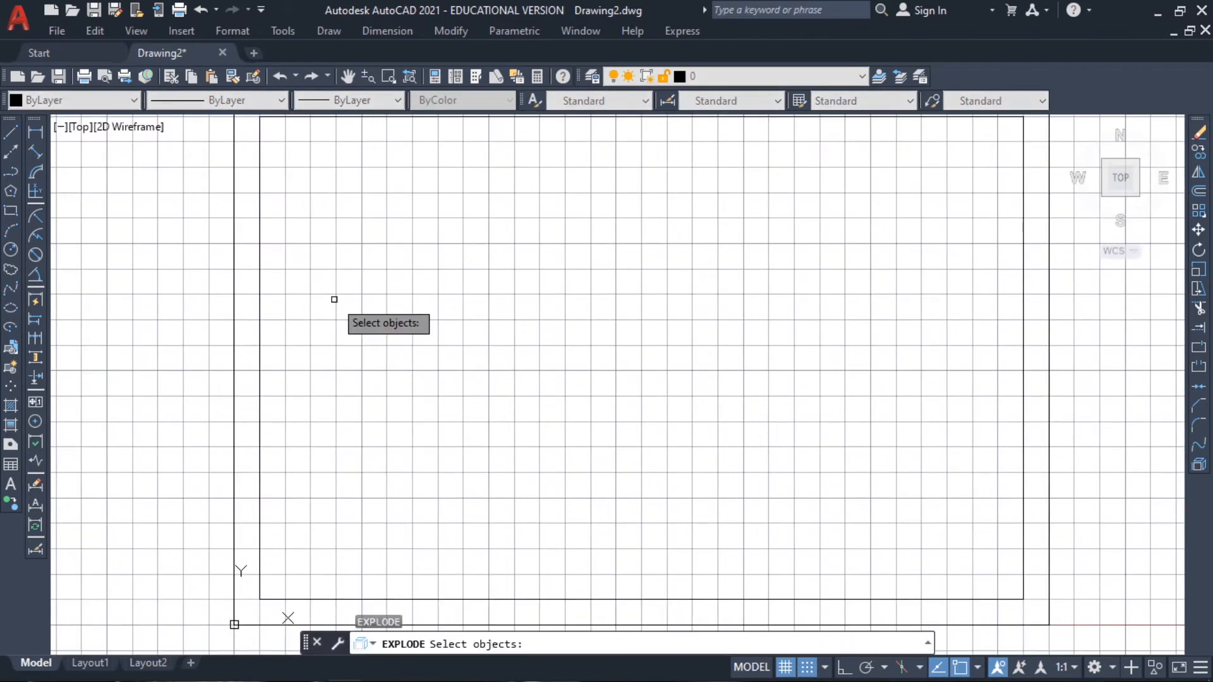
pyautogui.press('Escape')
# Explode the inner border rectangle into separate lines
pyautogui.write('e')
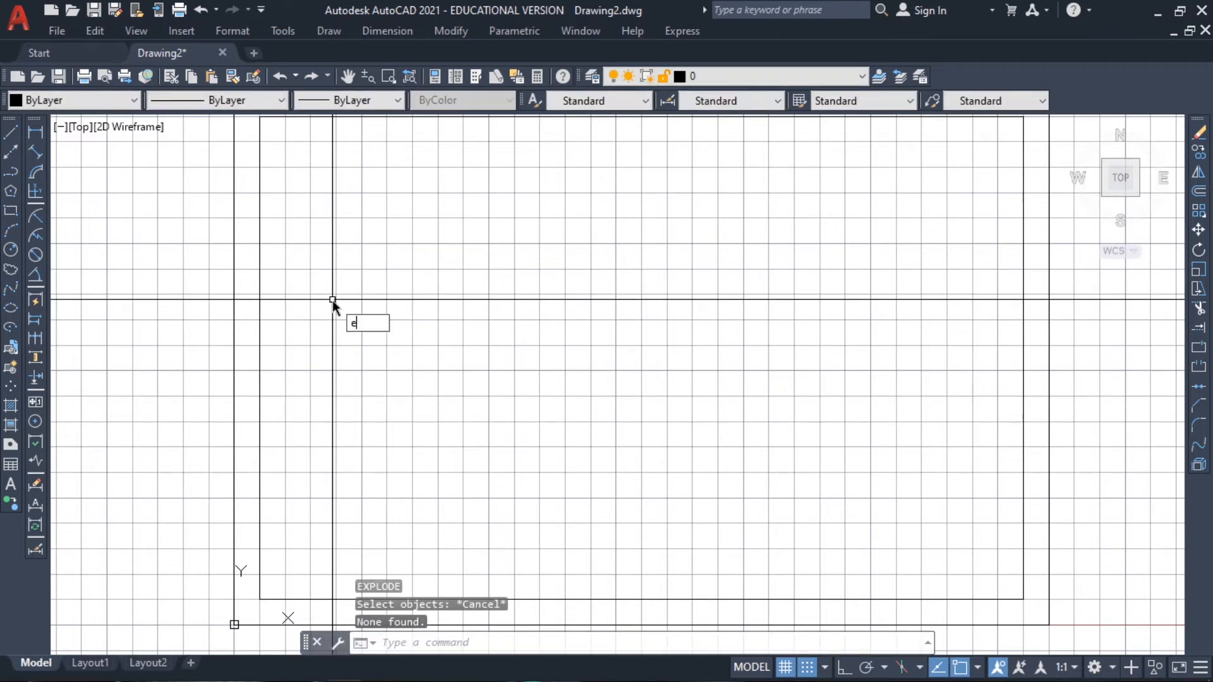
pyautogui.write('xplode')
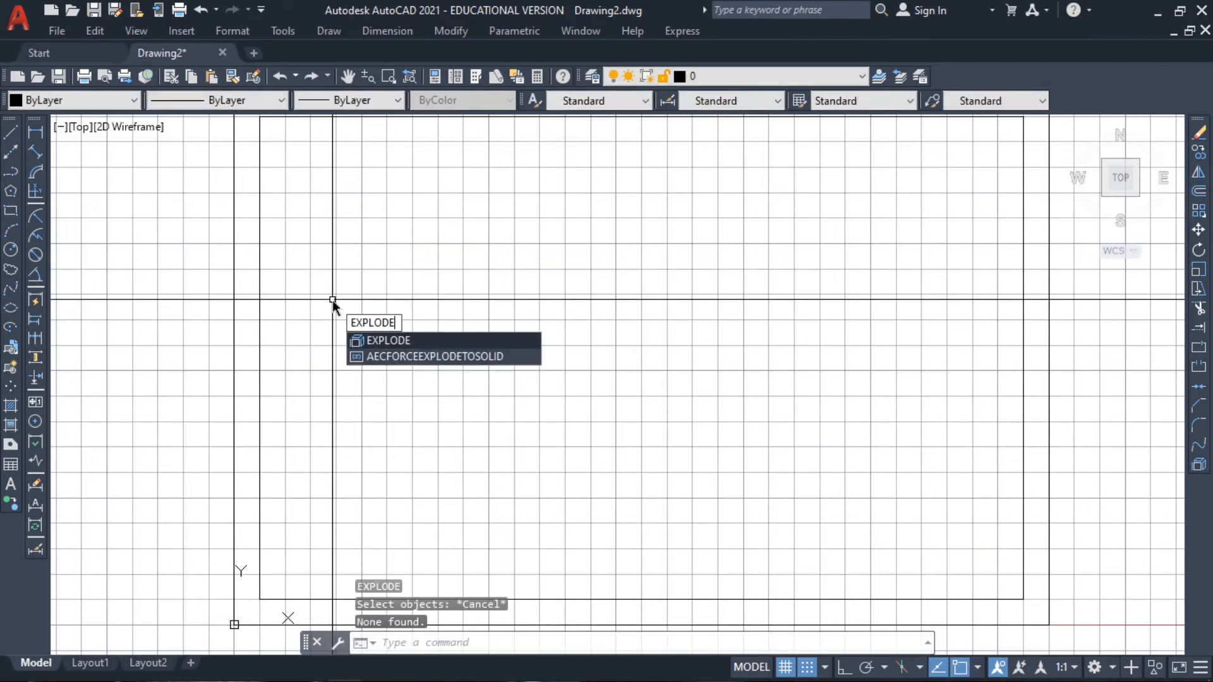
pyautogui.press('Return')
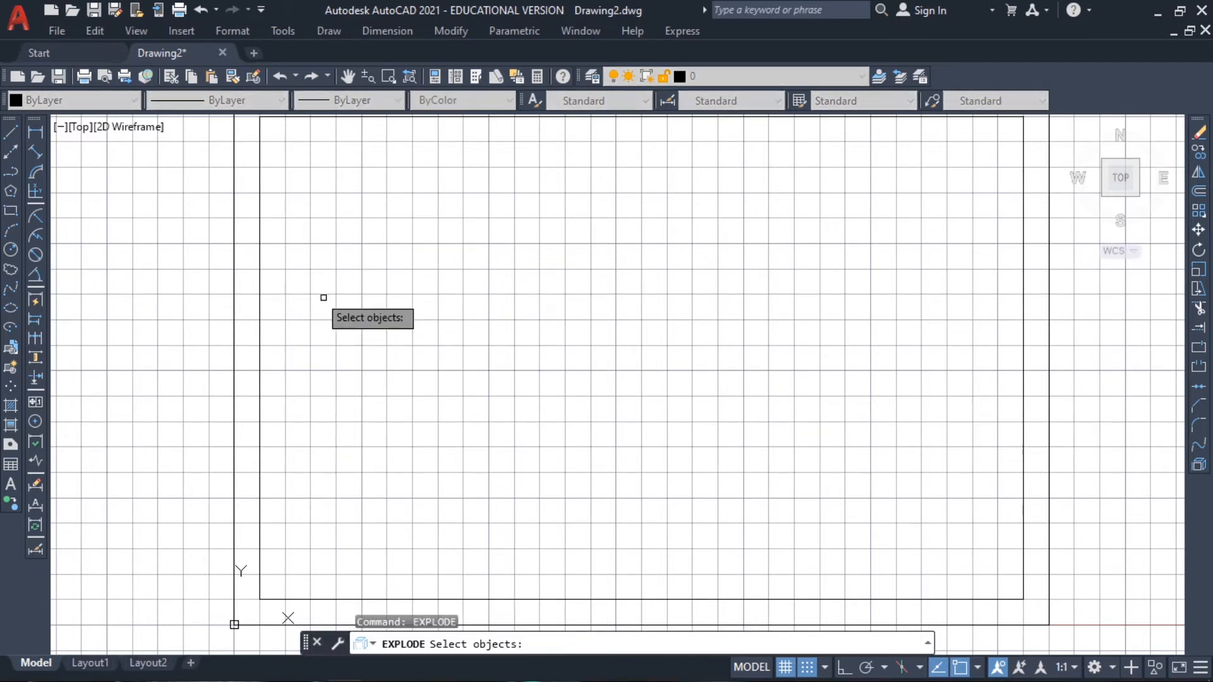
pyautogui.click(260, 243)
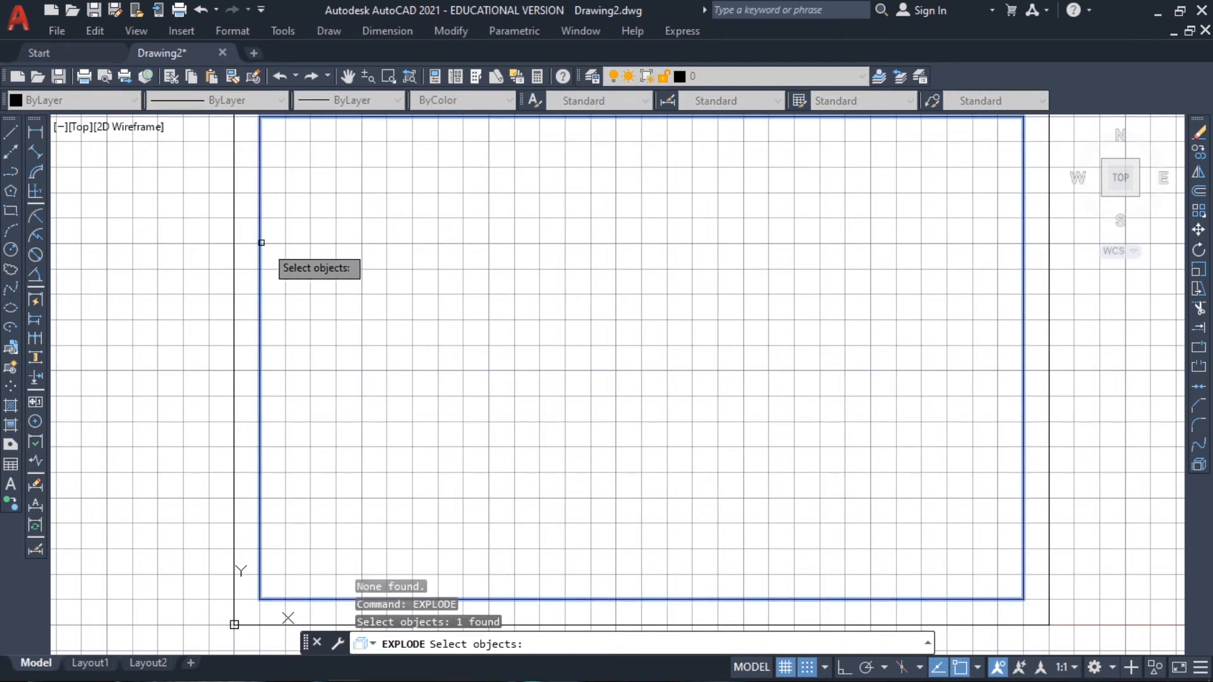
pyautogui.press('Return')
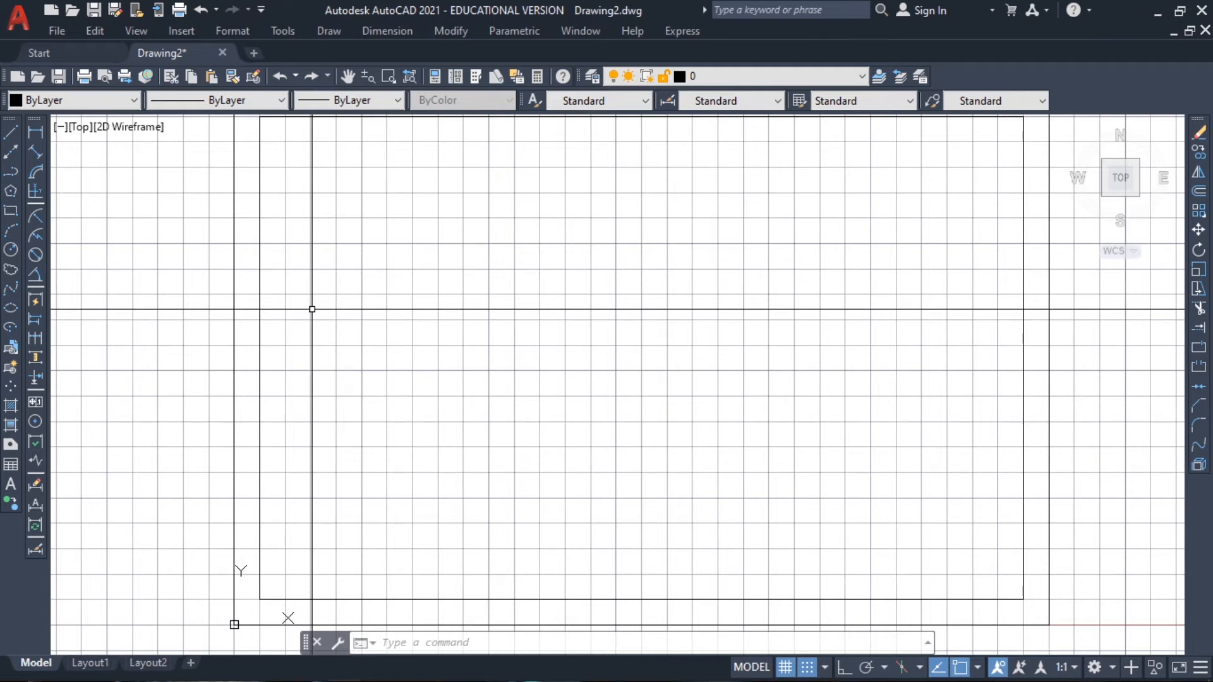
# Offset the inner border's left vertical line 150 to the right, and end the Offset command
pyautogui.write('OFFSET')
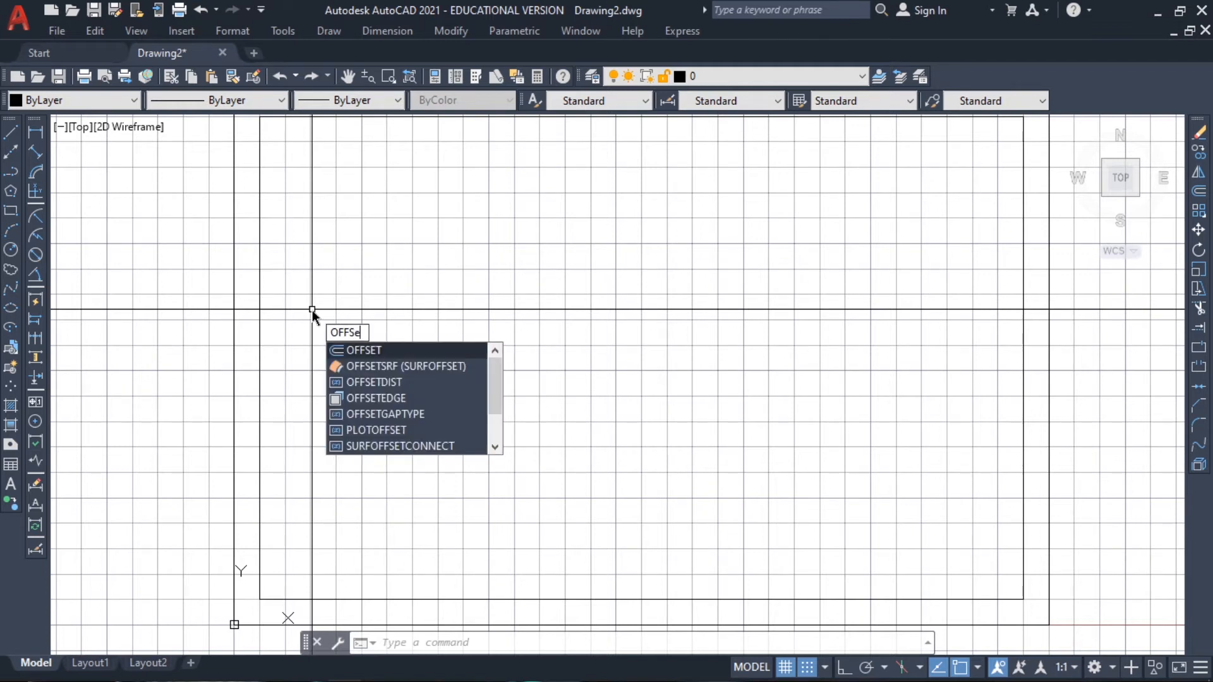
pyautogui.press('Return')
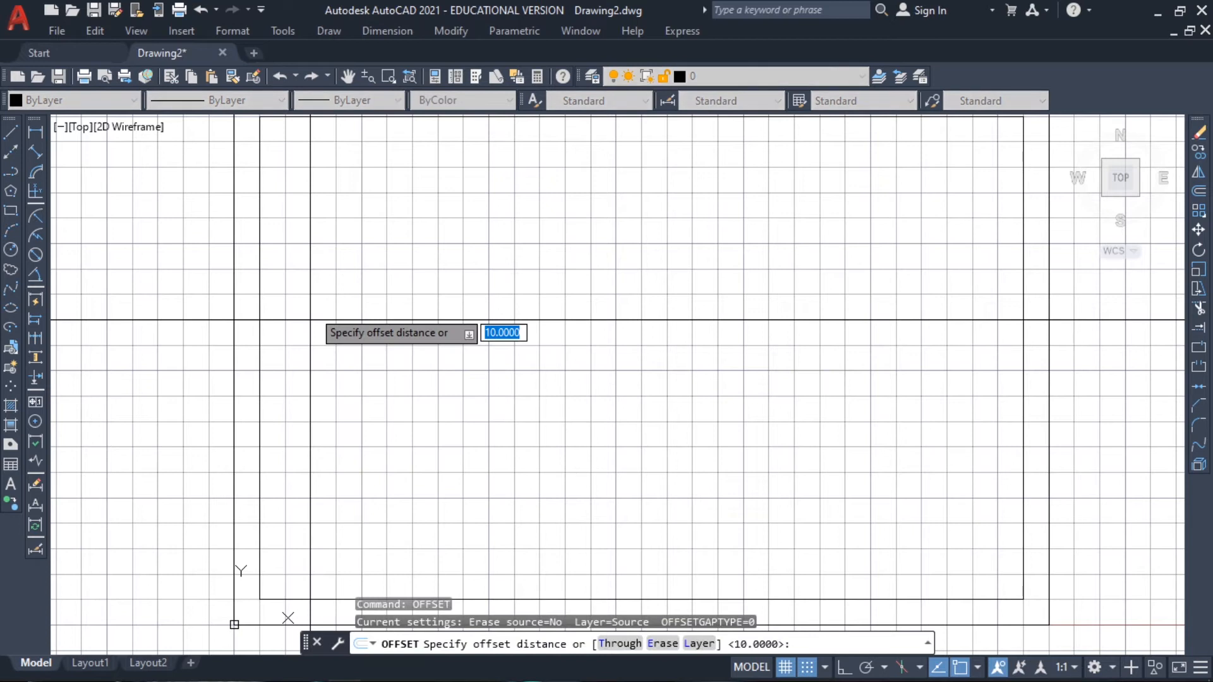
pyautogui.write('150')
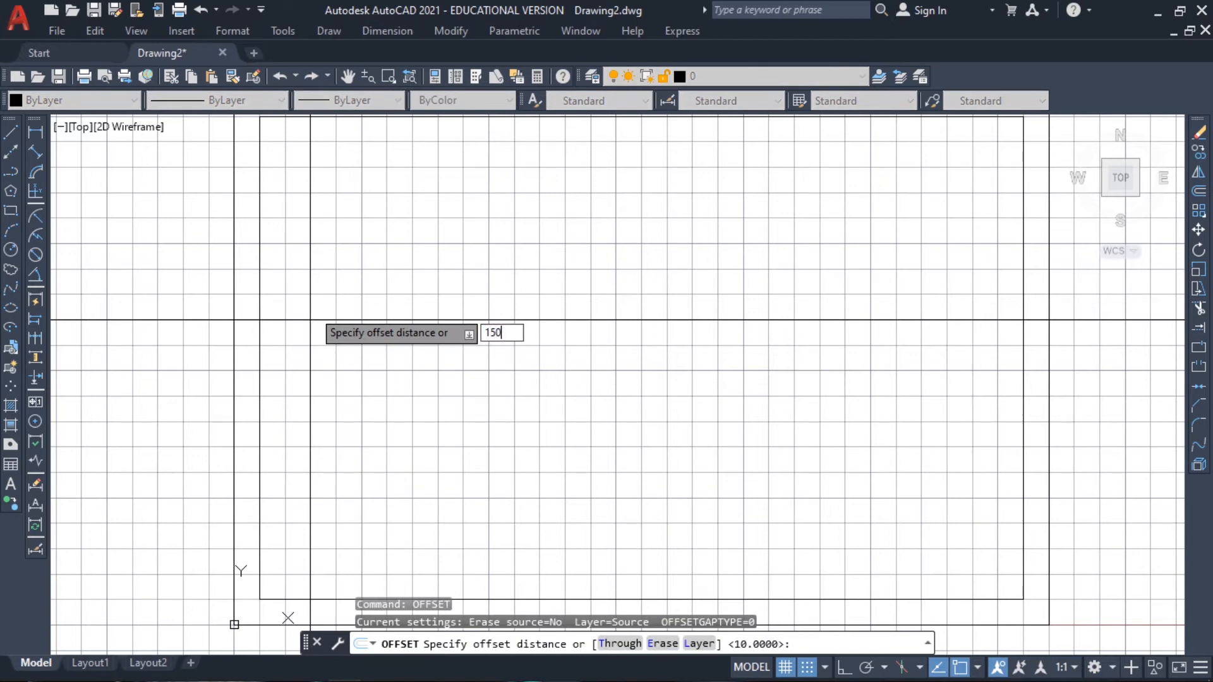
pyautogui.press('Return')
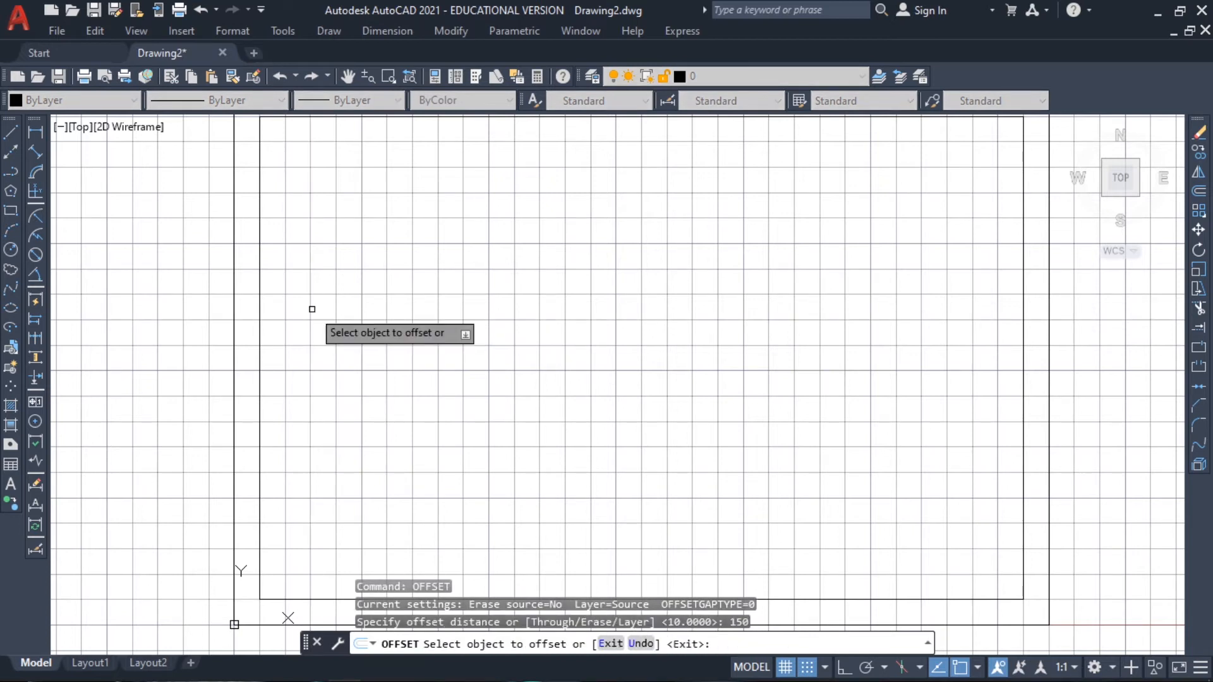
pyautogui.click(260, 292)
pyautogui.click(382, 303)
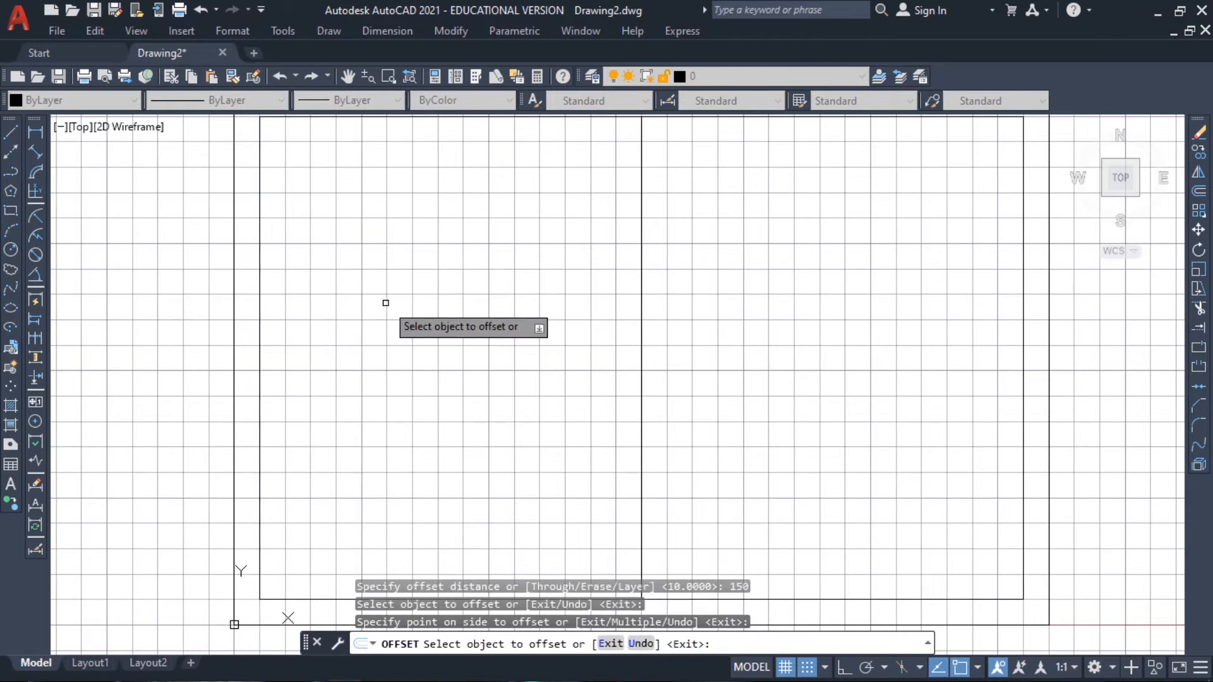
pyautogui.press('Return')
pyautogui.press('Return')
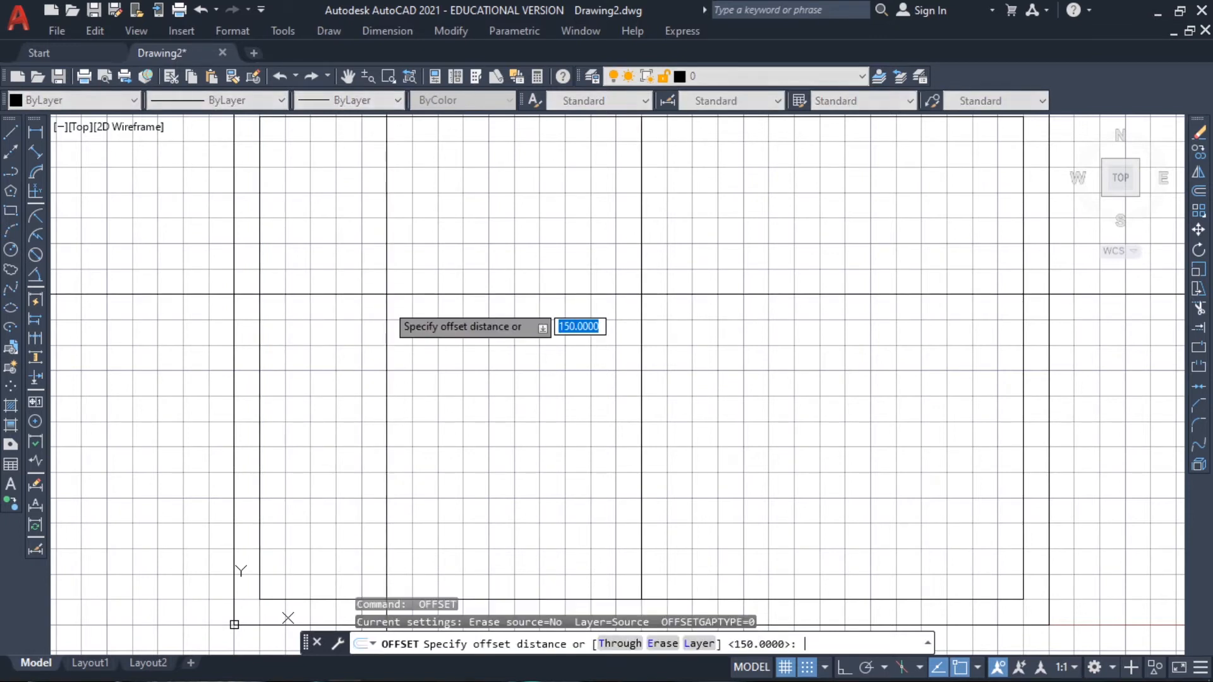
# Offset the inner border's left vertical line 75 to the right, and end the Offset command
pyautogui.write('175')
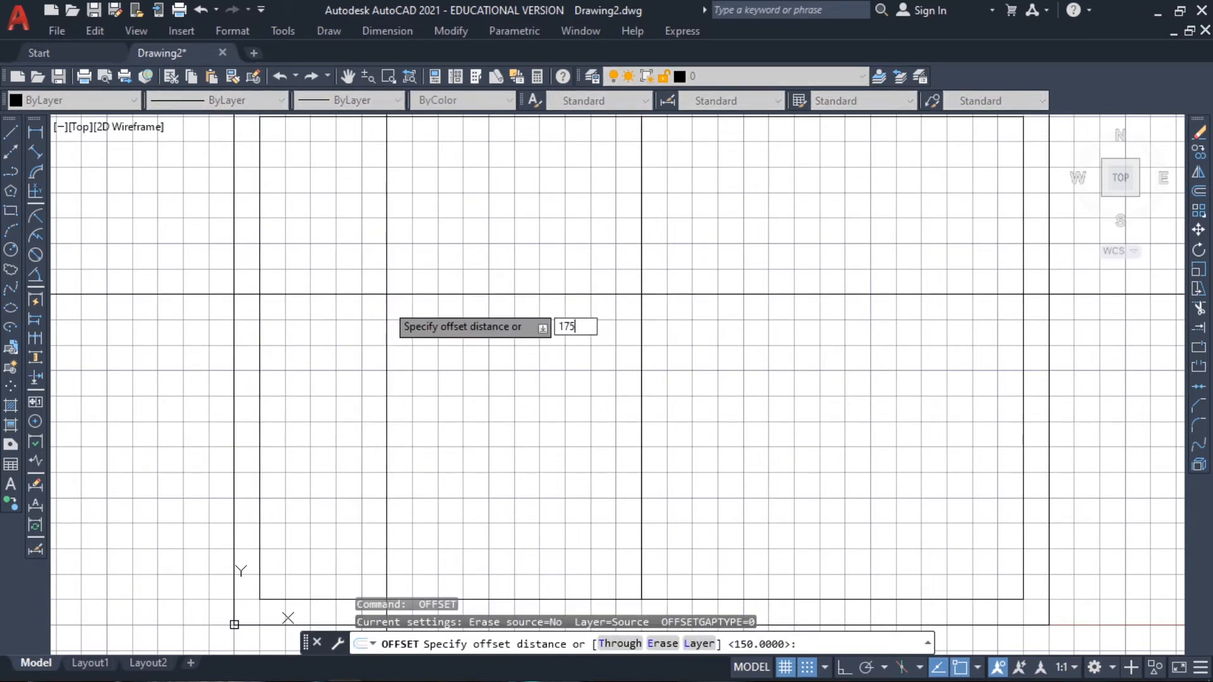
pyautogui.press('BackSpace')
pyautogui.press('BackSpace')
pyautogui.press('BackSpace')
pyautogui.write('75')
pyautogui.press('Return')
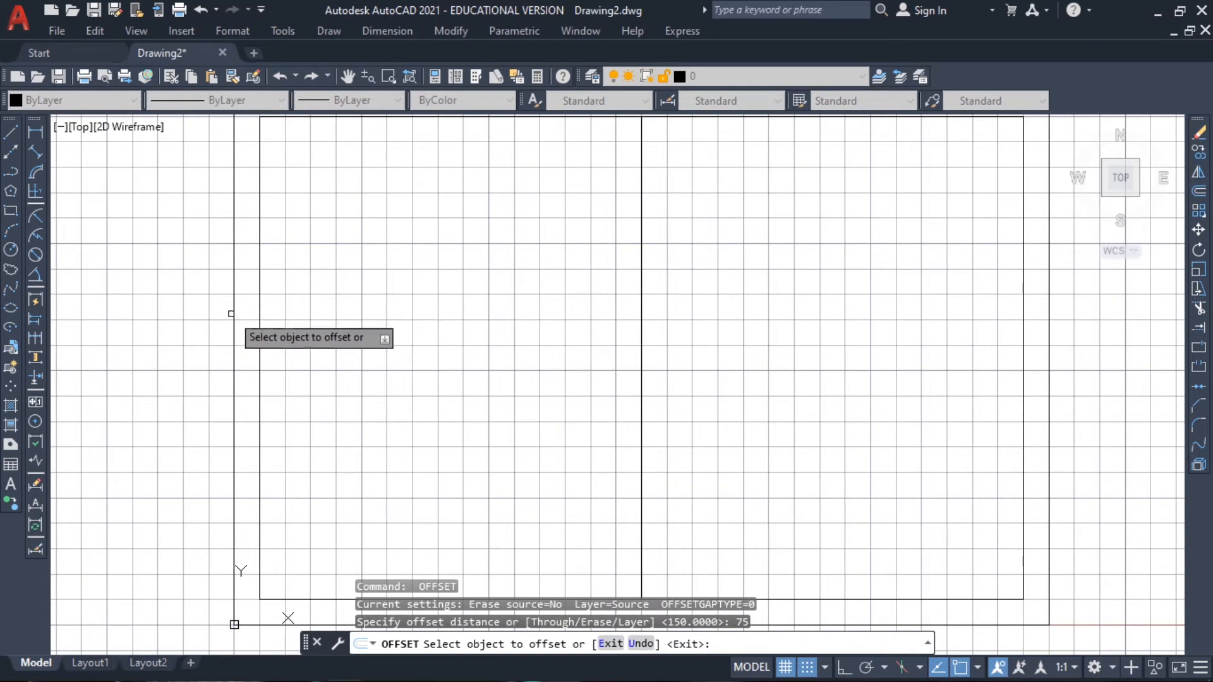
pyautogui.click(259, 277)
pyautogui.click(385, 300)
pyautogui.moveTo(631, 332); pyautogui.dragTo(525, 266, button='middle')
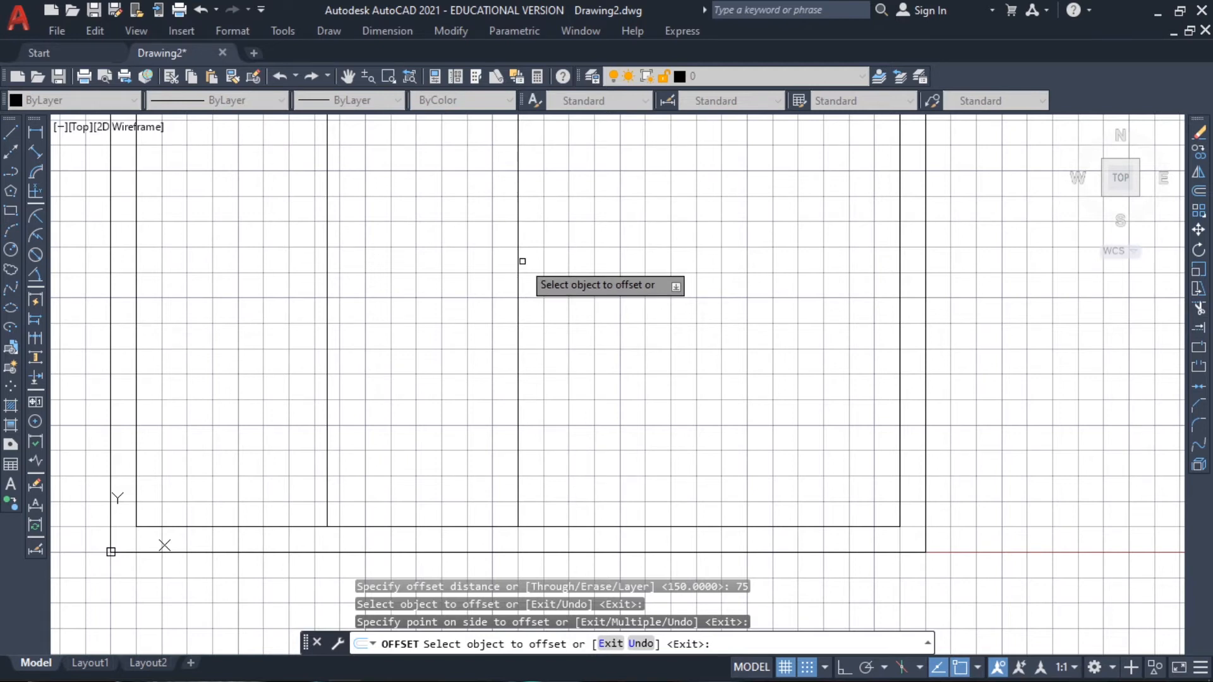
pyautogui.press('Return')
# Offset the middle vertical dividing line 120 to the right, and end the Offset command
pyautogui.press('Return')
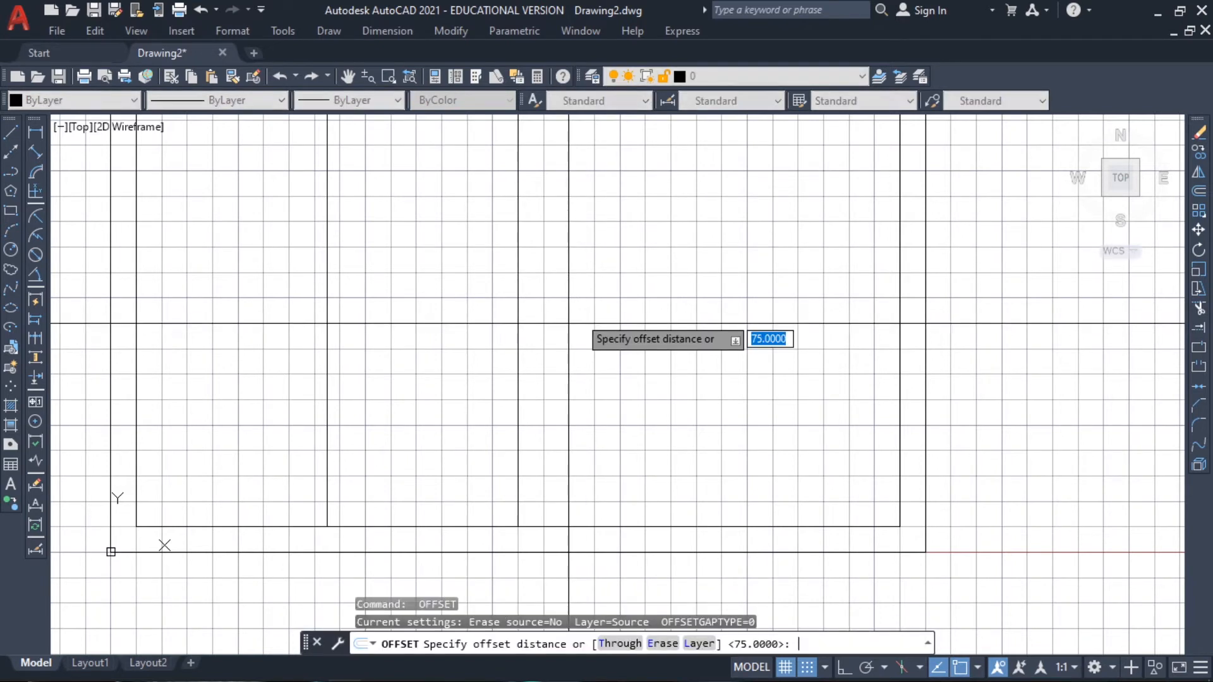
pyautogui.write('120')
pyautogui.press('Return')
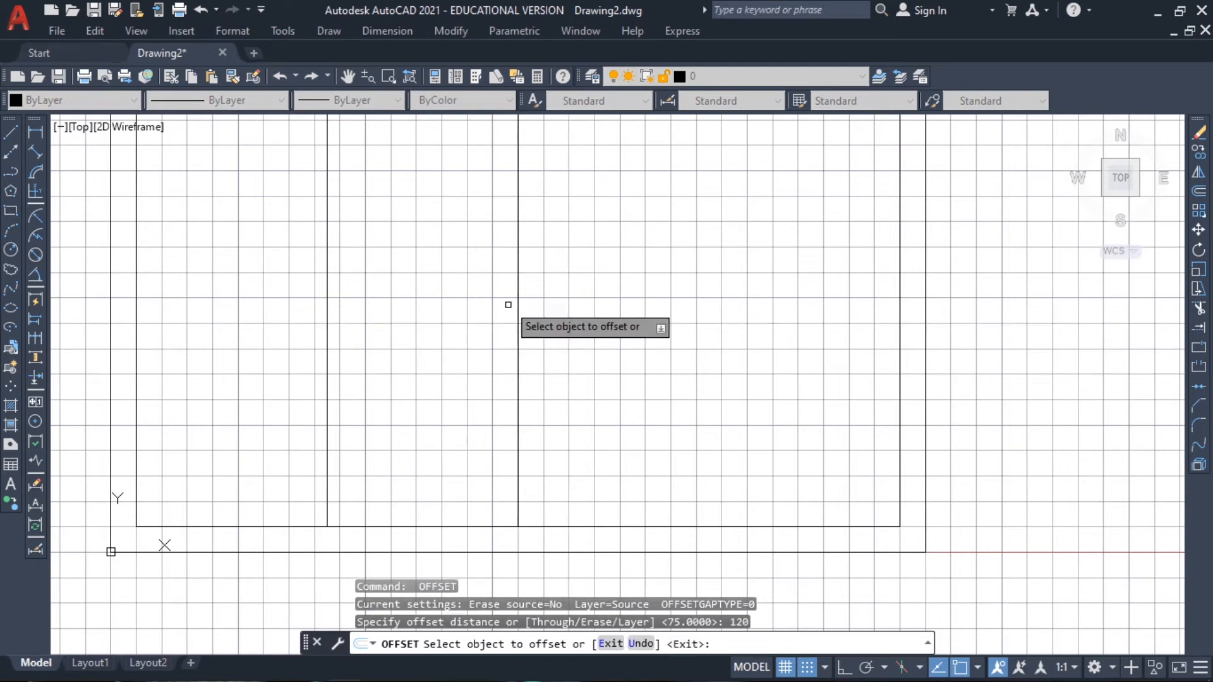
pyautogui.click(516, 280)
pyautogui.click(677, 291)
pyautogui.press('Escape')
pyautogui.press('Escape')
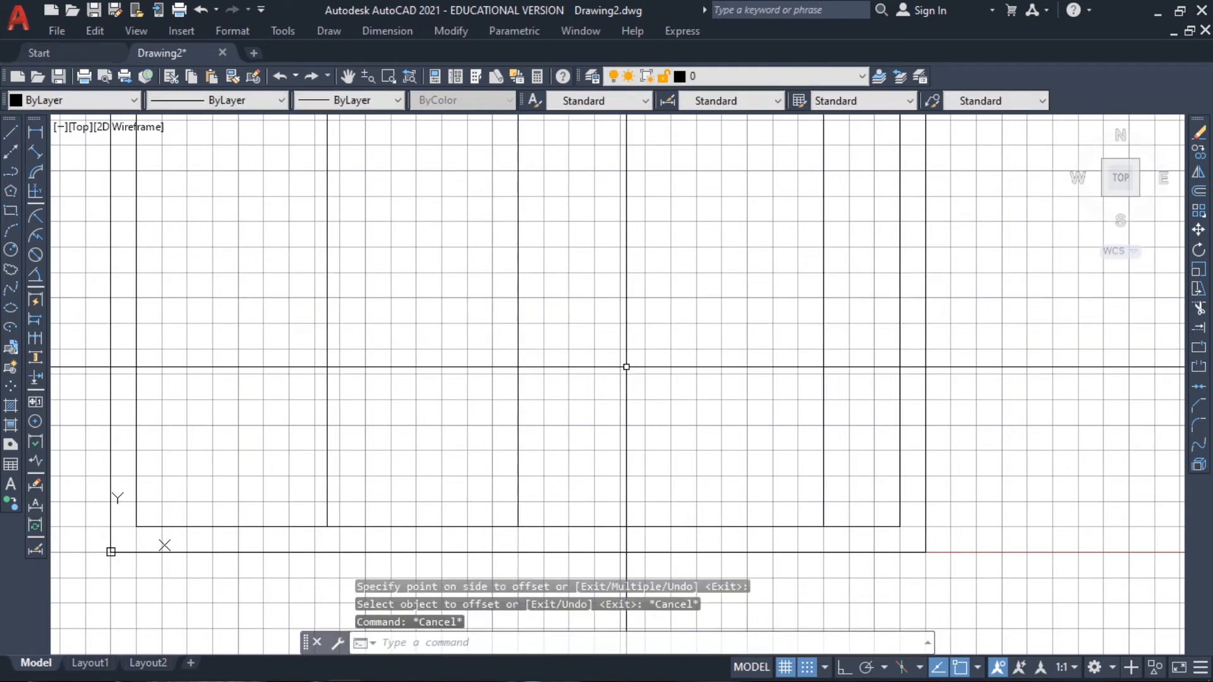
# Offset the inner border's bottom line upward by 15, and the resulting line upward by another 15
pyautogui.moveTo(627, 367); pyautogui.dragTo(659, 370, button='middle')
pyautogui.press('Return')
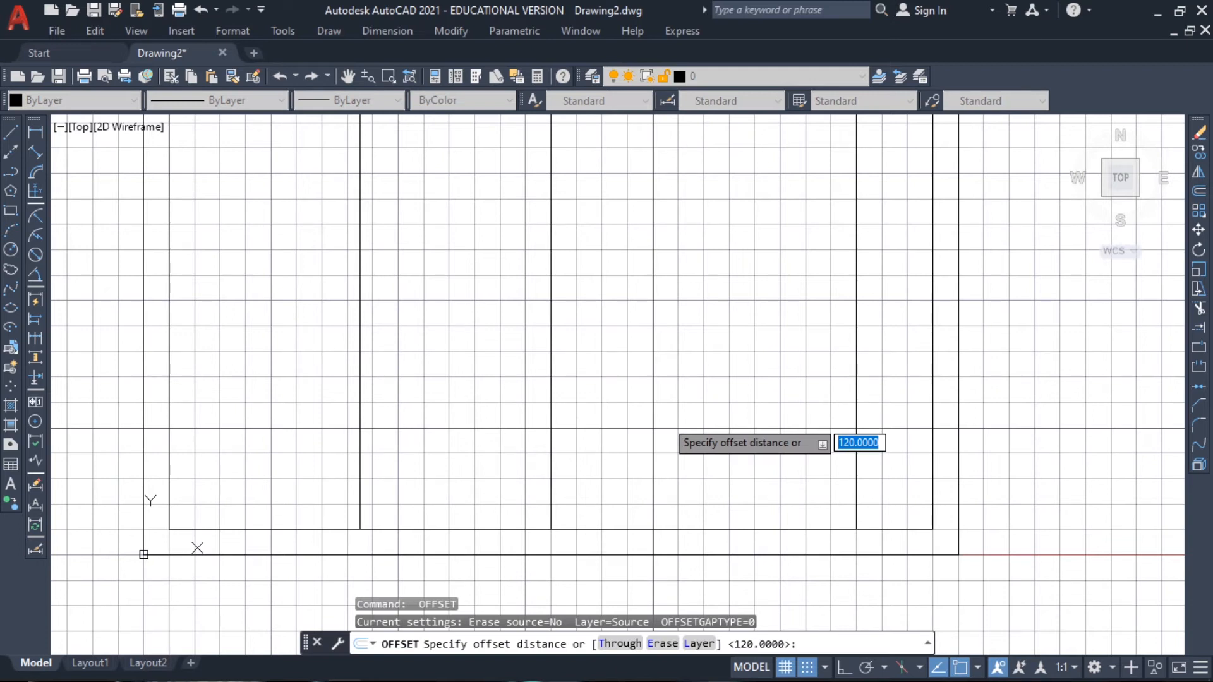
pyautogui.write('15')
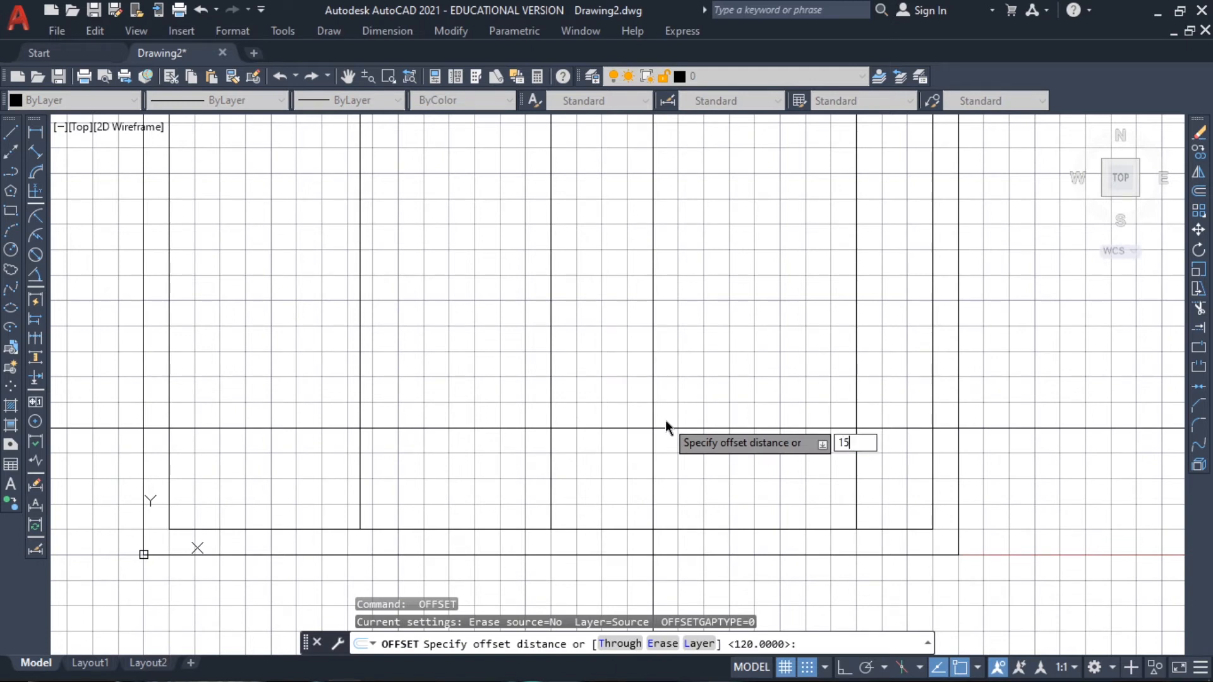
pyautogui.press('Return')
pyautogui.click(692, 528)
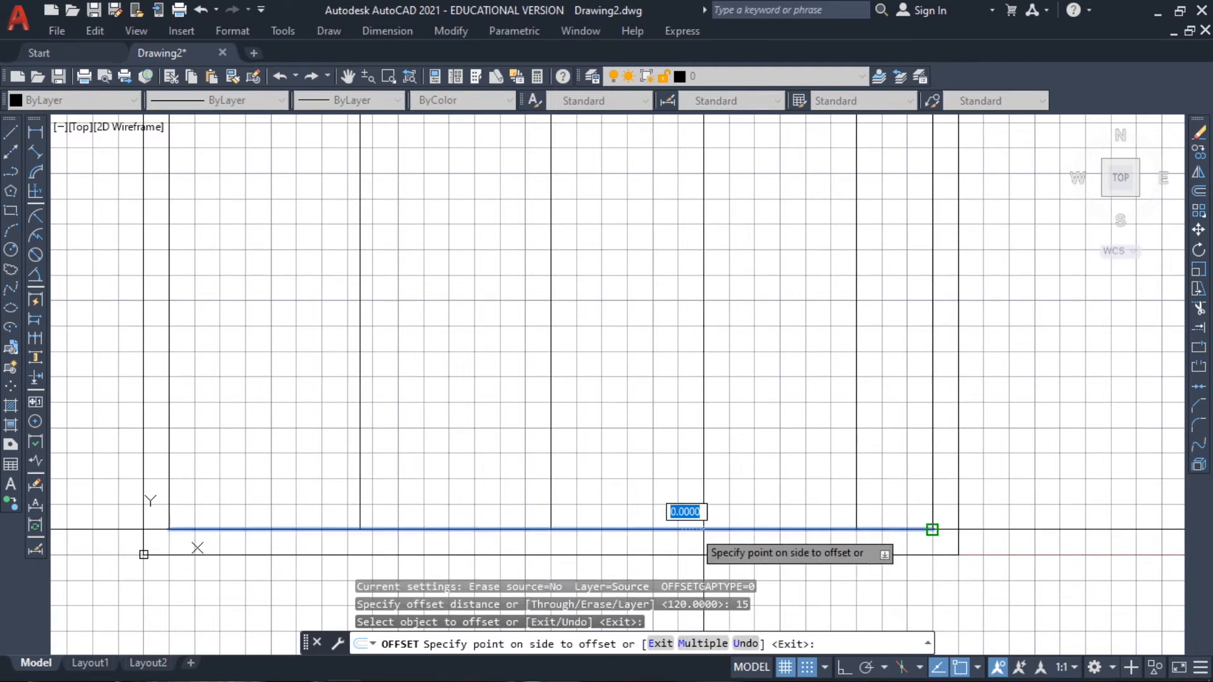
pyautogui.click(698, 444)
pyautogui.click(691, 490)
pyautogui.click(700, 456)
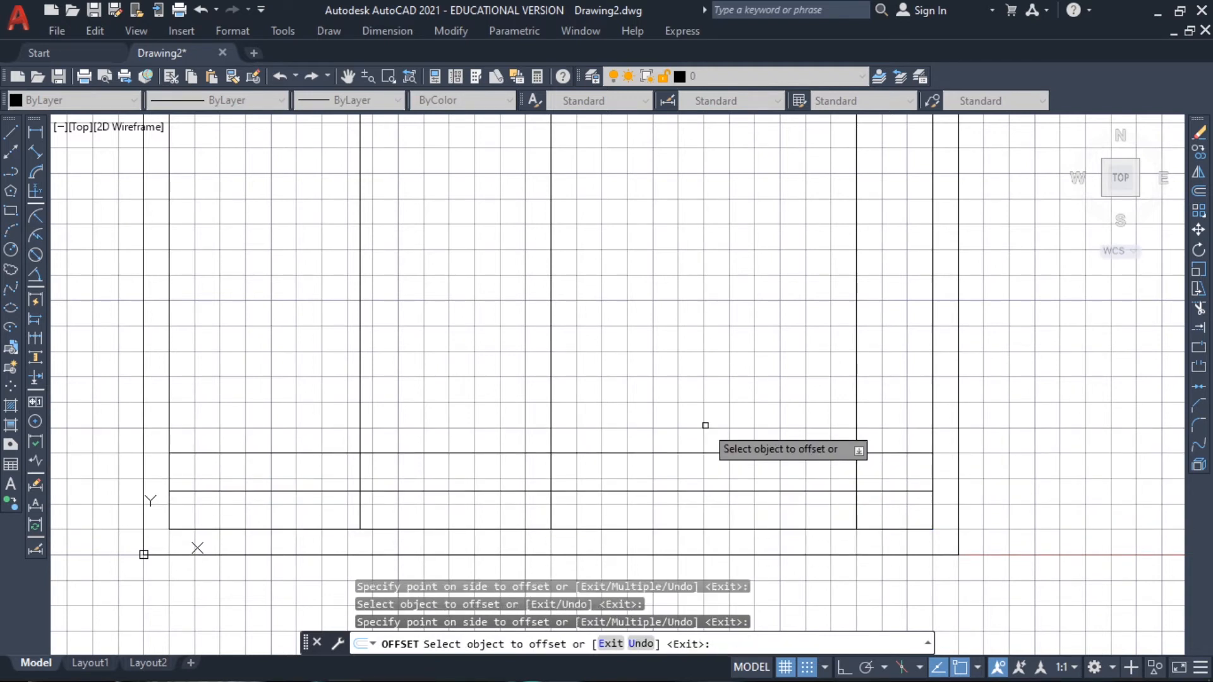
pyautogui.press('Escape')
pyautogui.press('Escape')
# Trim the three vertical dividing lines above the upper title block line, and cut the leftmost one back to the lower title block line
pyautogui.moveTo(574, 448); pyautogui.dragTo(581, 441, button='middle')
pyautogui.write('TRIM')
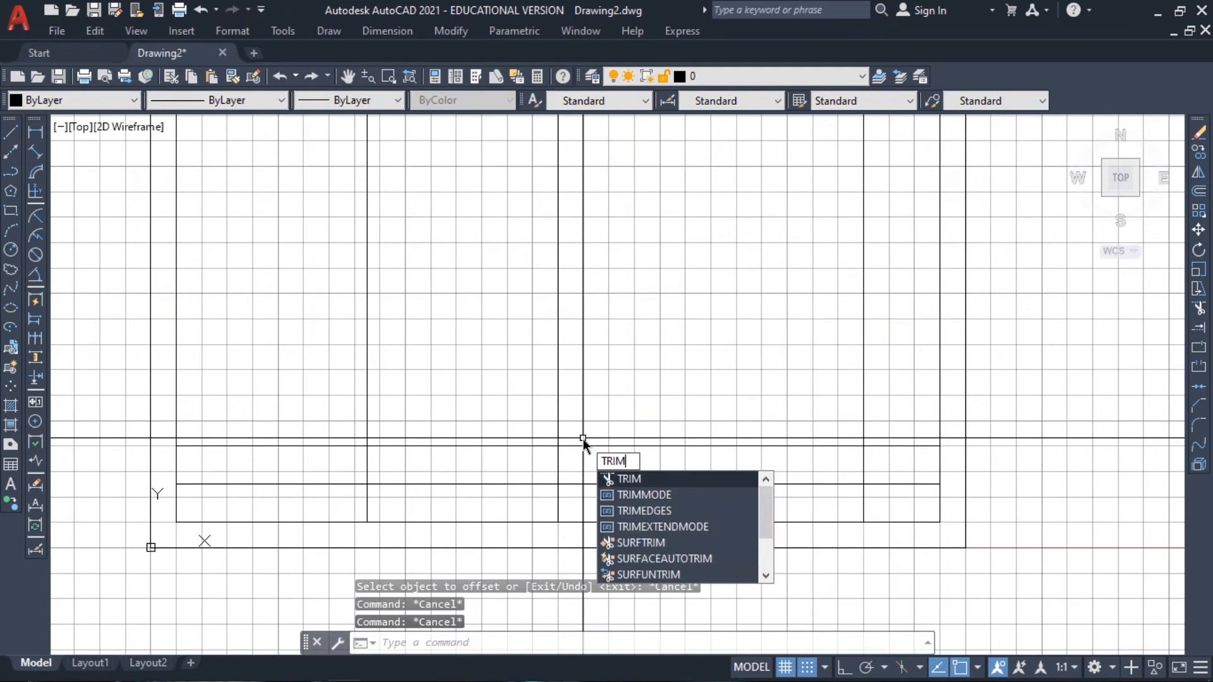
pyautogui.press('Return')
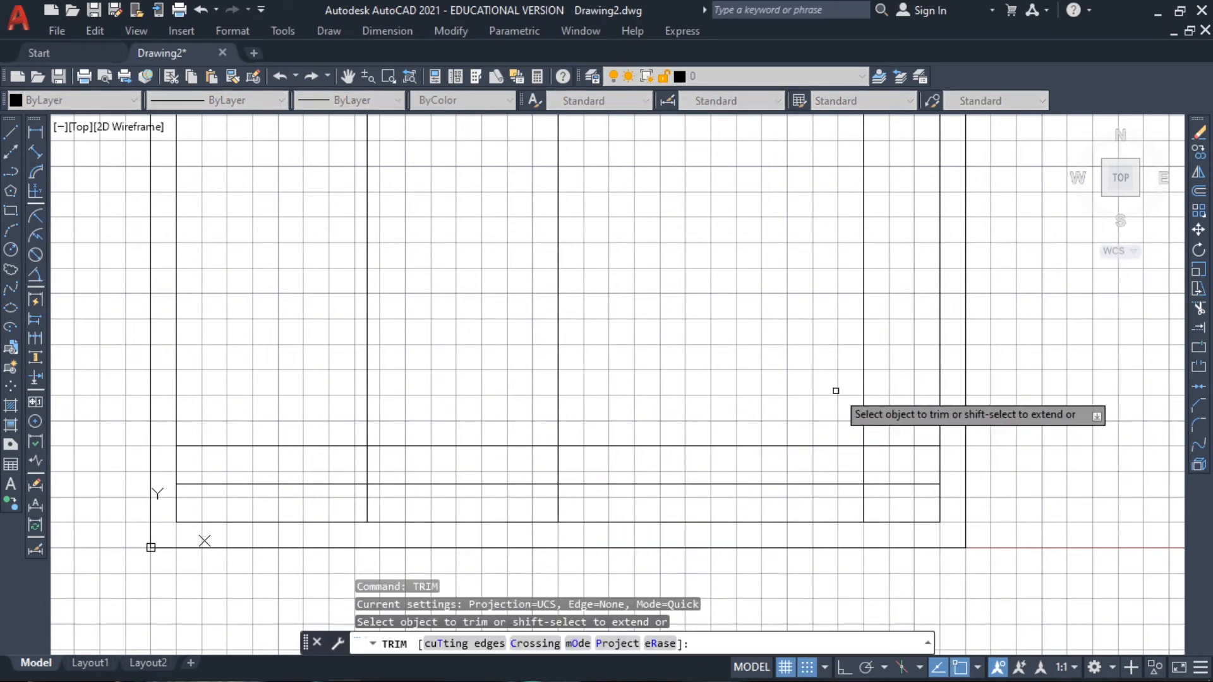
pyautogui.click(859, 390)
pyautogui.press('Return')
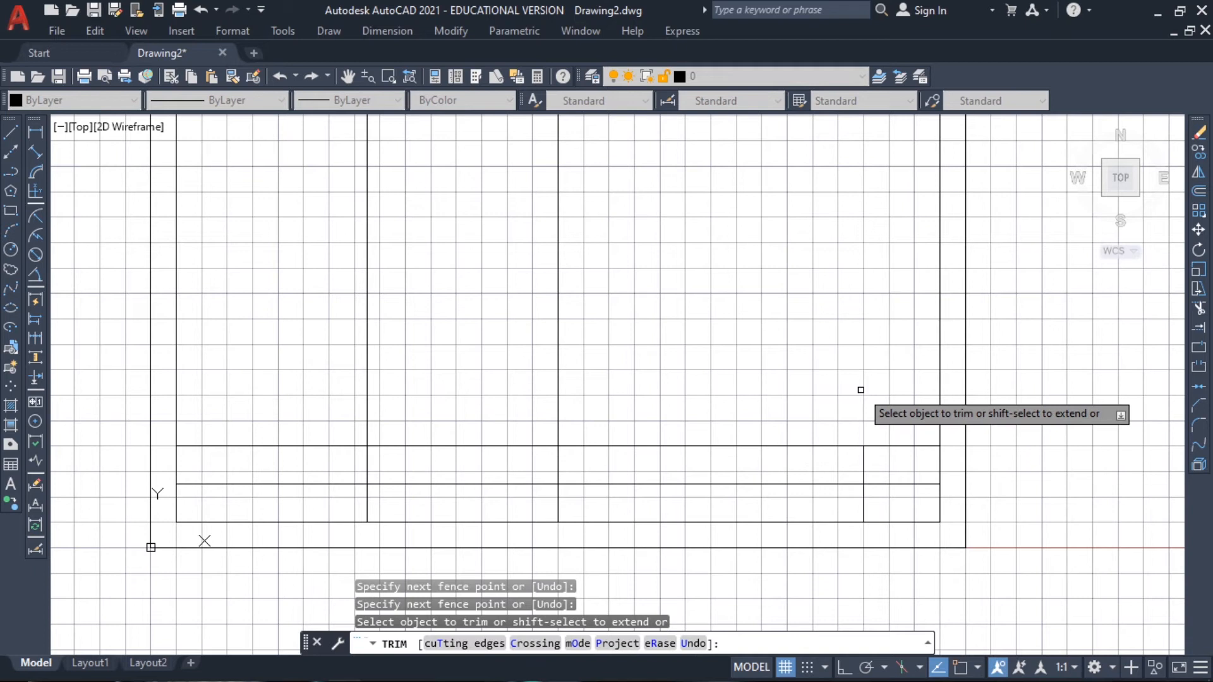
pyautogui.click(558, 390)
pyautogui.click(367, 395)
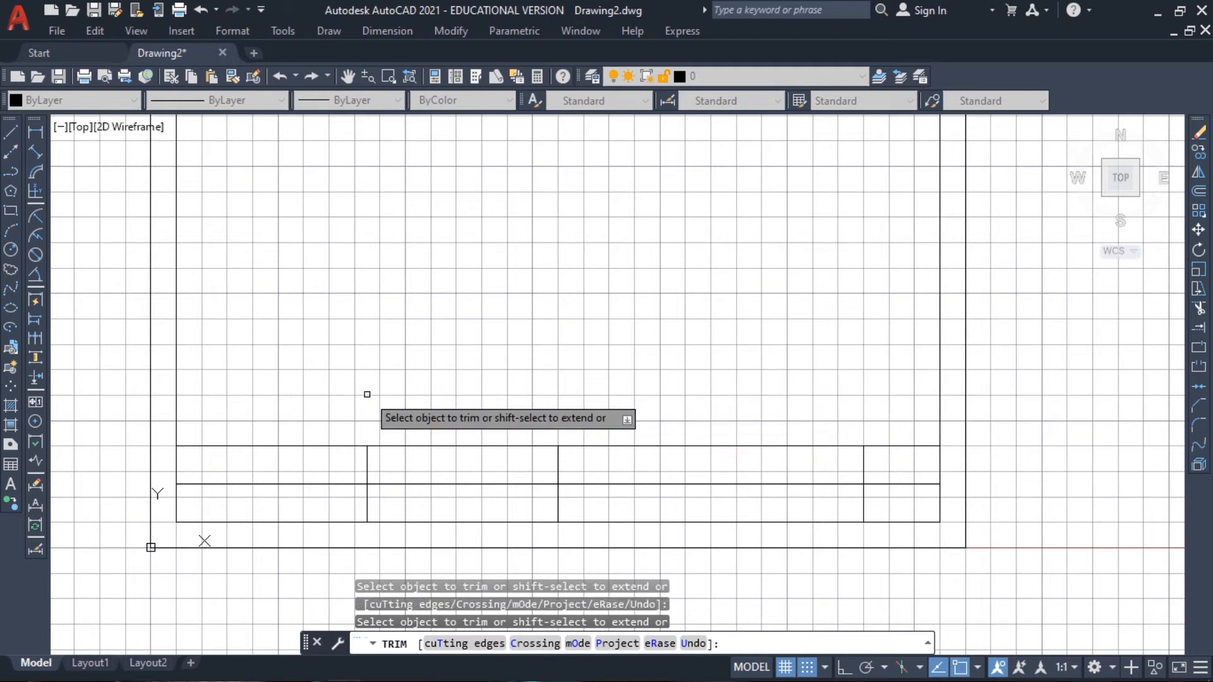
pyautogui.click(366, 464)
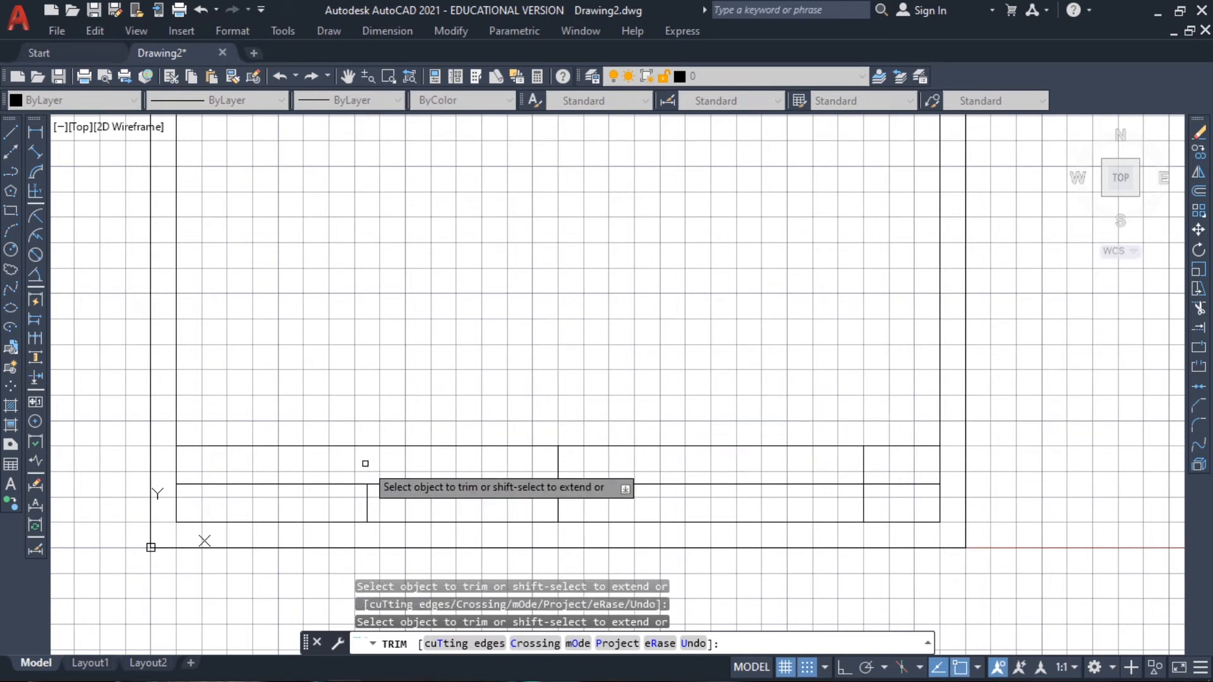
pyautogui.press('Escape')
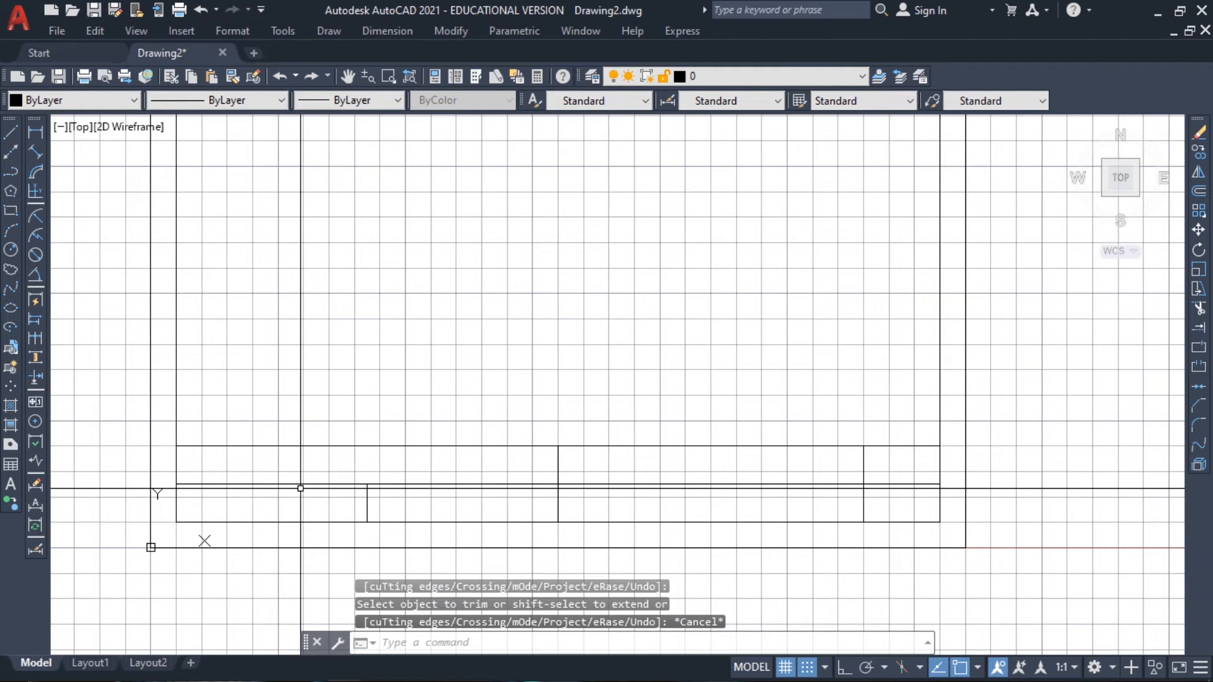
# Set the grid spacing to 2.5 for placing text in the title block
pyautogui.moveTo(300, 488); pyautogui.dragTo(359, 468, button='middle')
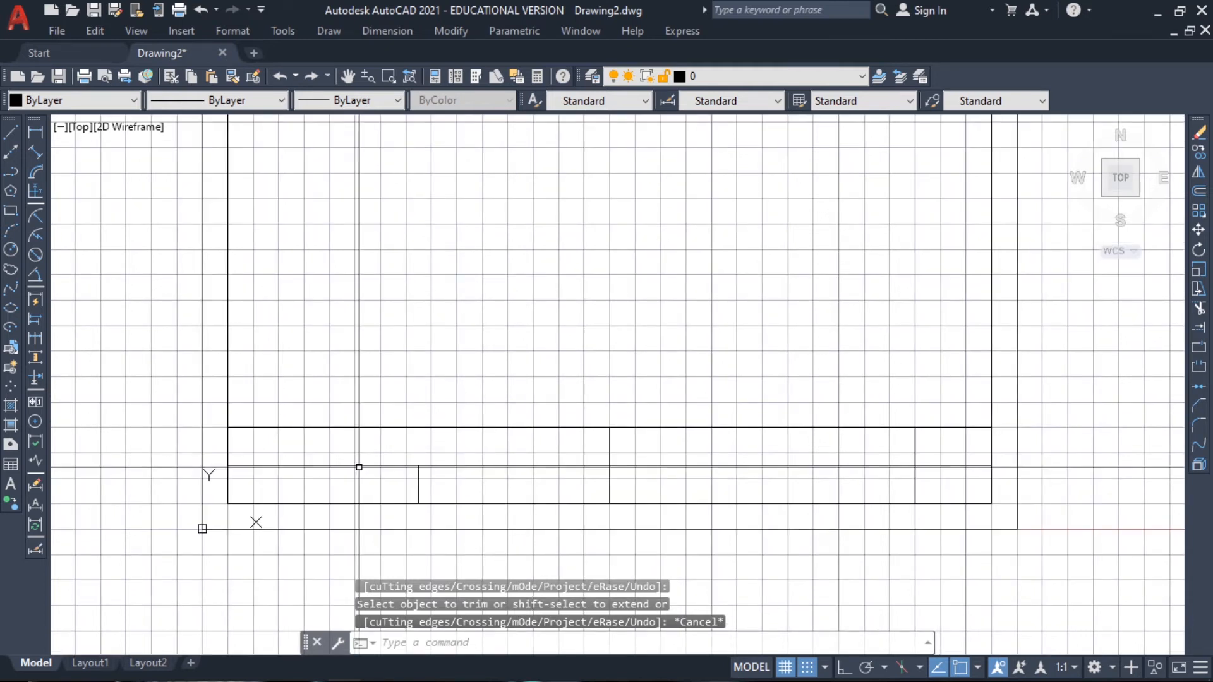
pyautogui.scroll(4, 358, 468)
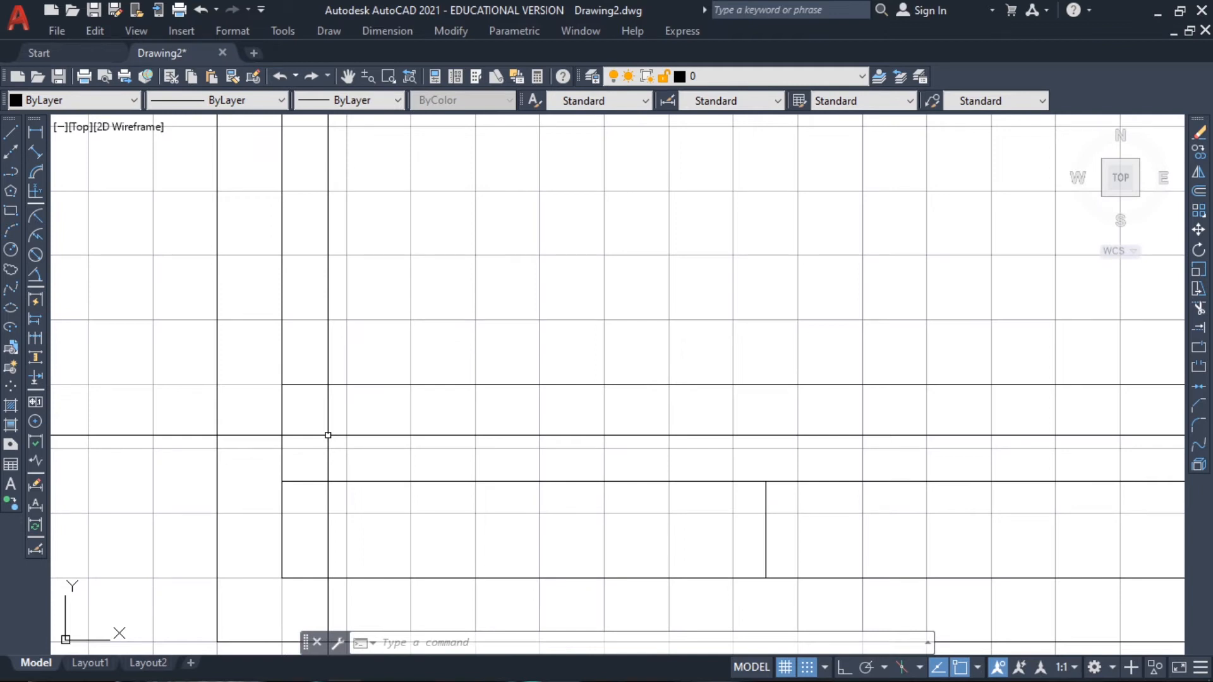
pyautogui.write('O')
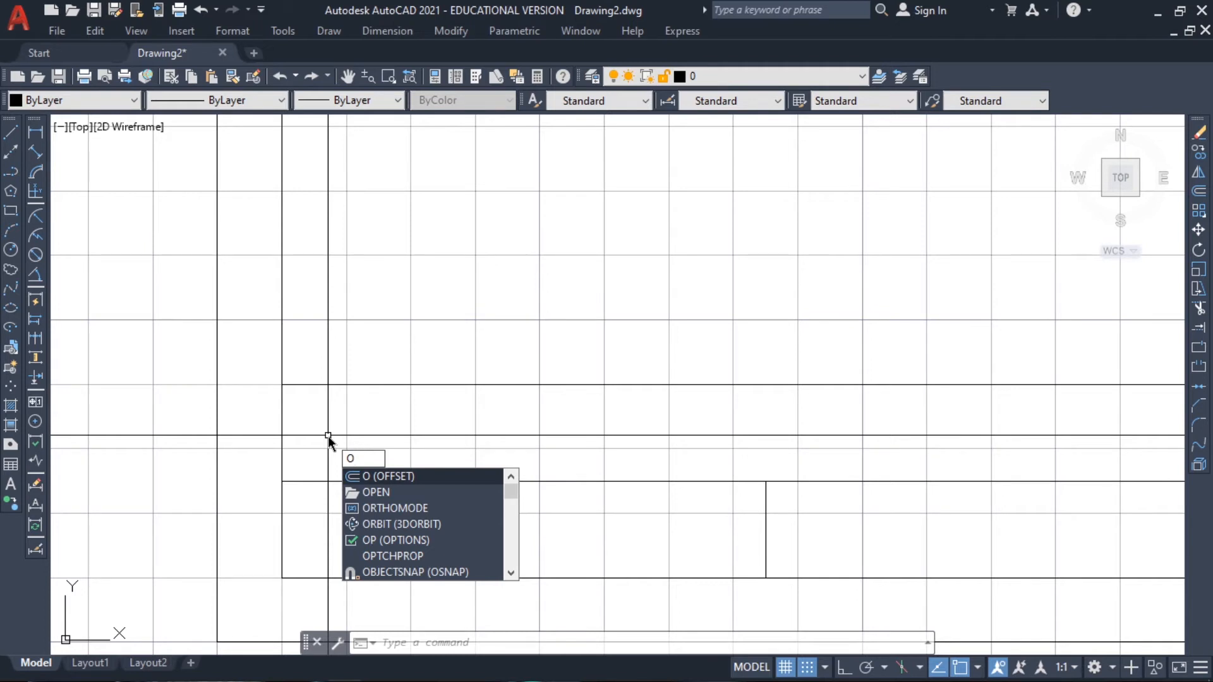
pyautogui.press('BackSpace')
pyautogui.write('grid')
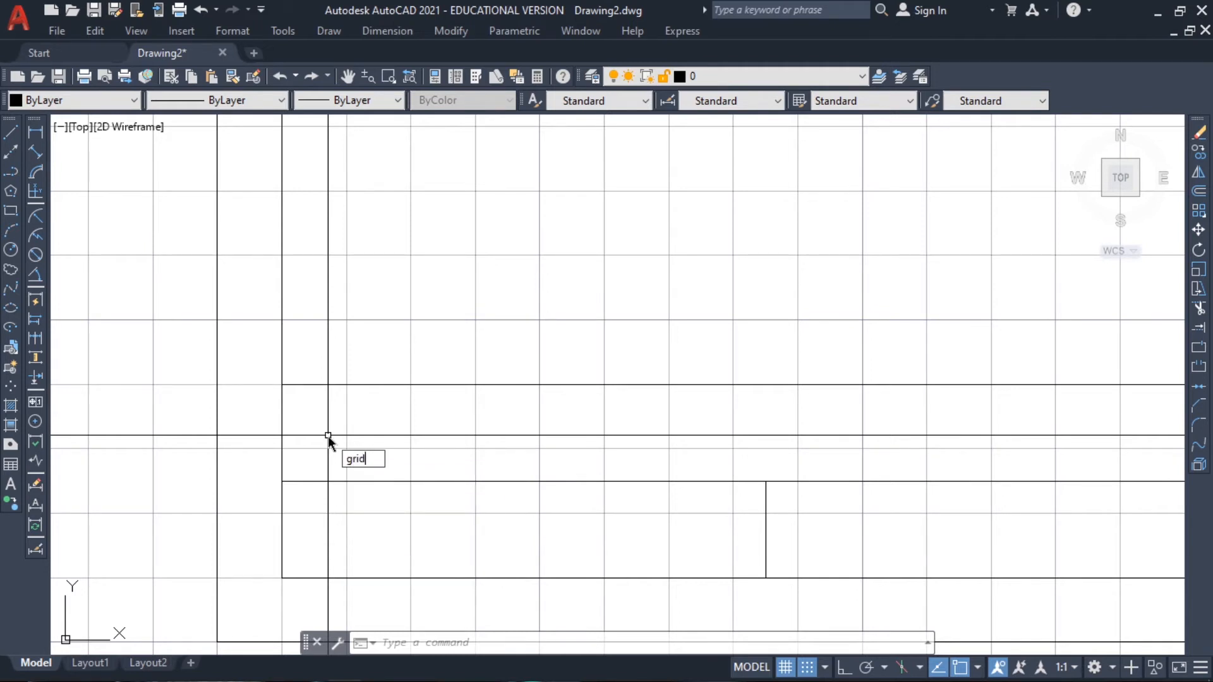
pyautogui.press('Return')
pyautogui.write('2.5')
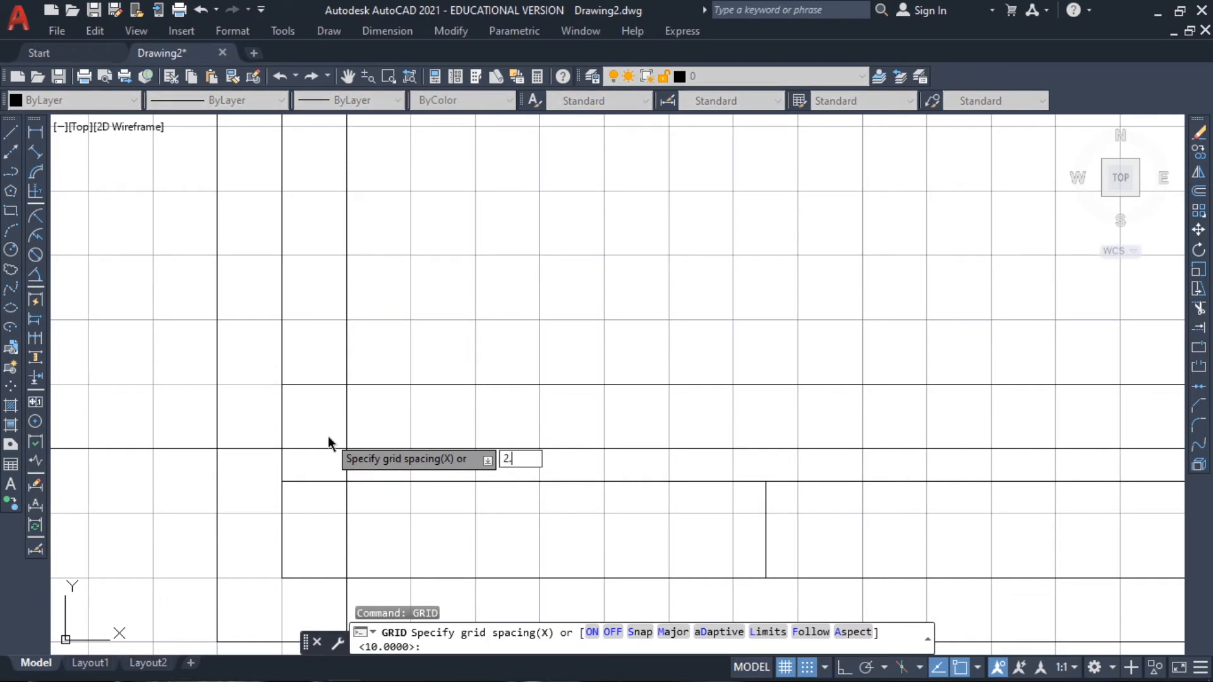
pyautogui.press('Return')
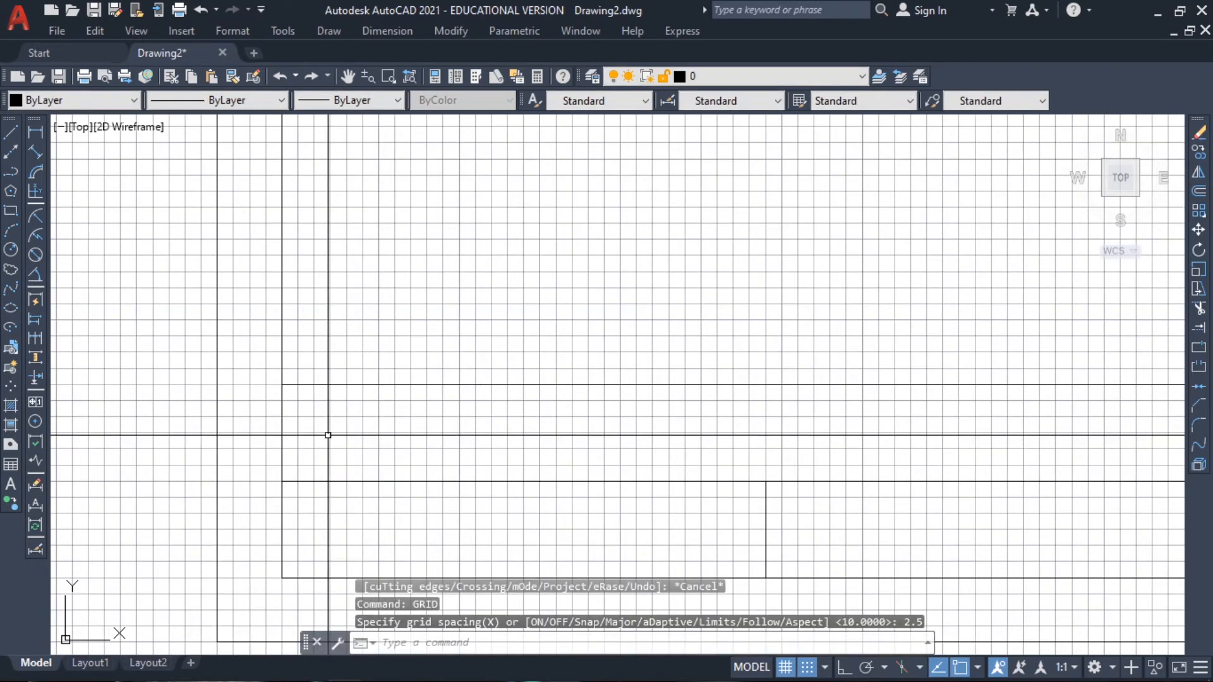
# Set the snap spacing to 2.5 to match the grid
pyautogui.scroll(4, 328, 435)
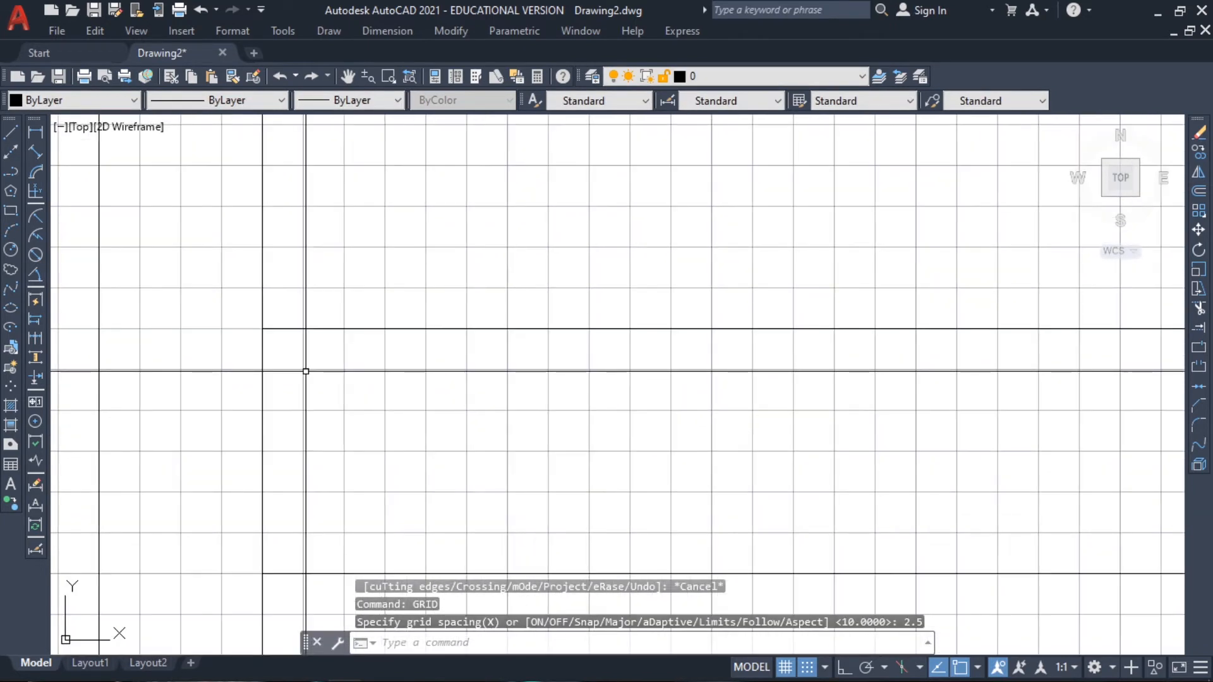
pyautogui.write('snap')
pyautogui.press('Return')
pyautogui.write('s')
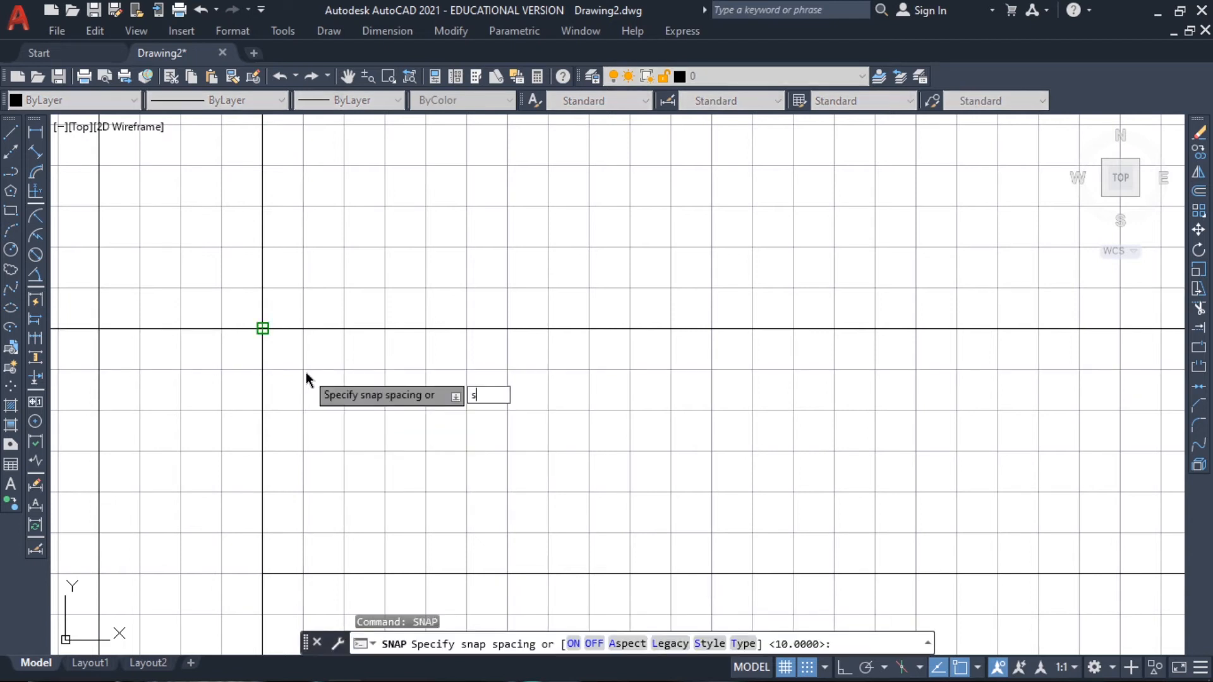
pyautogui.press('BackSpace')
pyautogui.write('2.5')
pyautogui.press('Return')
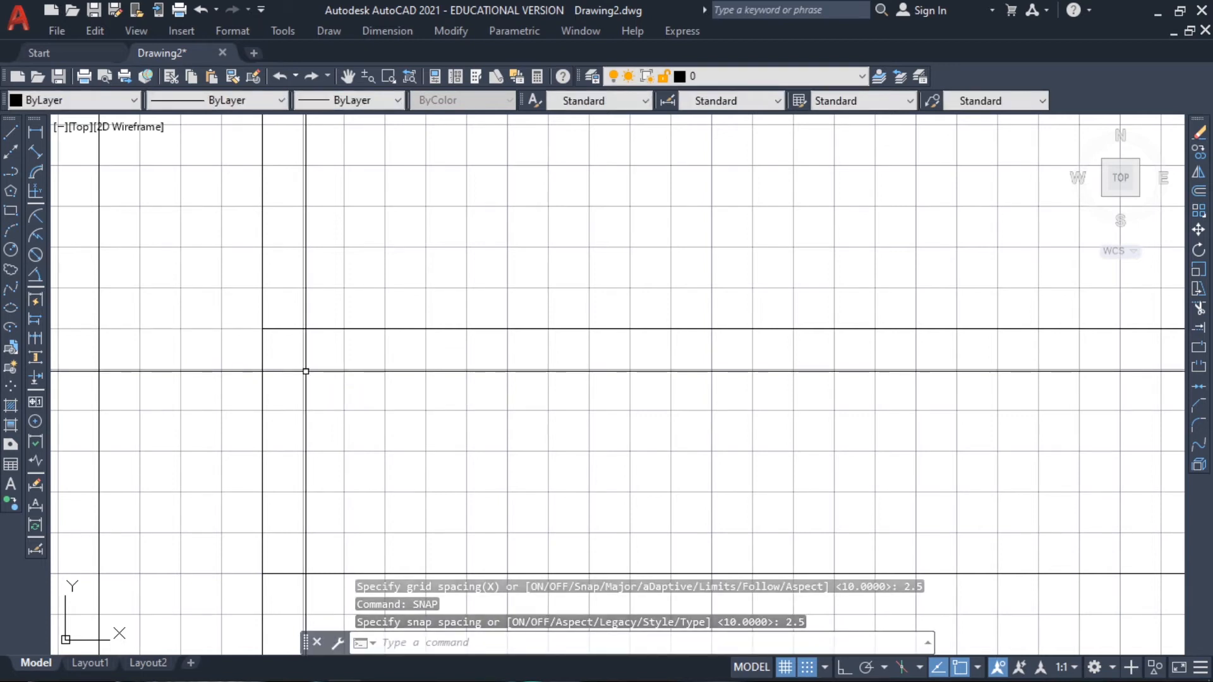
# Add the single-line text "NAME:" in the title block's upper-left cell, starting at 12.5,35, with height 3.5 and rotation 0
pyautogui.write('Te')
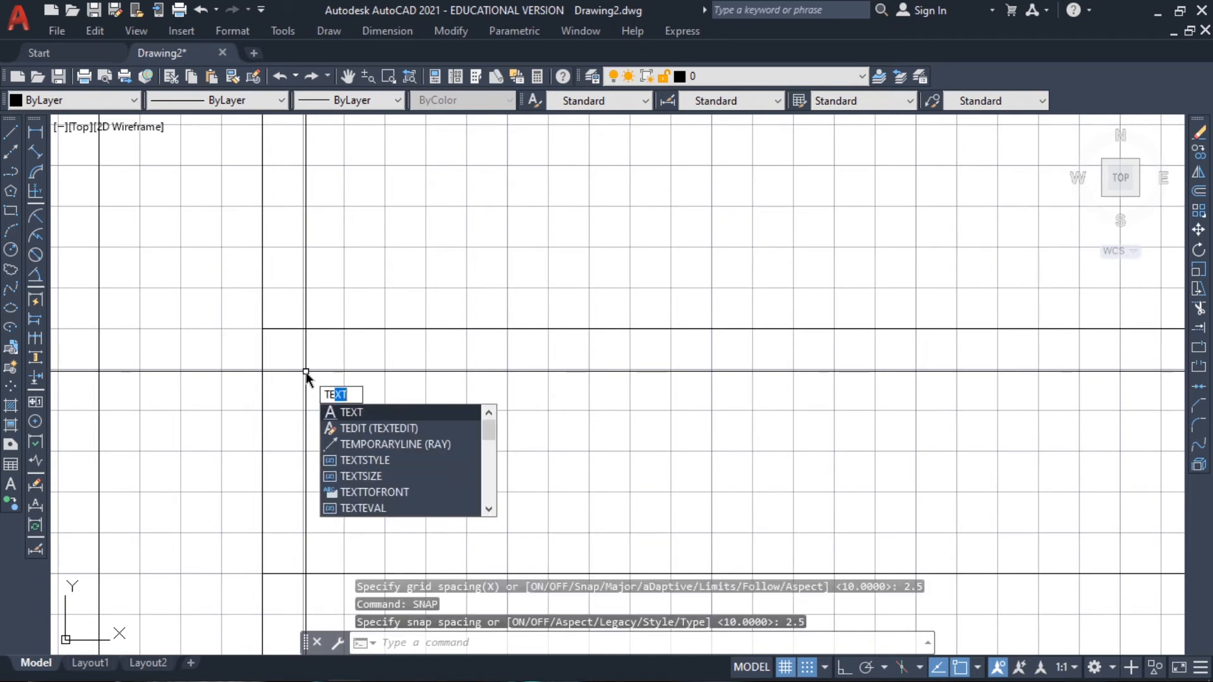
pyautogui.write('XT')
pyautogui.press('Return')
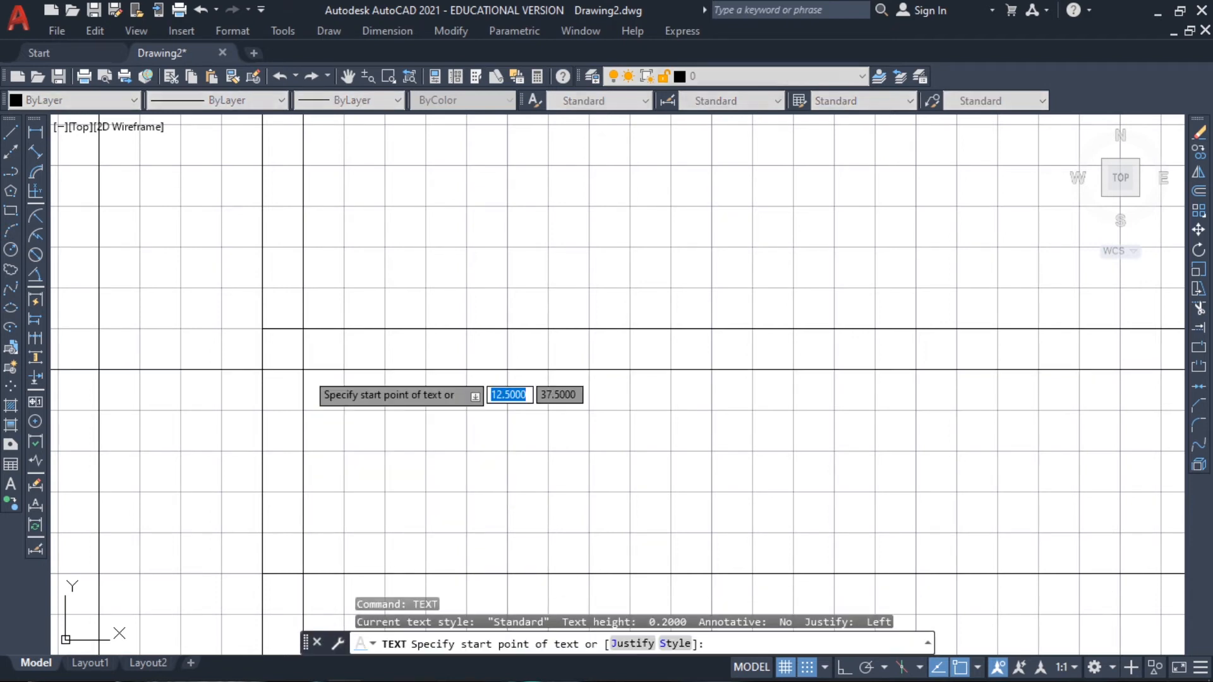
pyautogui.click(303, 411)
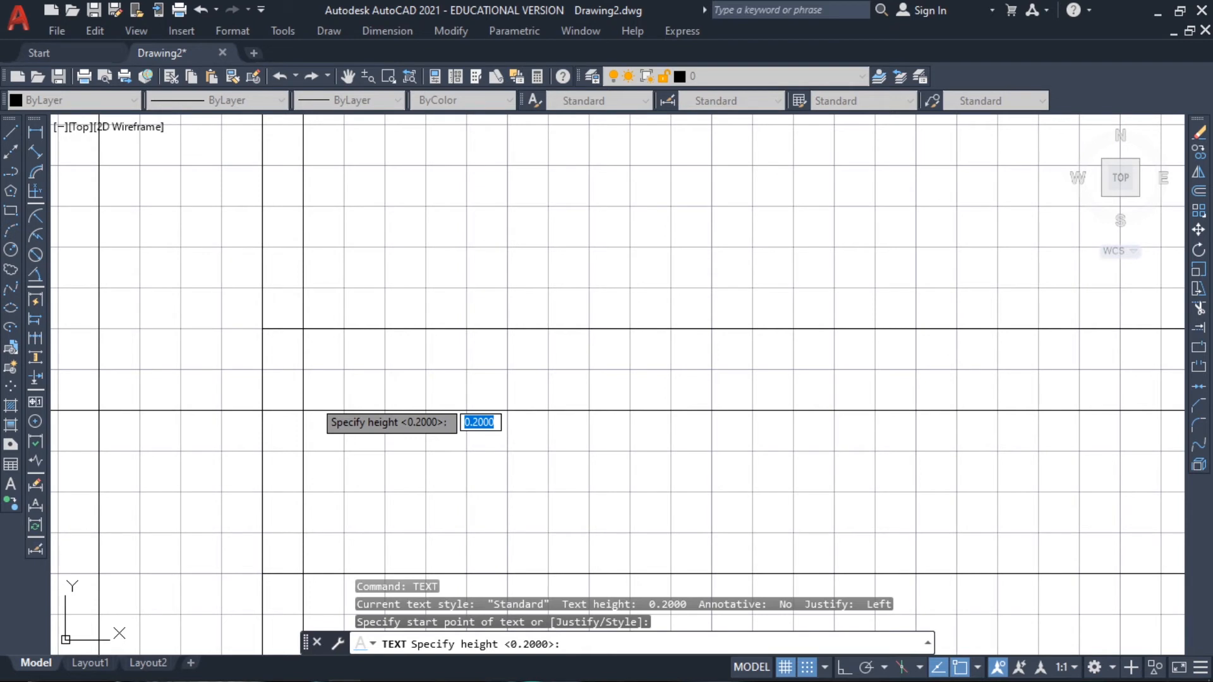
pyautogui.write('2')
pyautogui.press('BackSpace')
pyautogui.write('3.5')
pyautogui.press('Return')
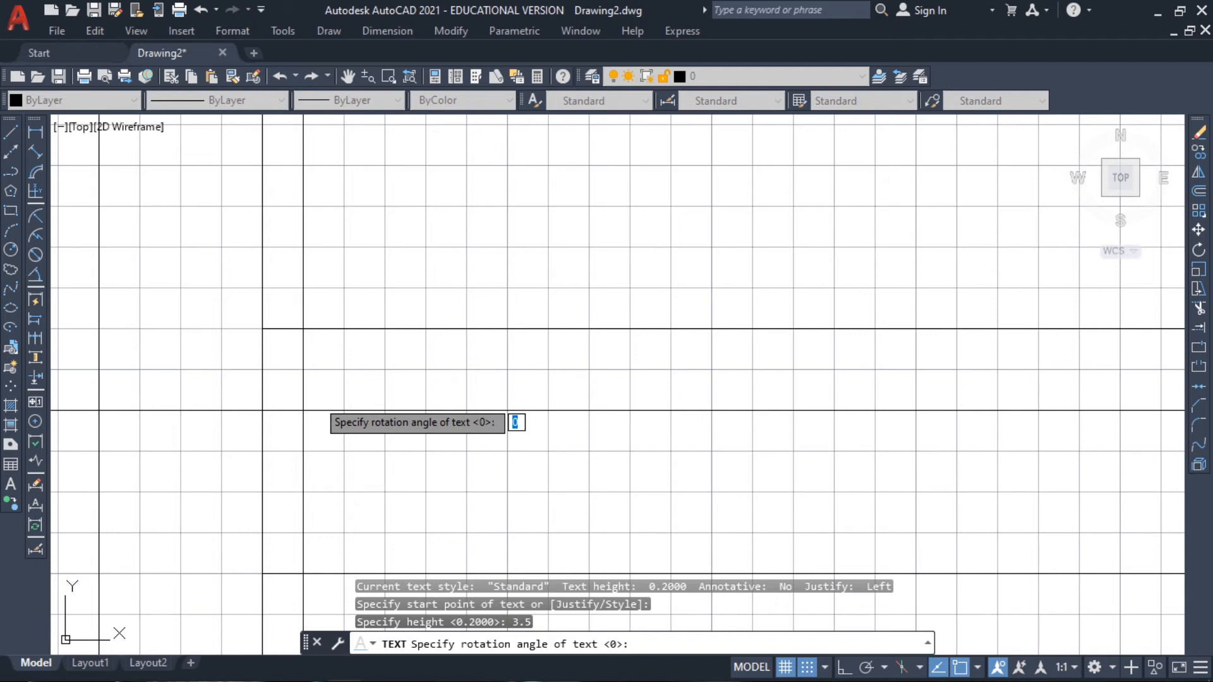
pyautogui.press('Return')
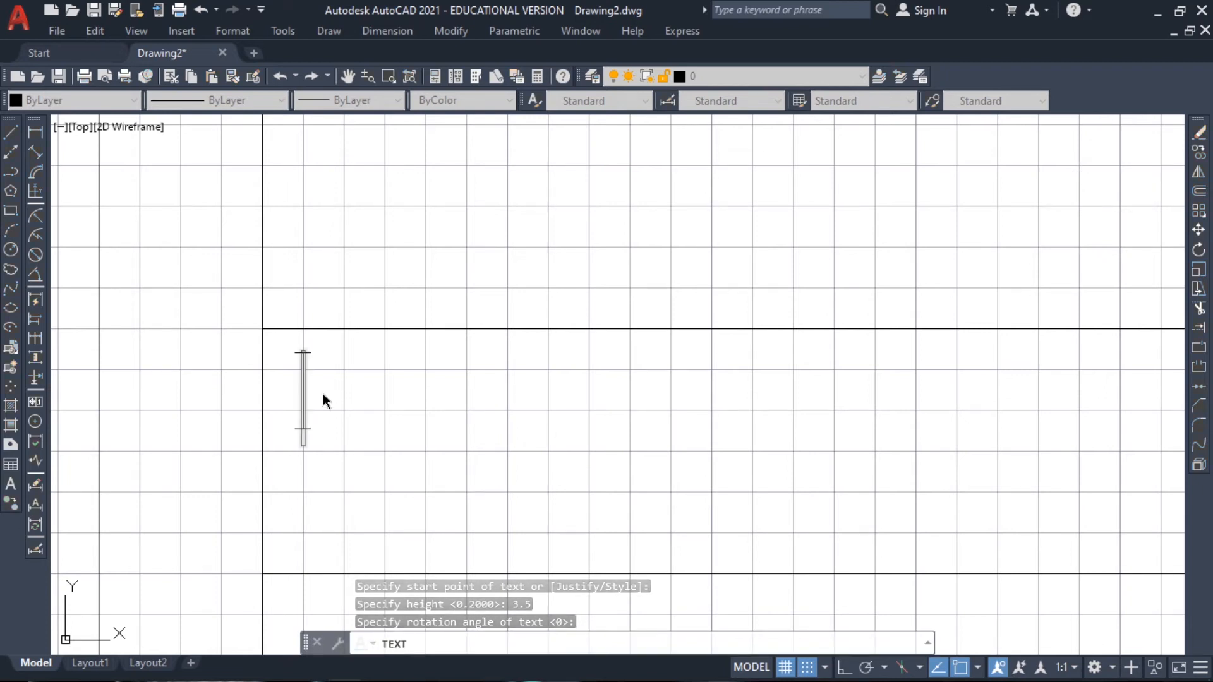
pyautogui.write('NAME')
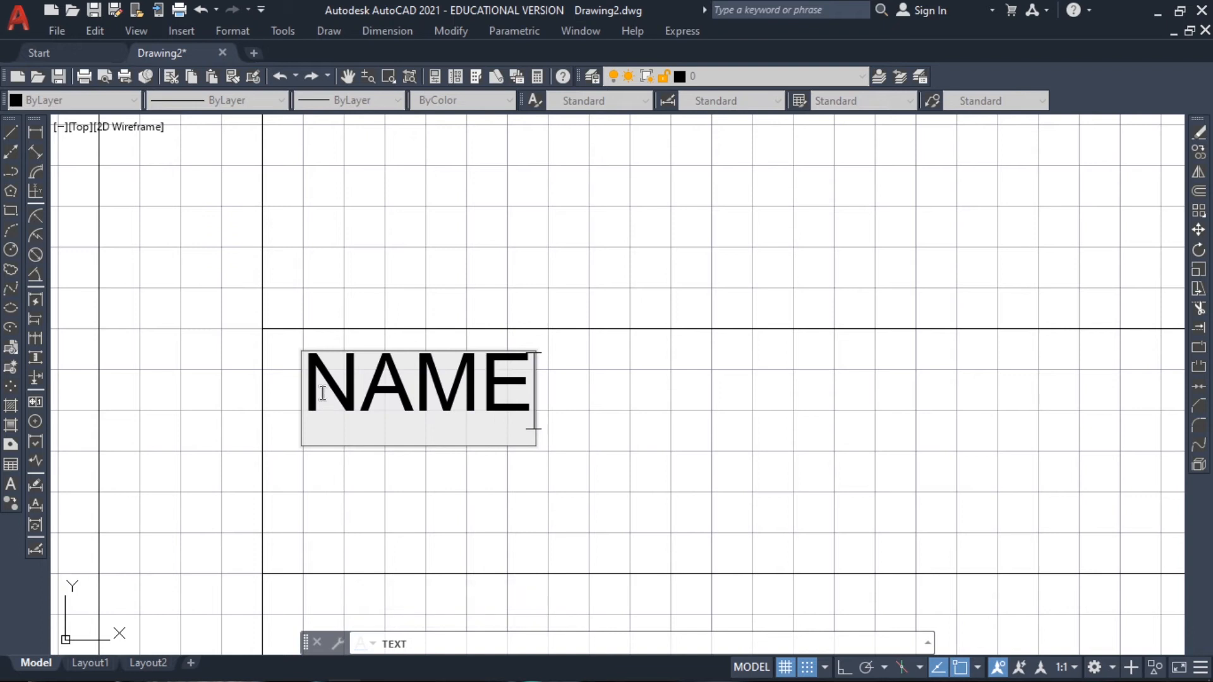
pyautogui.write(':')
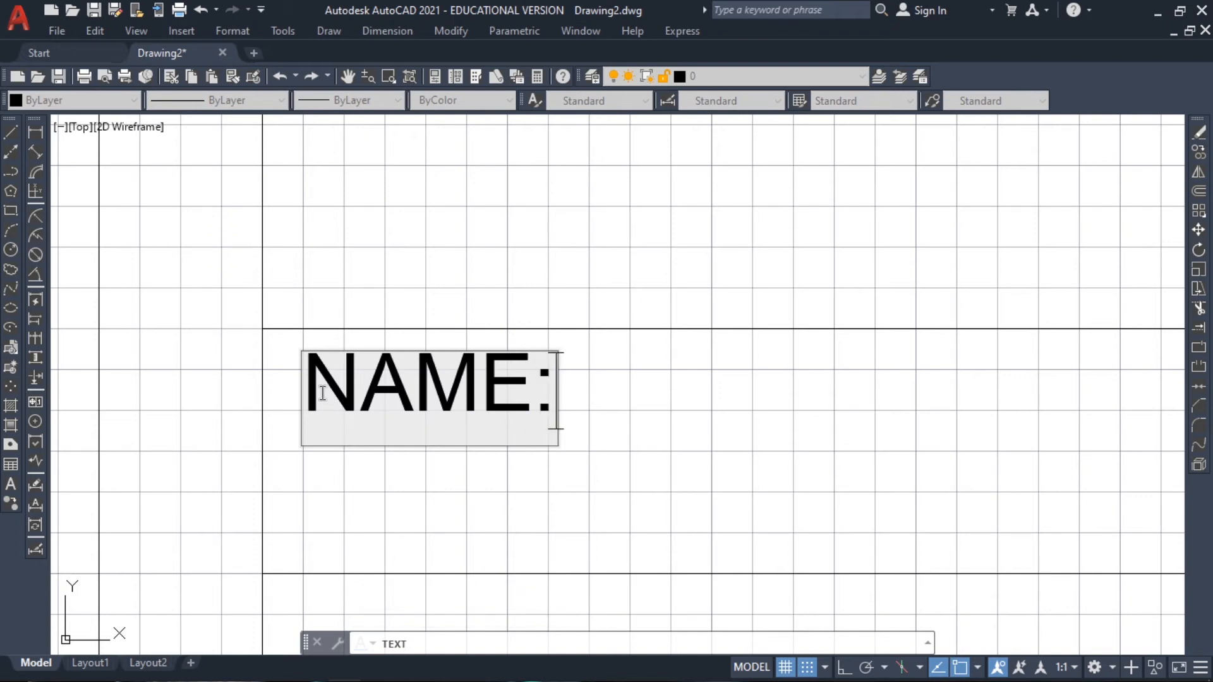
pyautogui.click(546, 473)
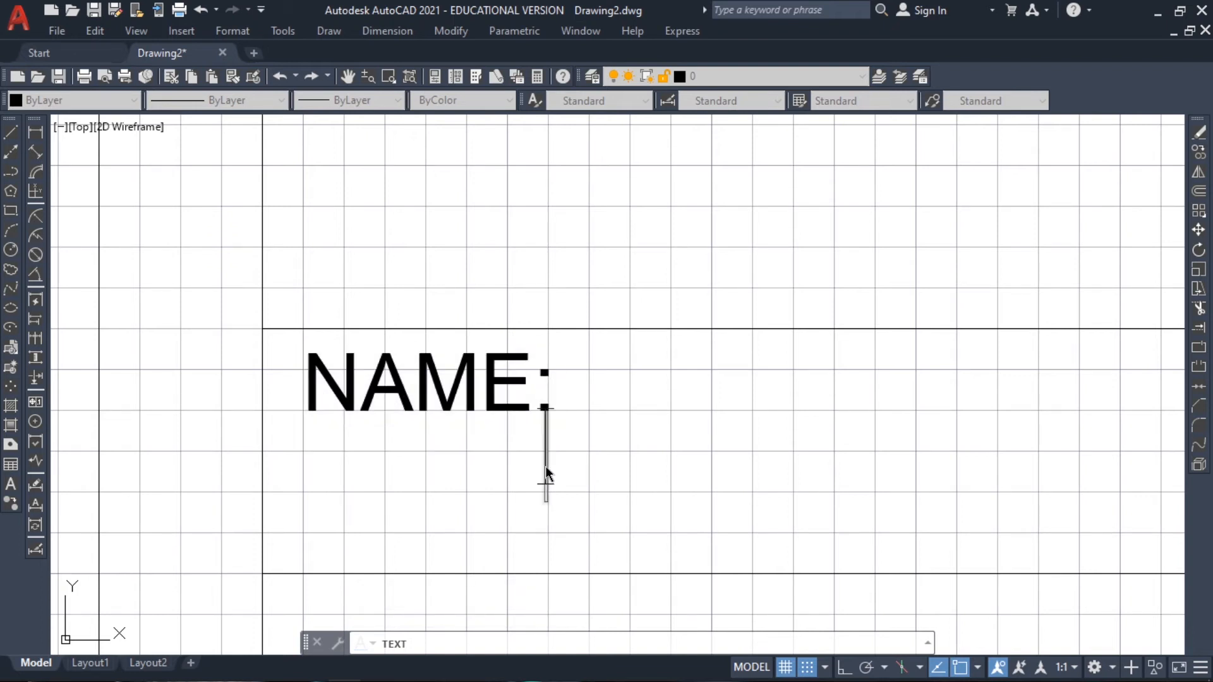
pyautogui.press('Return')
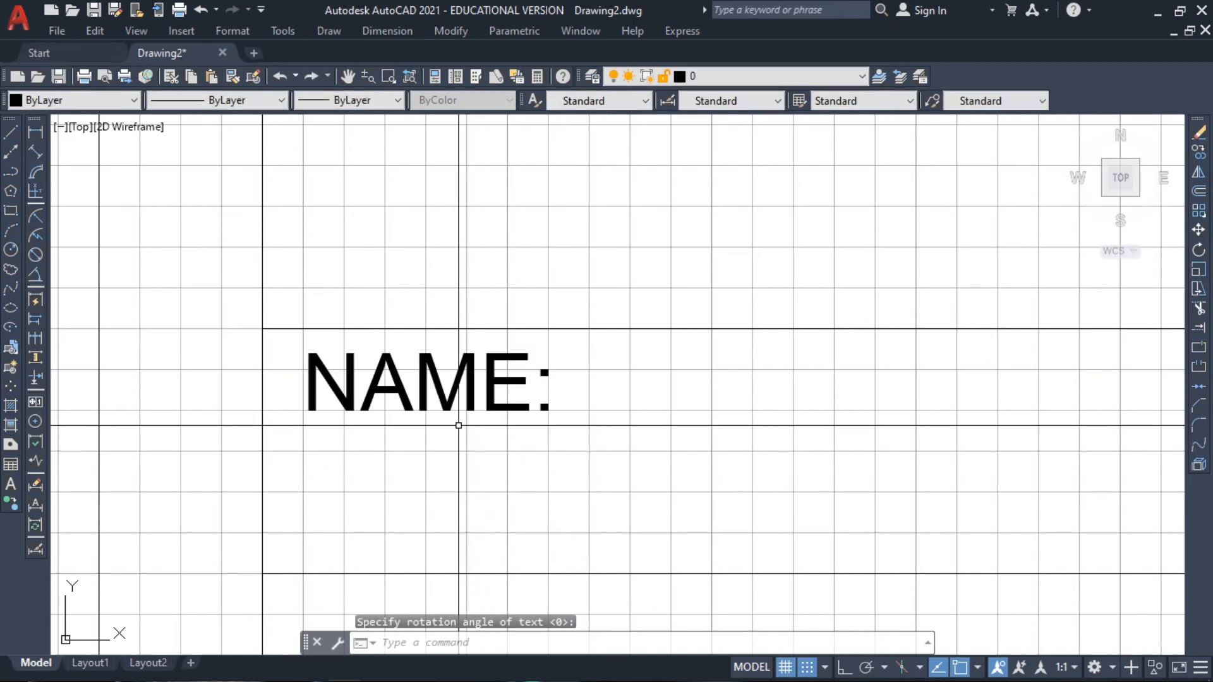
# Add the single-line text "COURSE & SECTION:" in the title block's lower-left cell, aligned under "NAME:", with height 3.5 and rotation 0
pyautogui.moveTo(447, 449); pyautogui.dragTo(473, 209, button='middle')
pyautogui.press('Return')
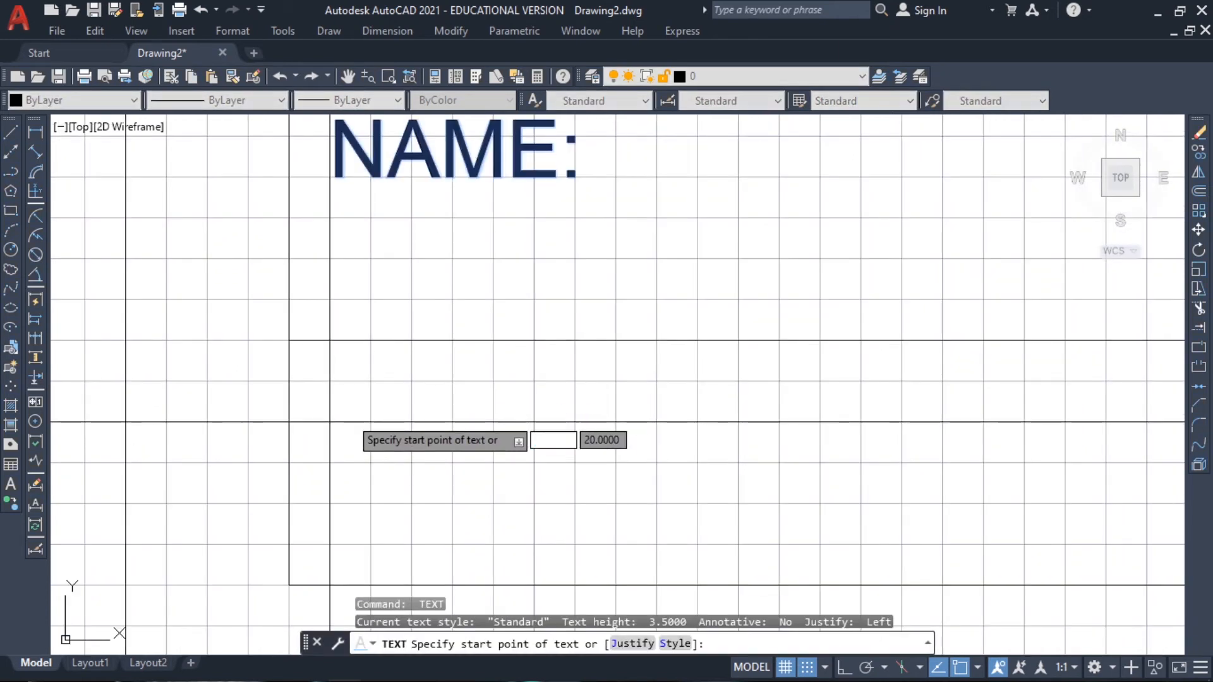
pyautogui.click(329, 421)
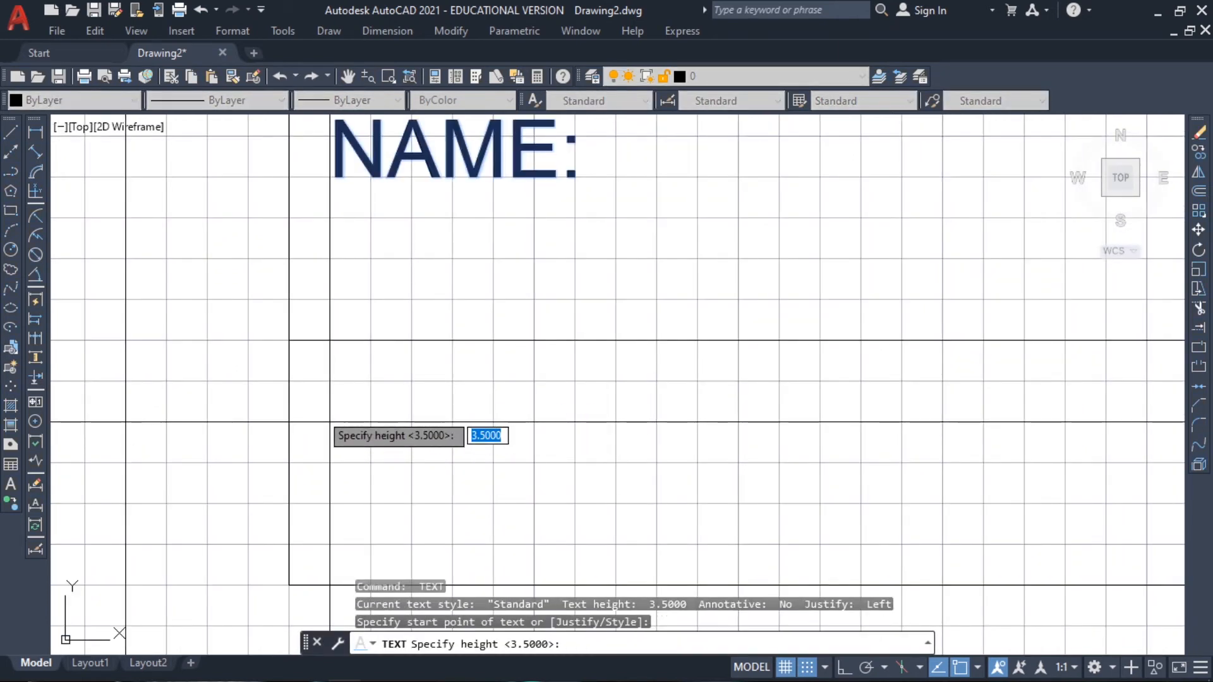
pyautogui.press('Return')
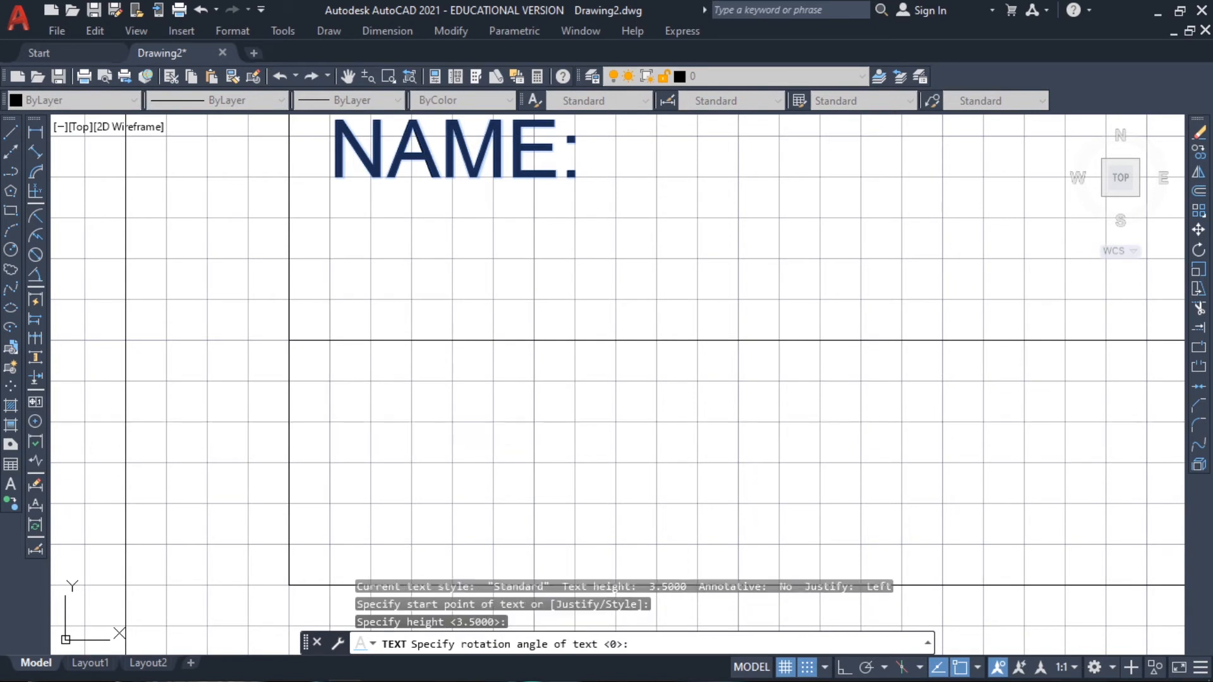
pyautogui.press('Return')
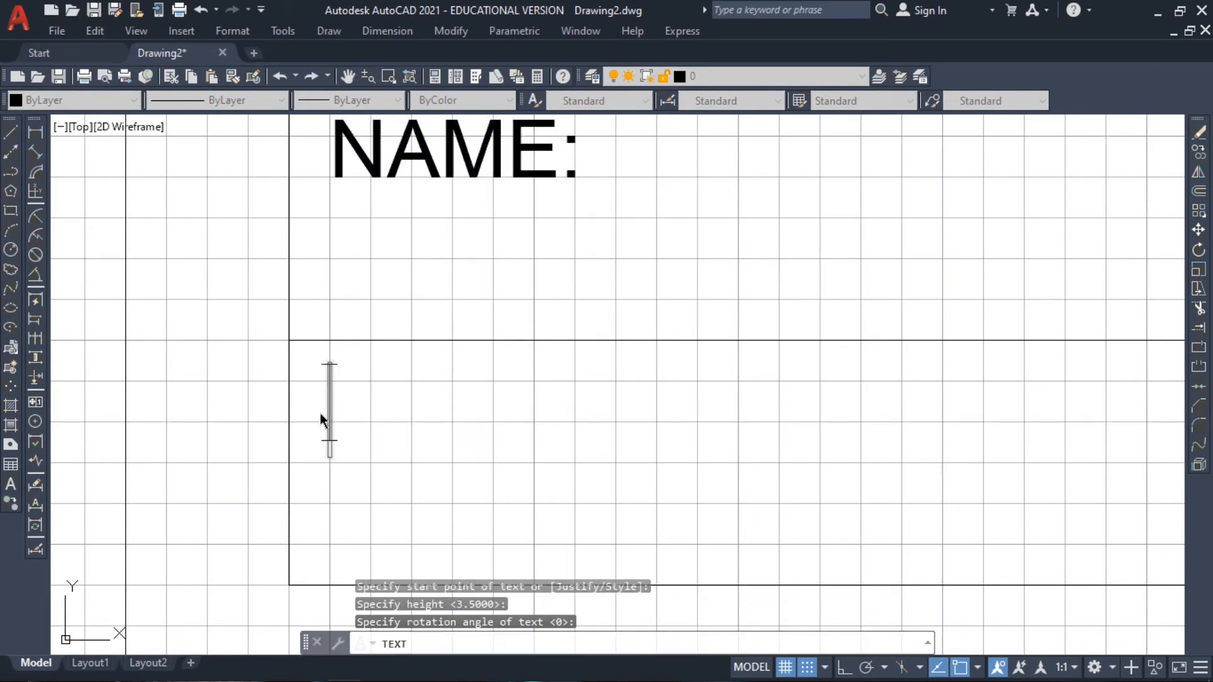
pyautogui.write('COUR')
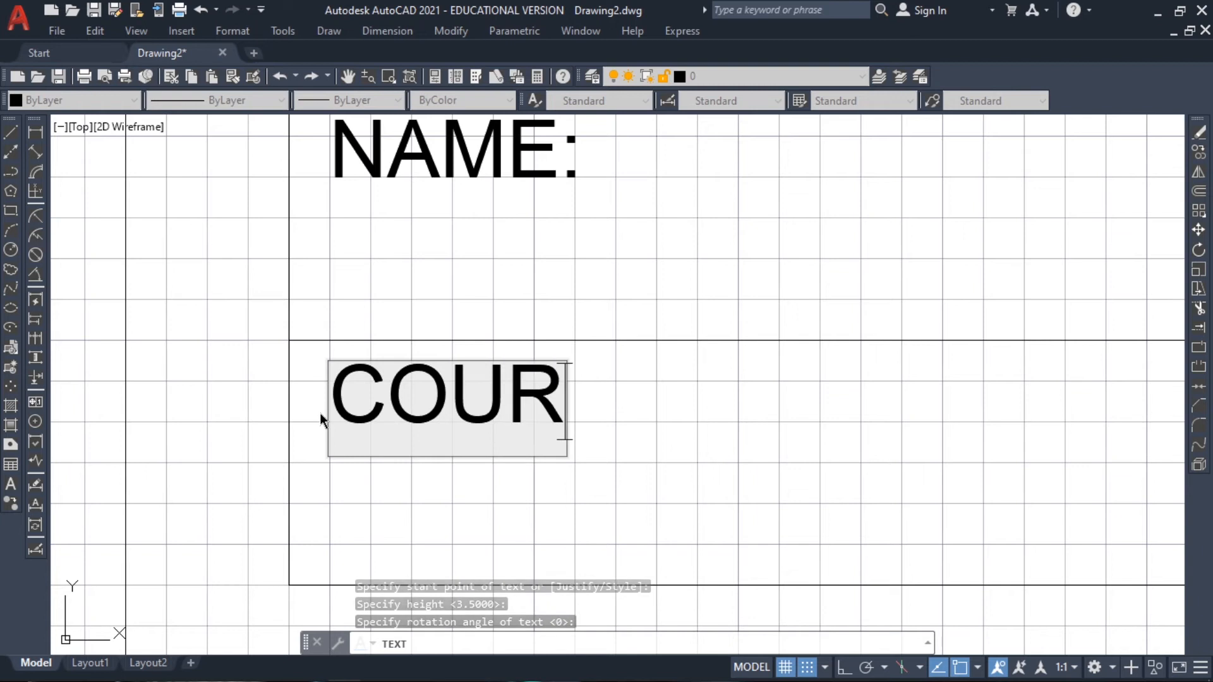
pyautogui.write('SE ')
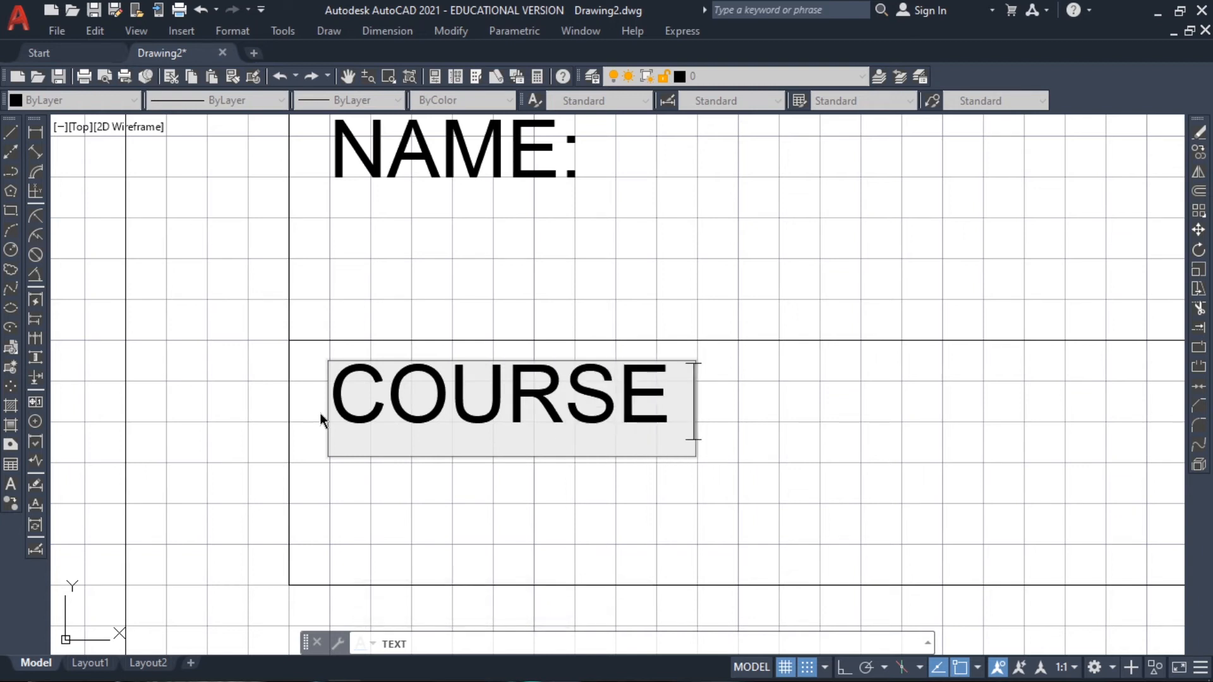
pyautogui.write('&S')
pyautogui.press('BackSpace')
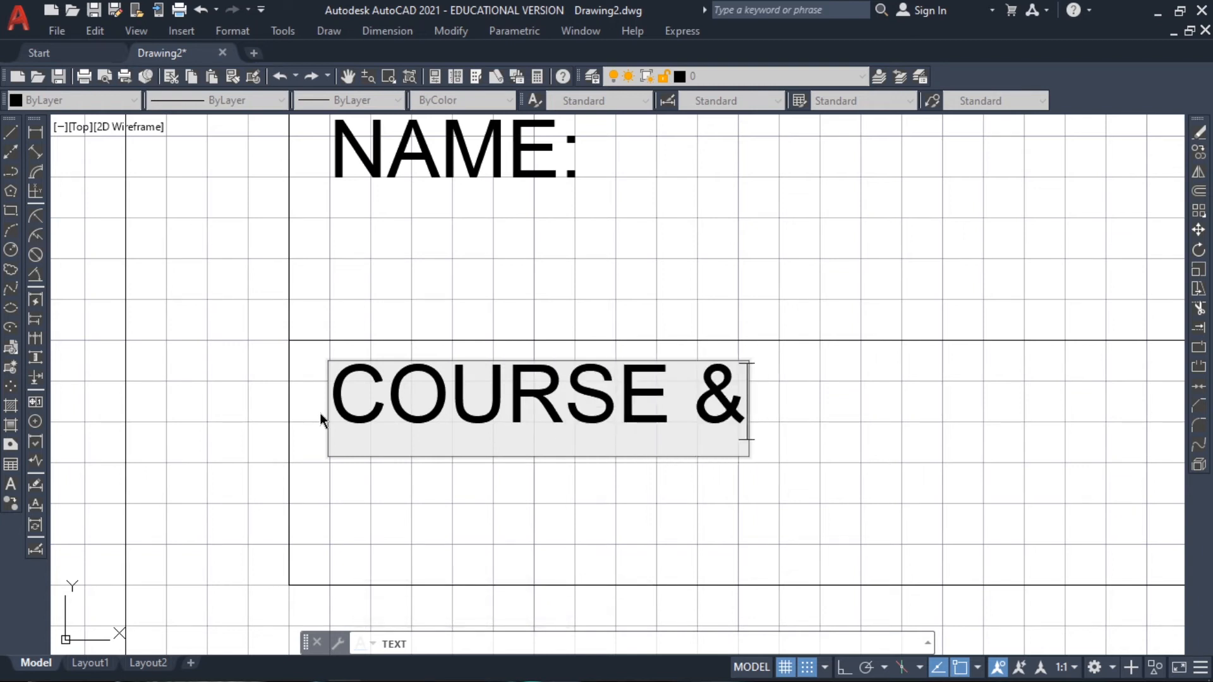
pyautogui.write('SECTIP')
pyautogui.press('BackSpace')
pyautogui.write('ON')
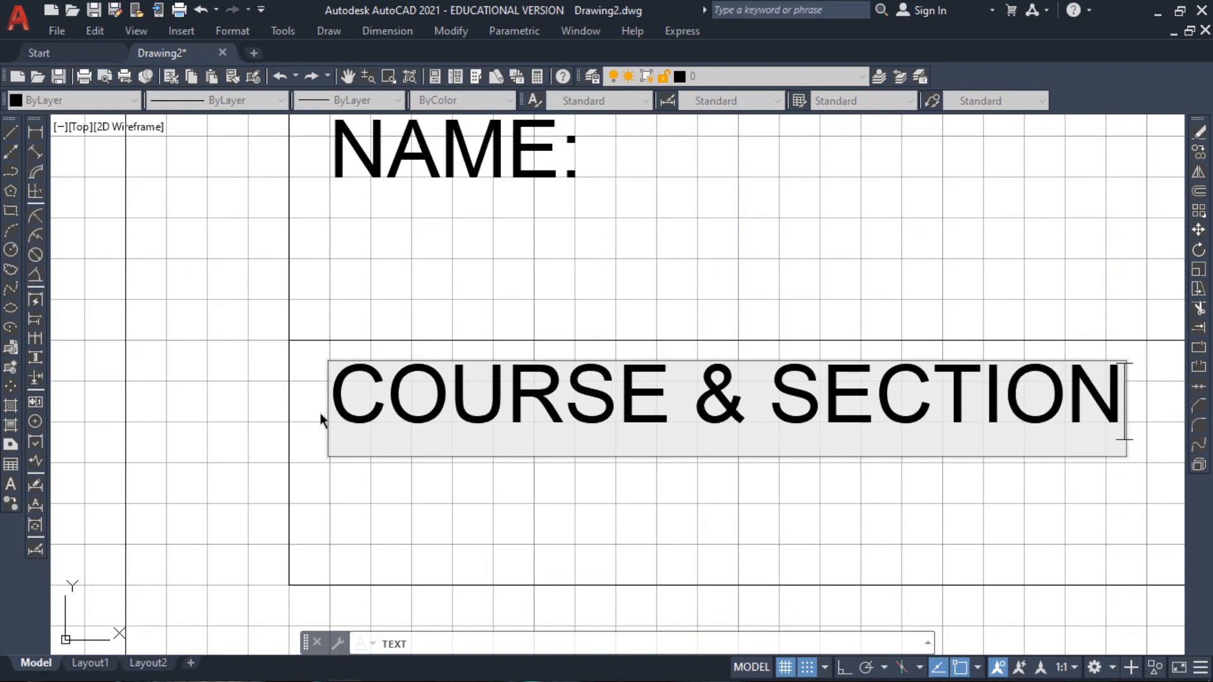
pyautogui.write(':')
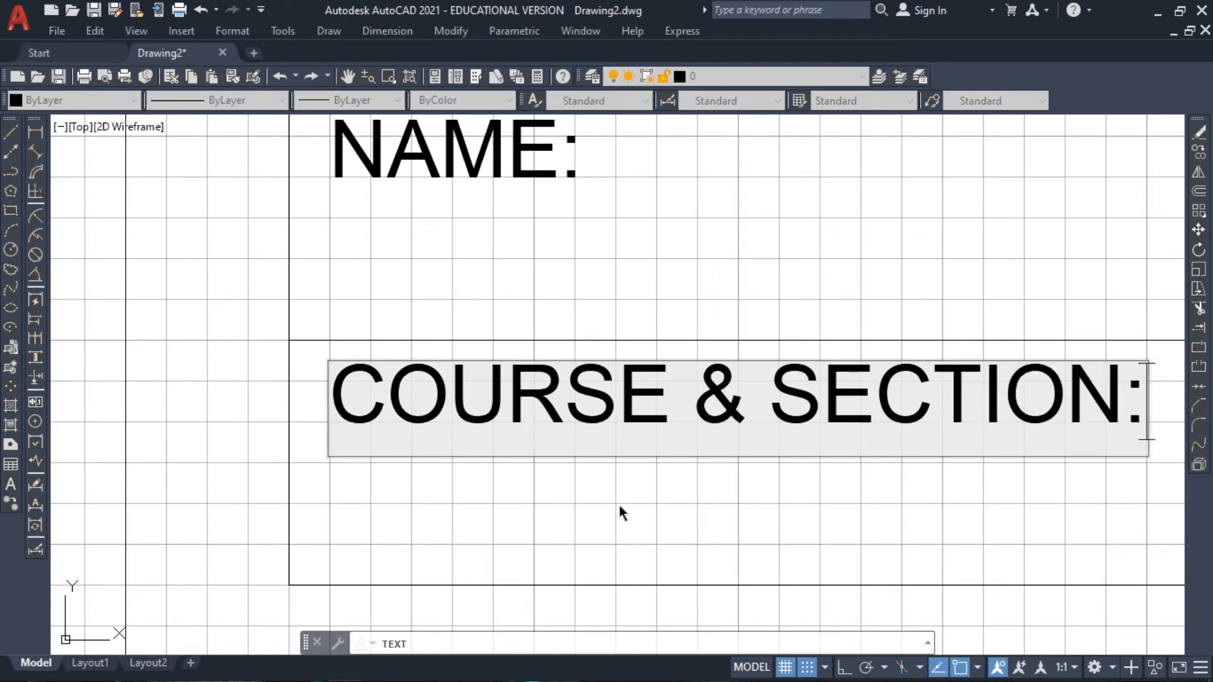
# Add the text "STUDENT I.D. NO.:" in the lower-row cell just right of the "COURSE & SECTION:" cell
pyautogui.scroll(-3, 733, 319)
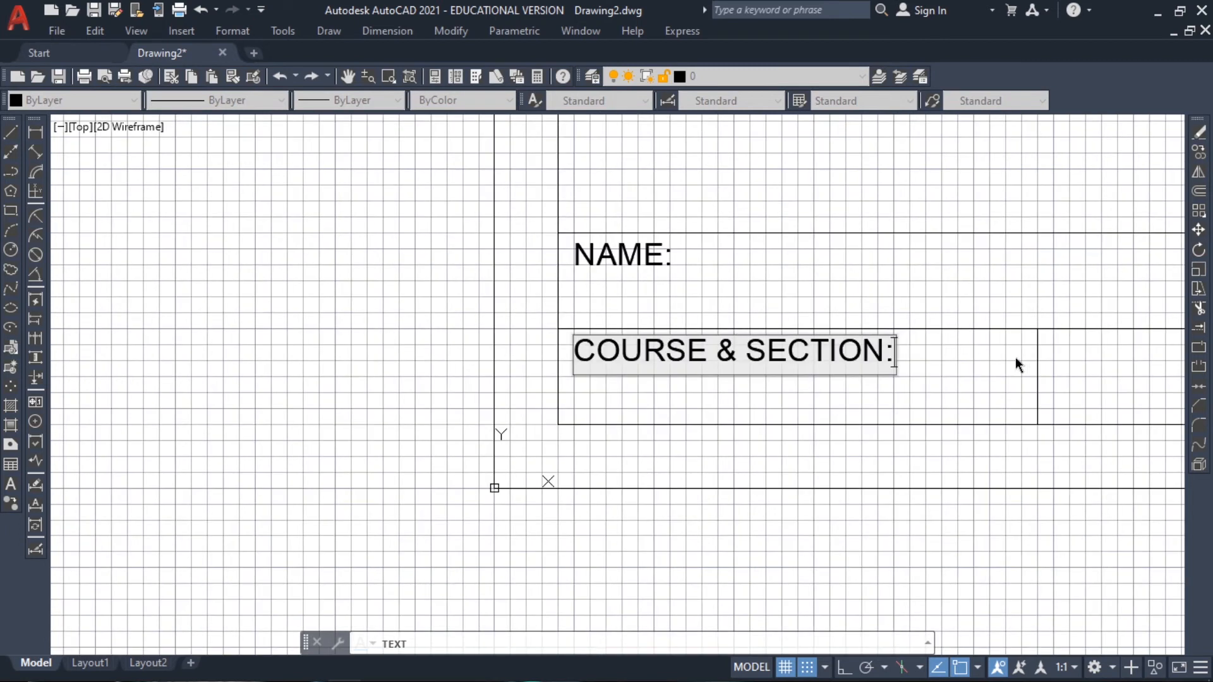
pyautogui.click(1056, 359)
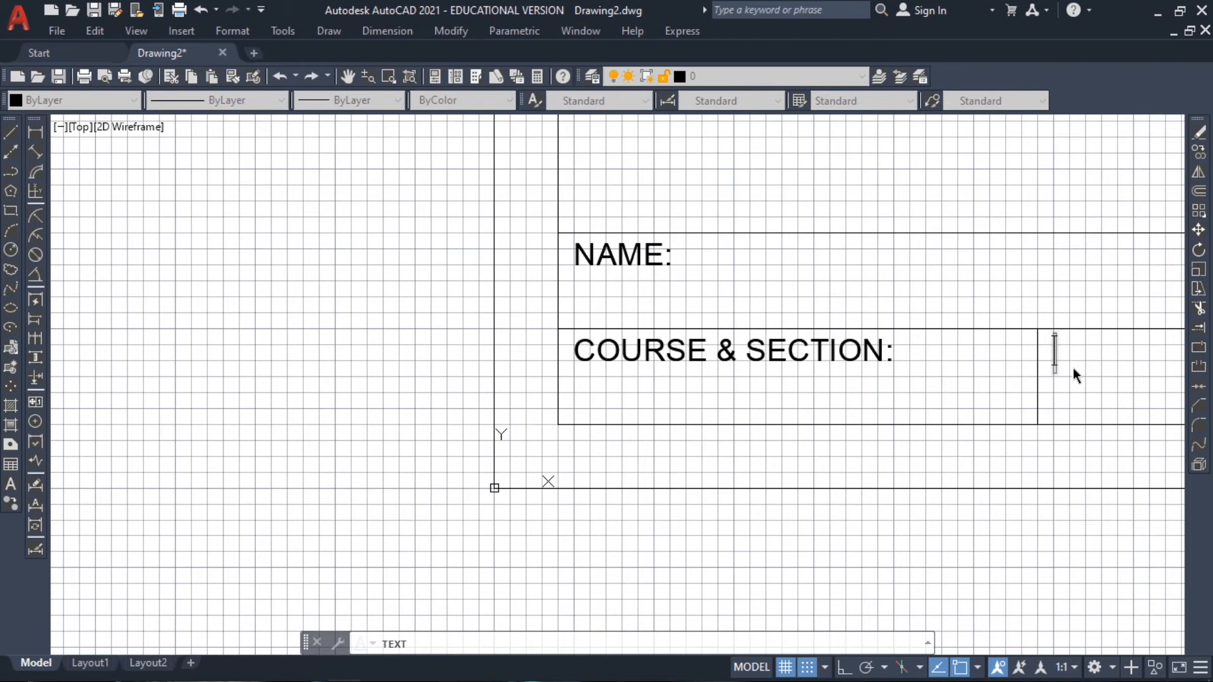
pyautogui.write('STU')
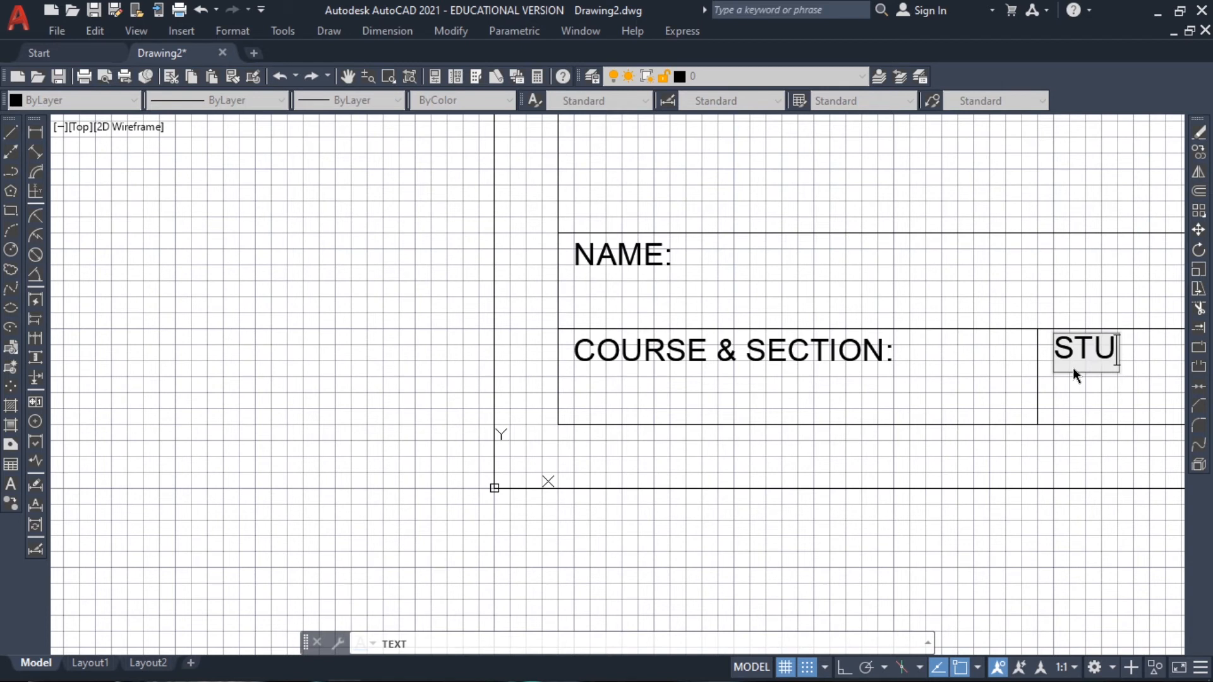
pyautogui.write('DENT')
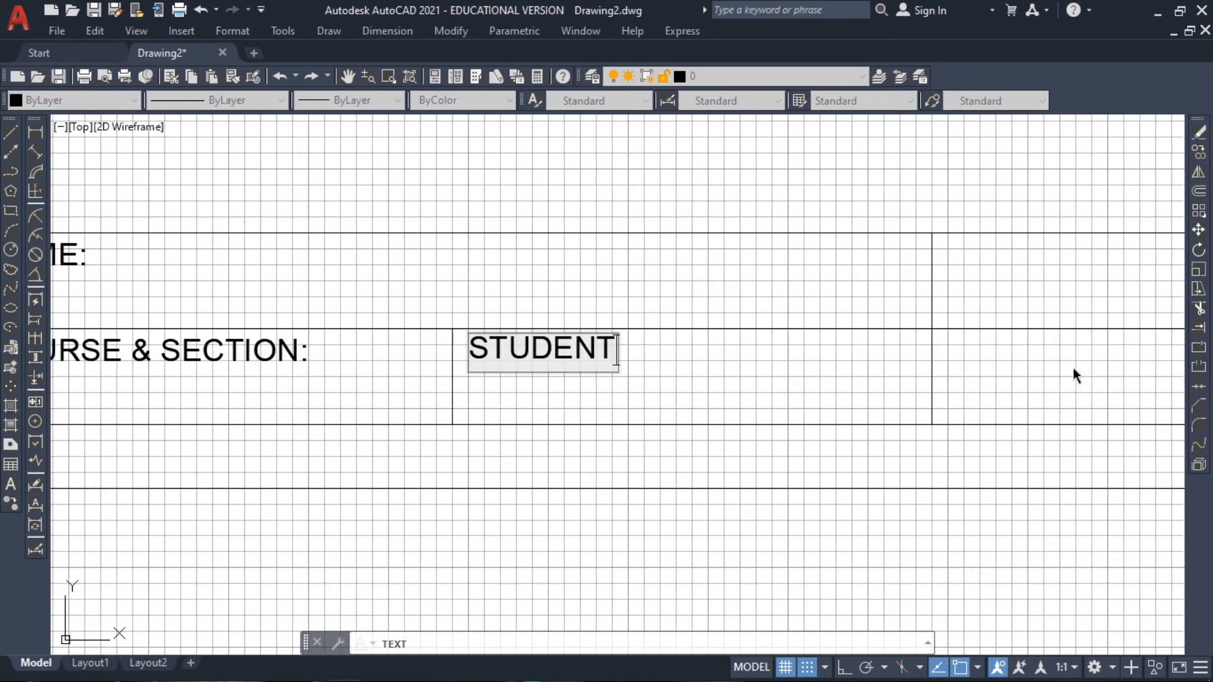
pyautogui.write(' ID')
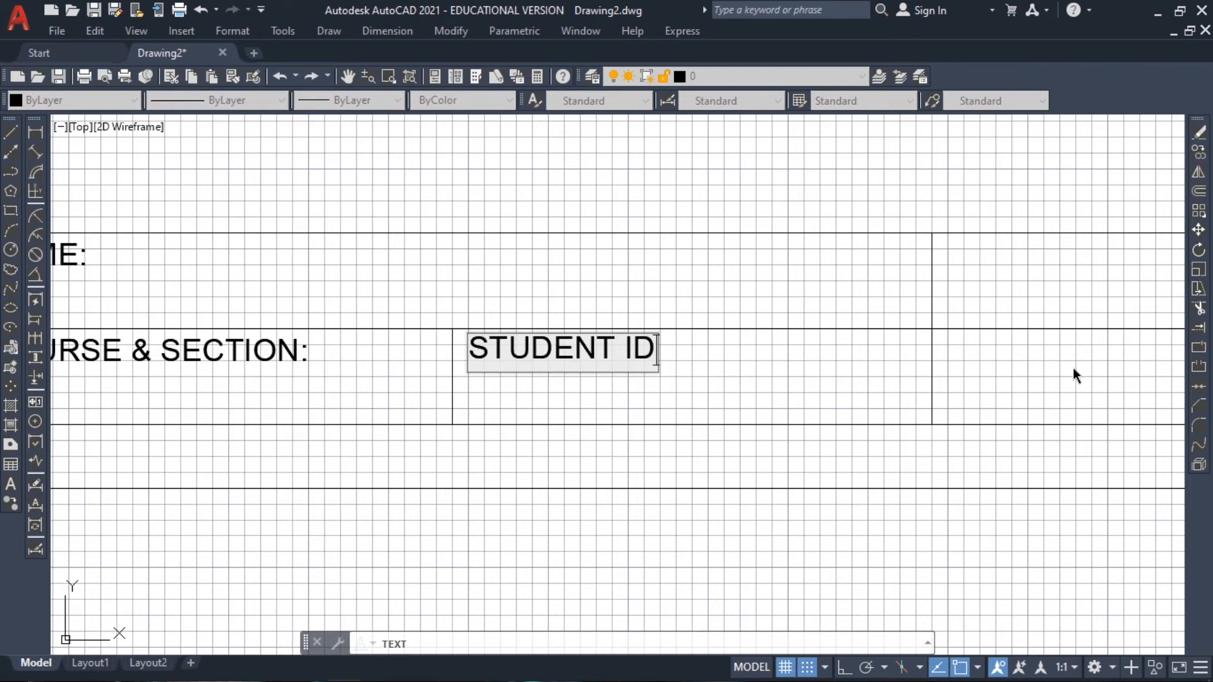
pyautogui.write(' NO')
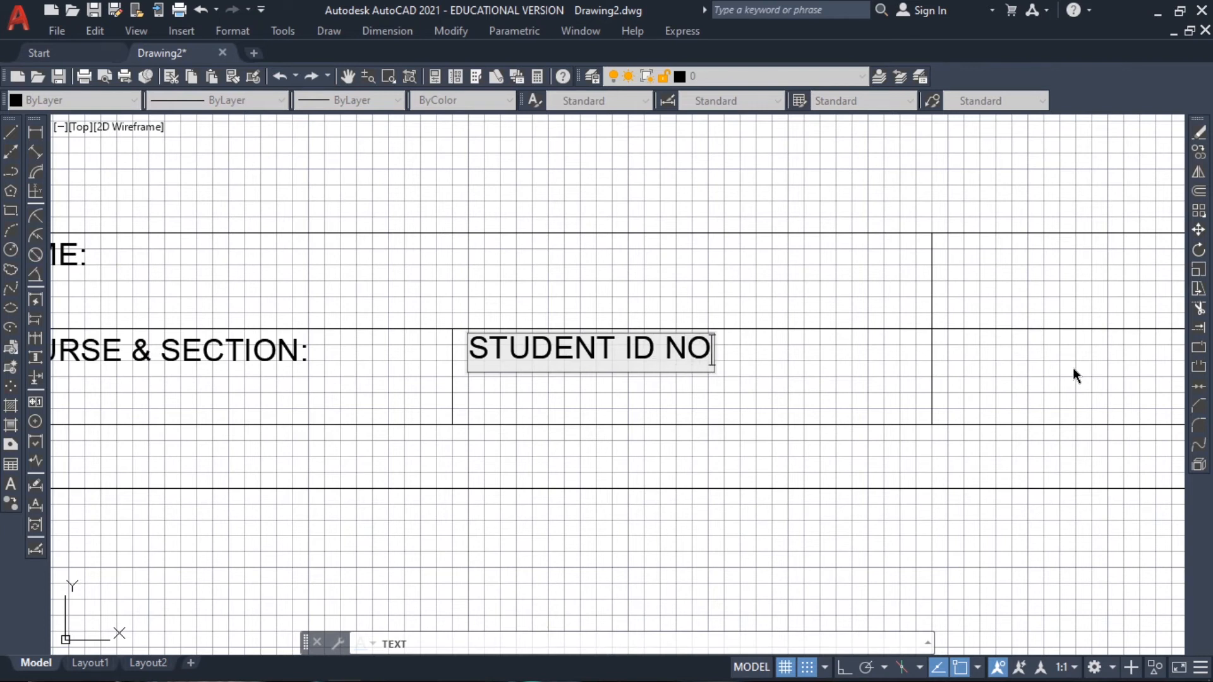
pyautogui.write('.')
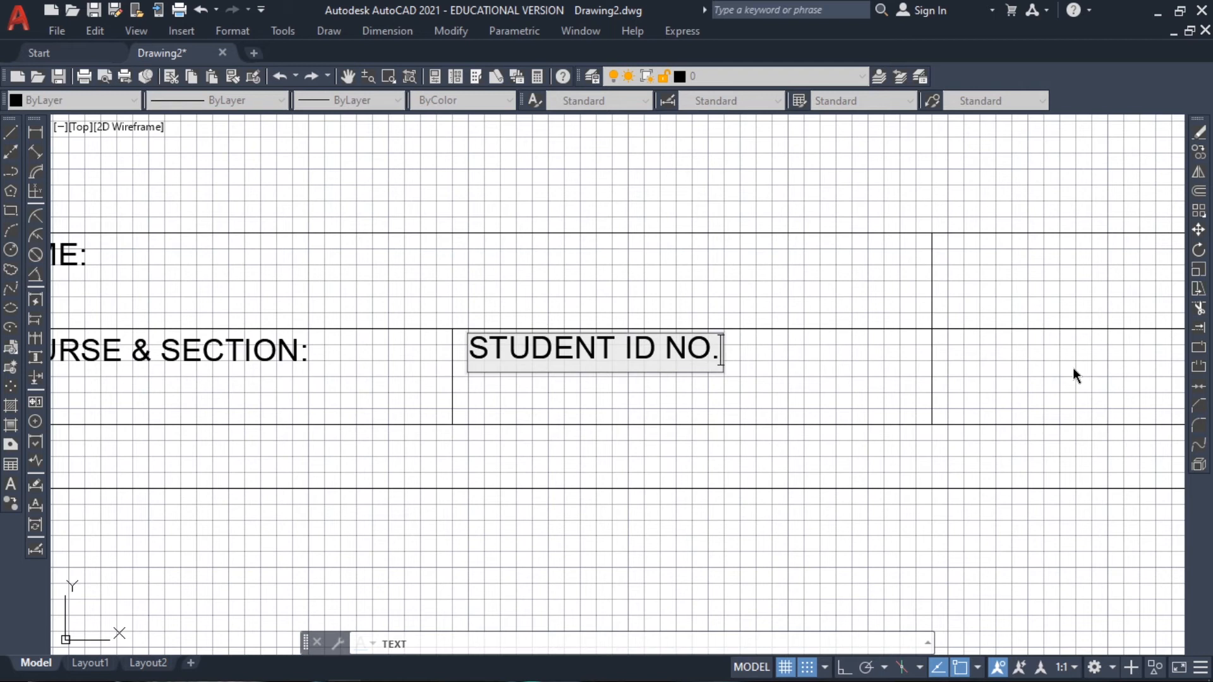
pyautogui.write(':')
pyautogui.click(631, 350)
pyautogui.write('.D')
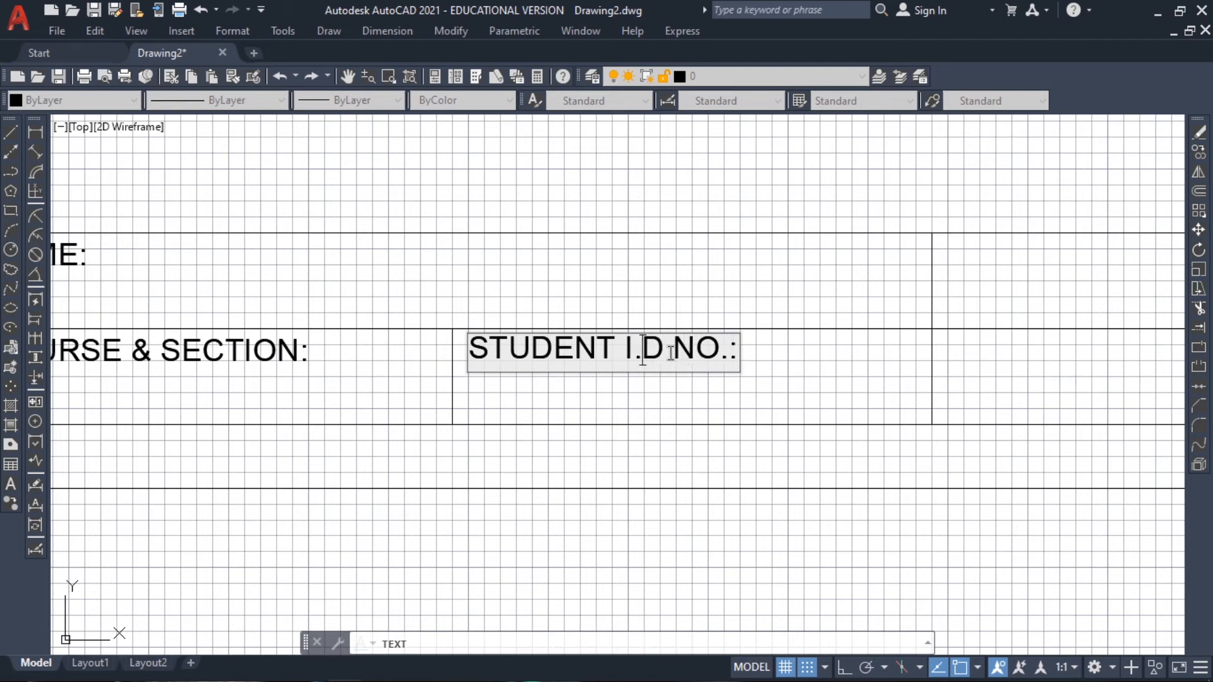
pyautogui.write('.')
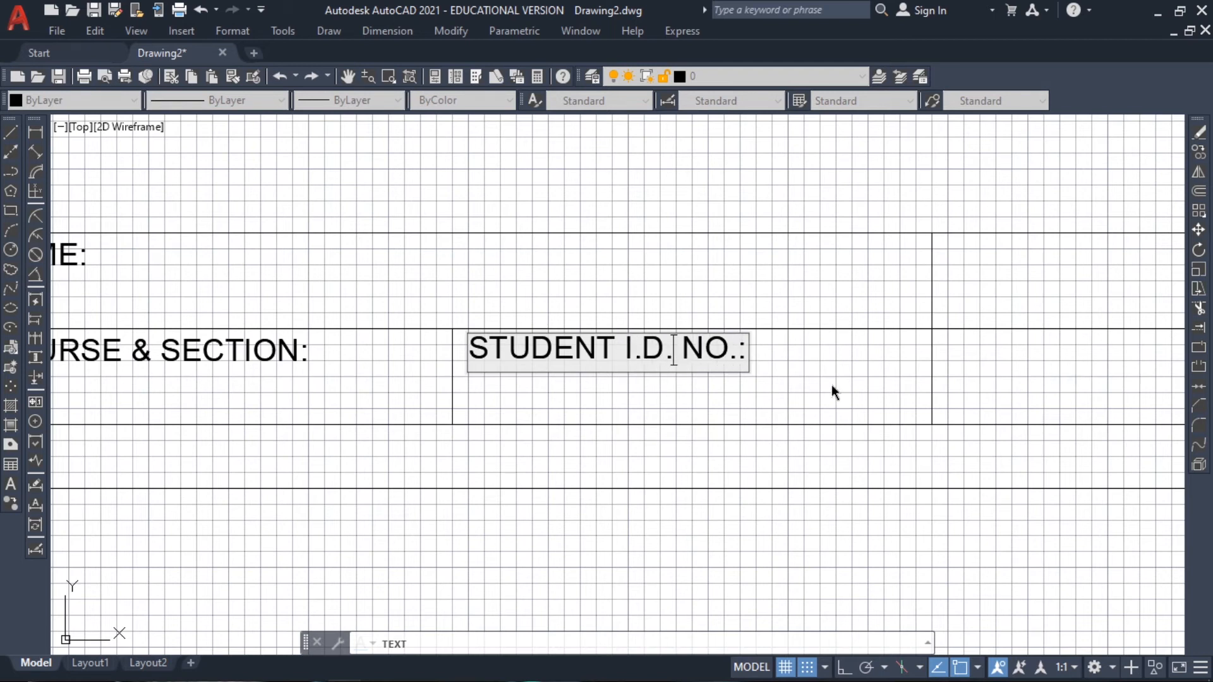
# Add the text "INSTRUCTOR:" in the cell right of "STUDENT I.D. NO.:" and "SUBJECT:" in the cell above it
pyautogui.click(965, 354)
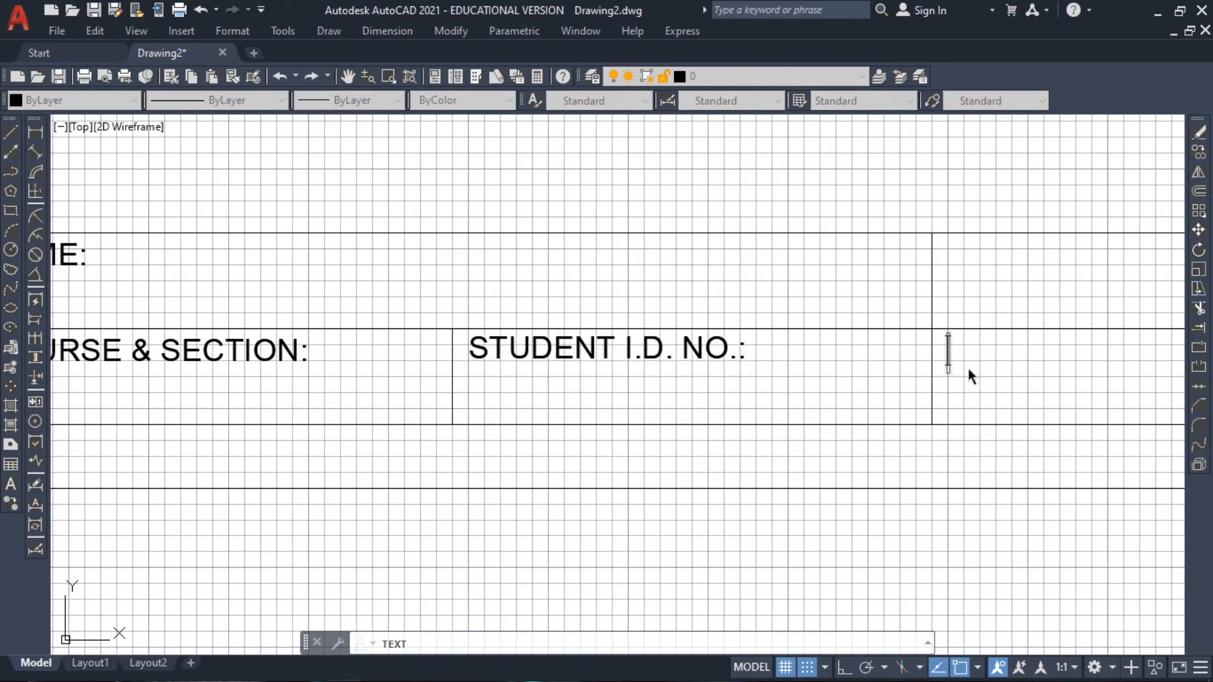
pyautogui.write('INSTRU')
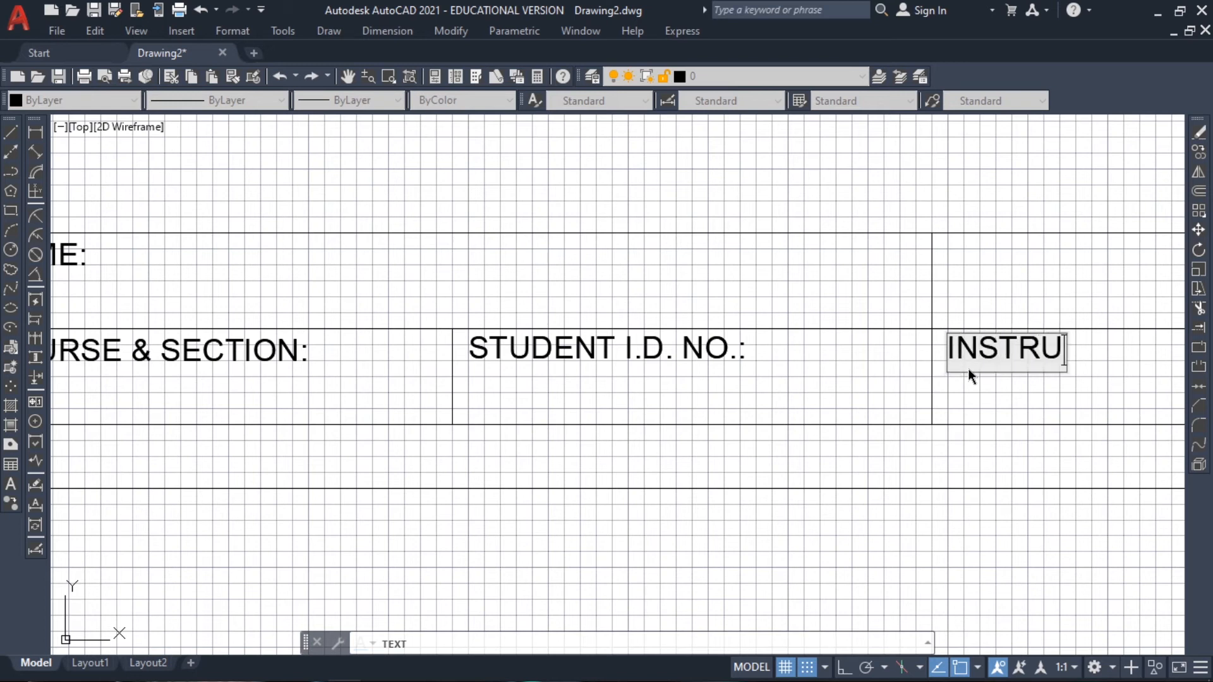
pyautogui.write('CTOR:')
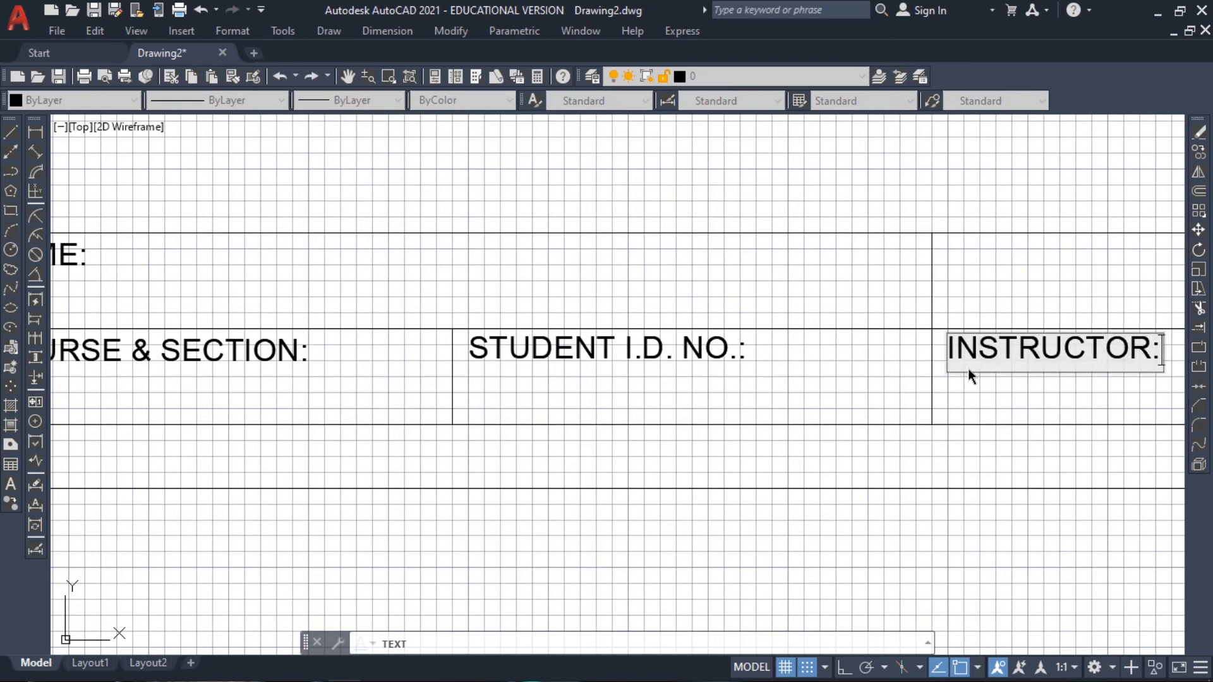
pyautogui.click(951, 265)
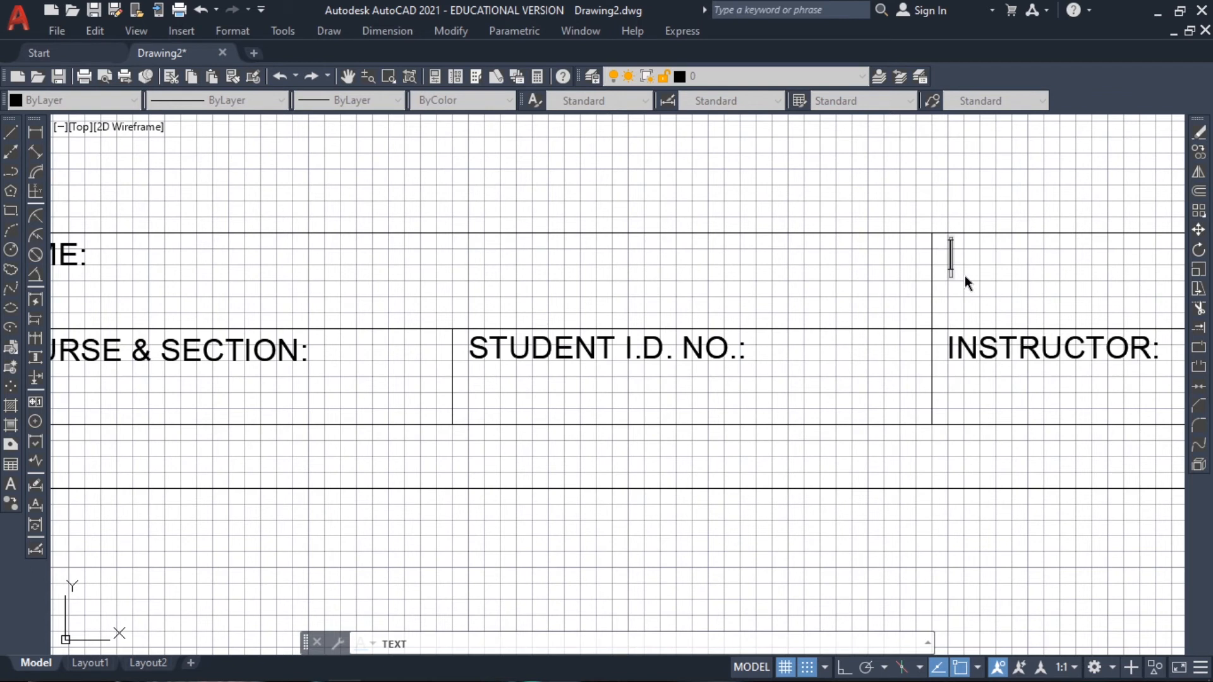
pyautogui.write('SU')
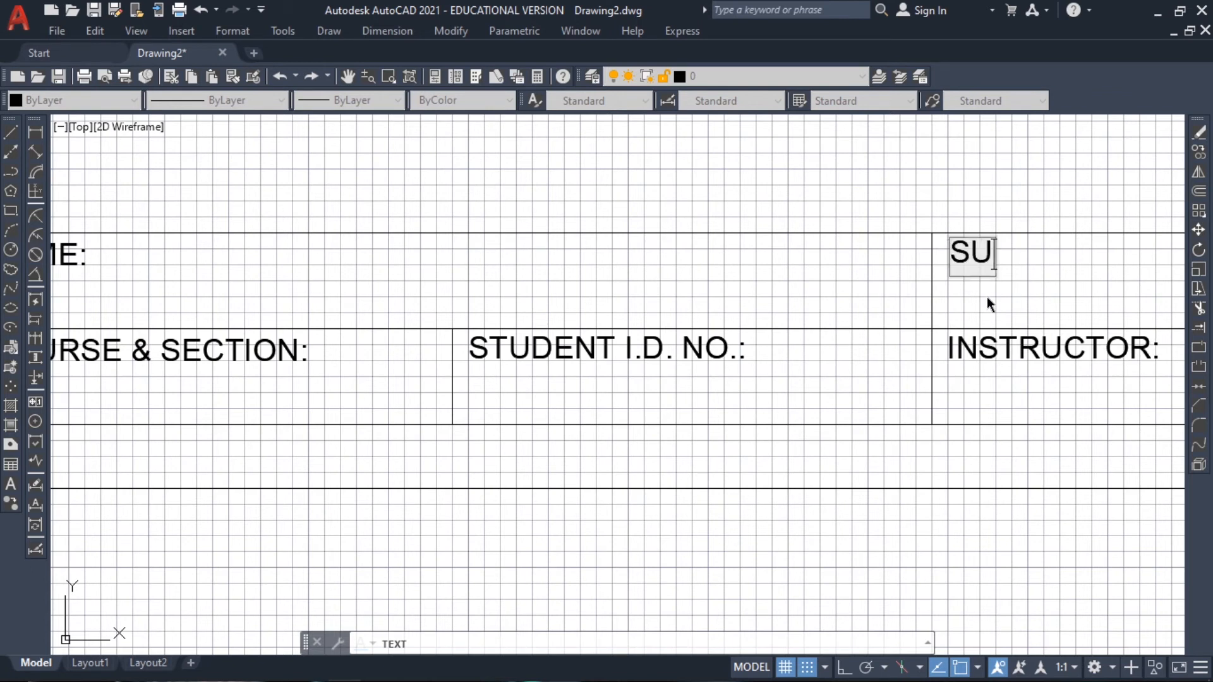
pyautogui.write('BJECT:')
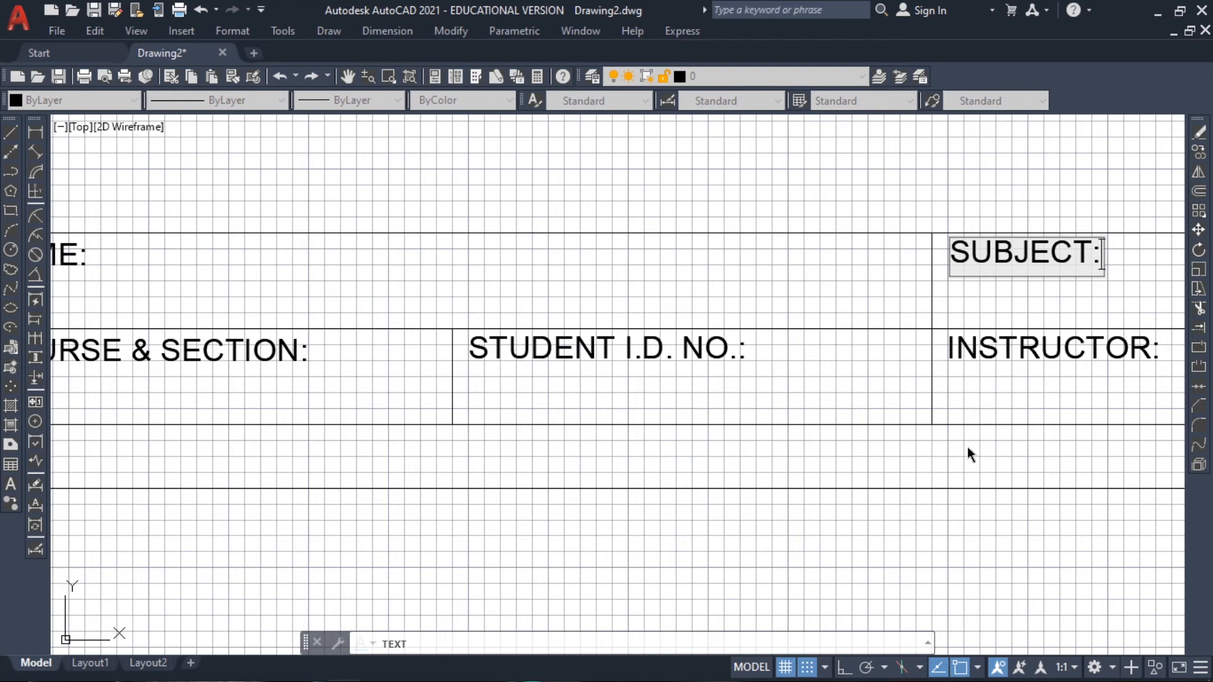
# Add the text "SCHED:" in the title block's upper-right cell and "PLATE:" in the lower-right cell, then finish the text command
pyautogui.scroll(-2, 970, 444)
pyautogui.moveTo(1051, 438); pyautogui.dragTo(519, 414, button='middle')
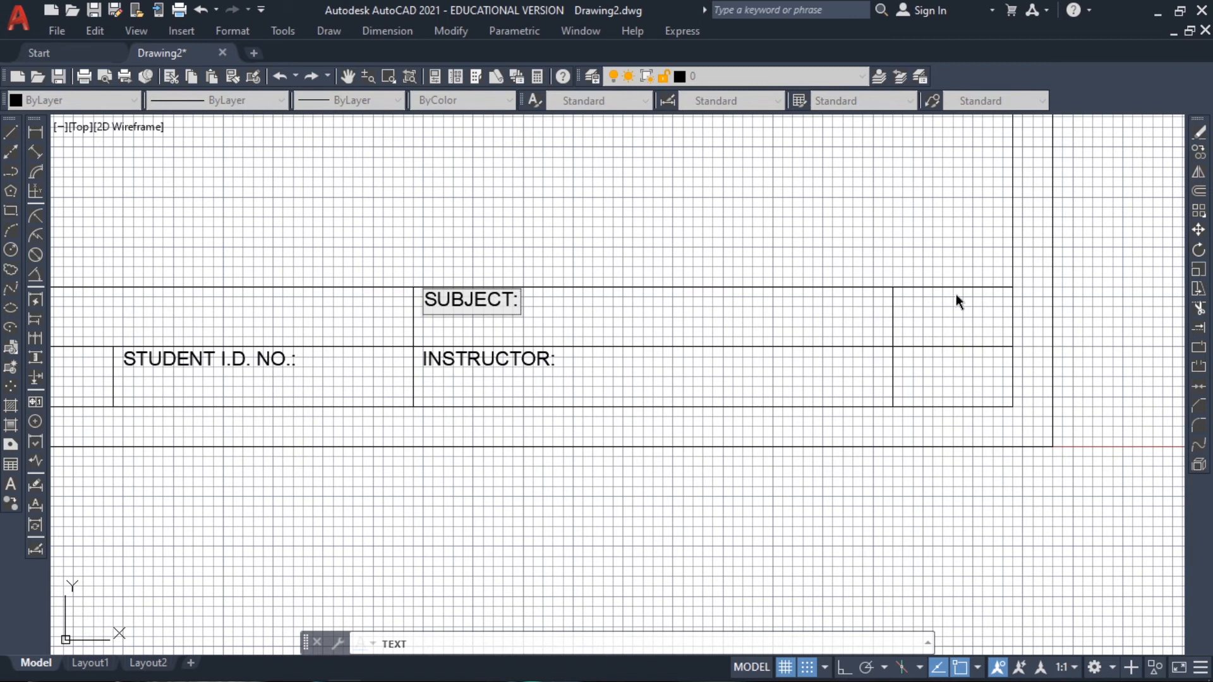
pyautogui.scroll(2, 956, 301)
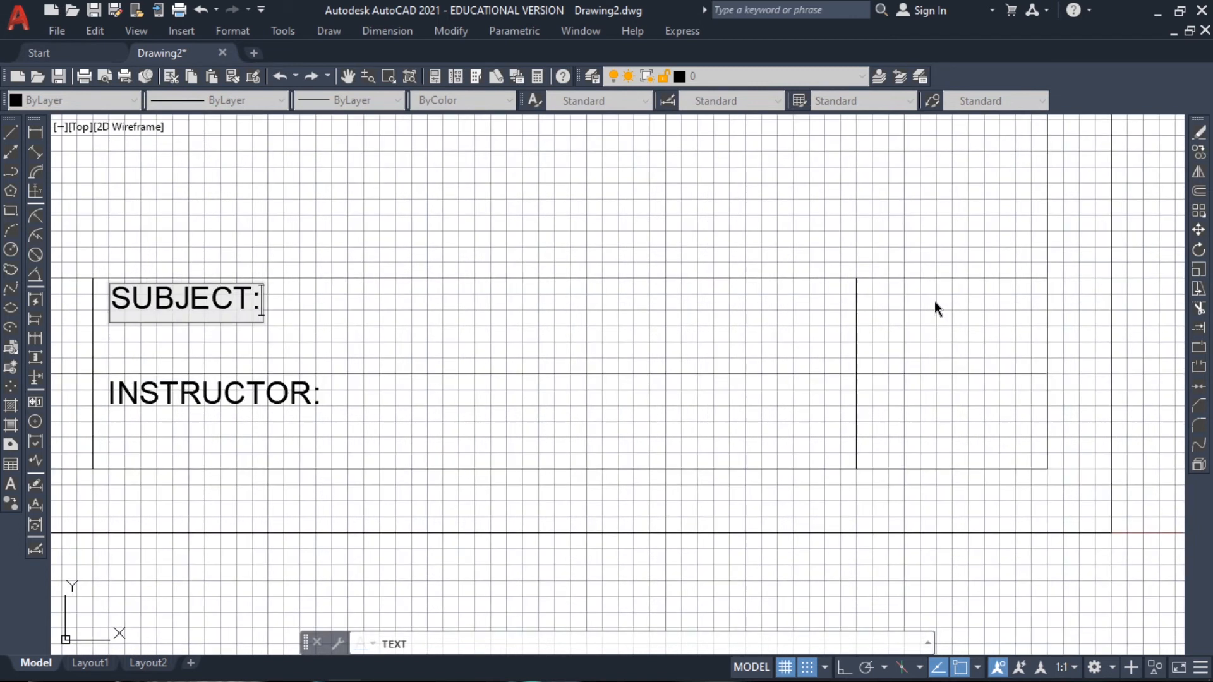
pyautogui.click(871, 309)
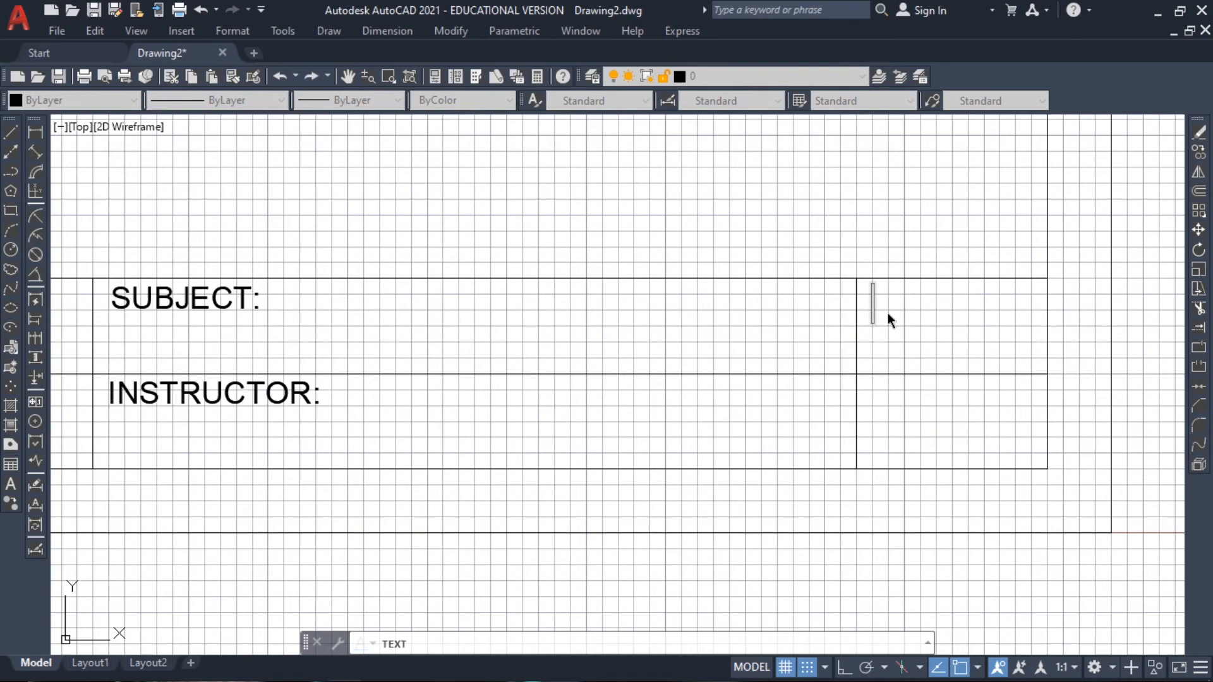
pyautogui.write('SCHED:')
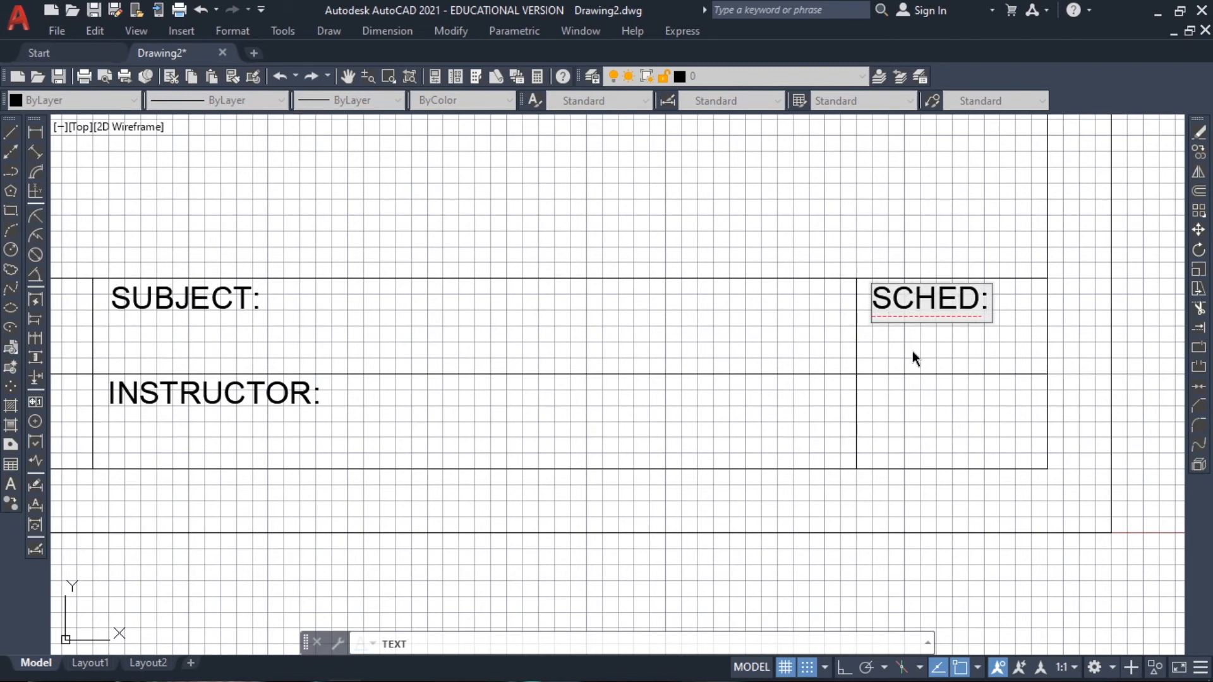
pyautogui.click(874, 408)
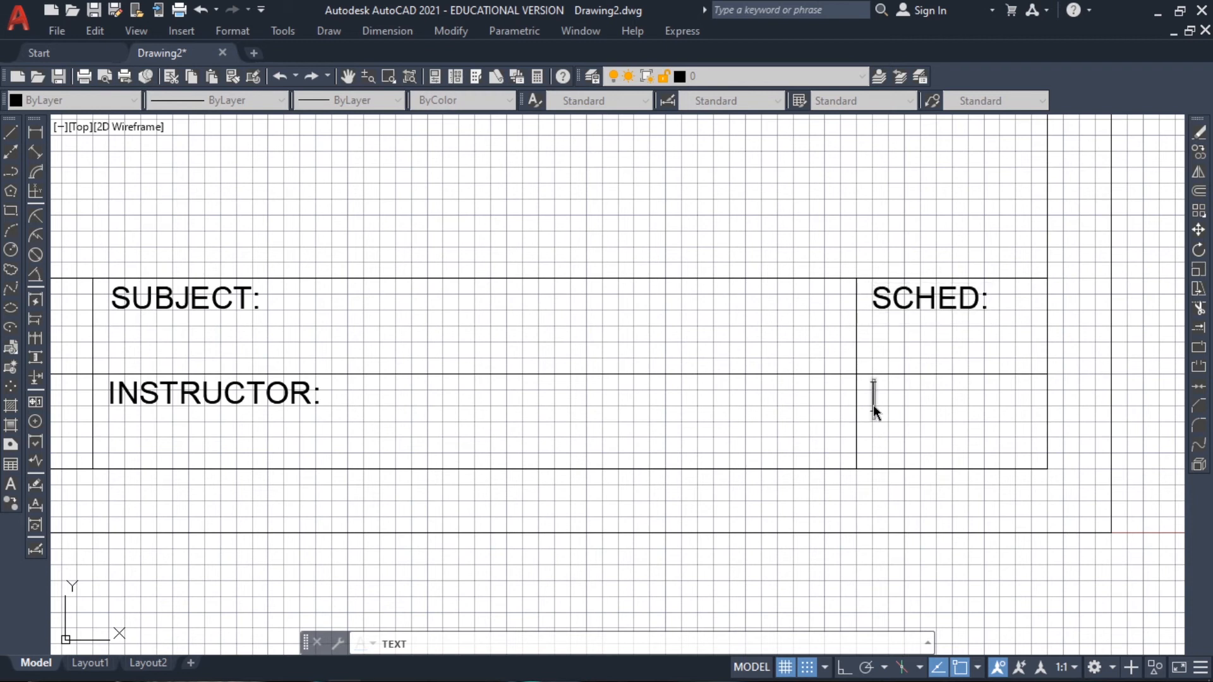
pyautogui.write('PLATE:')
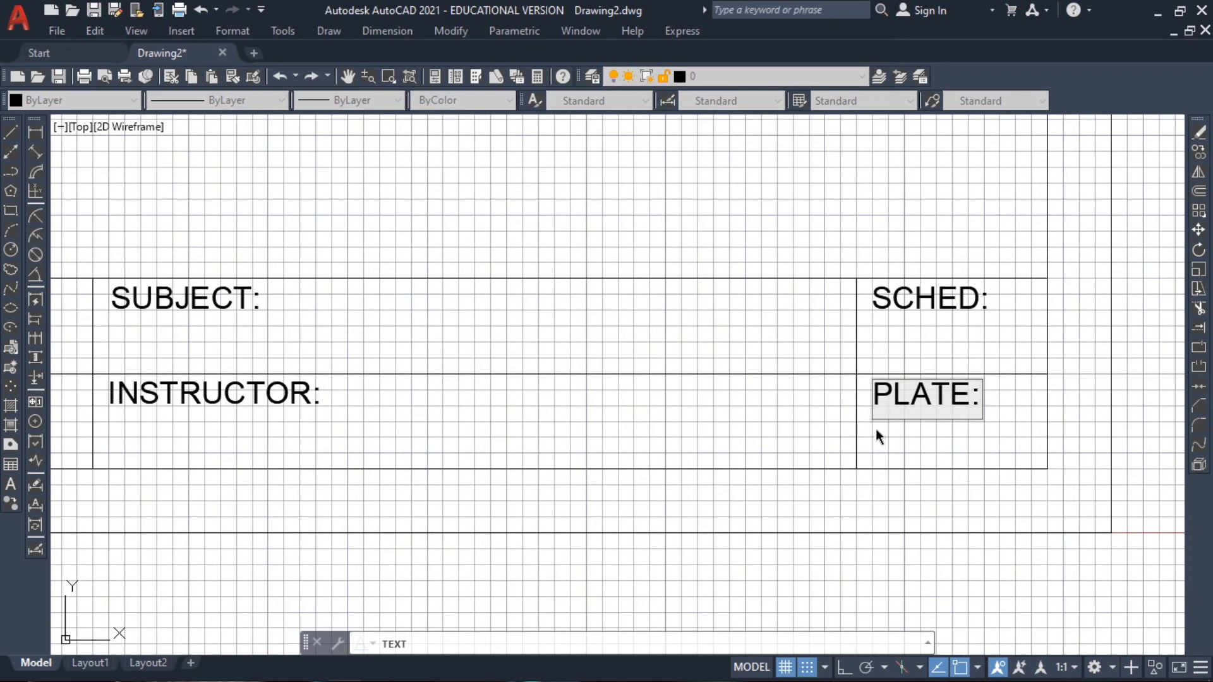
pyautogui.press('Return')
pyautogui.press('Return')
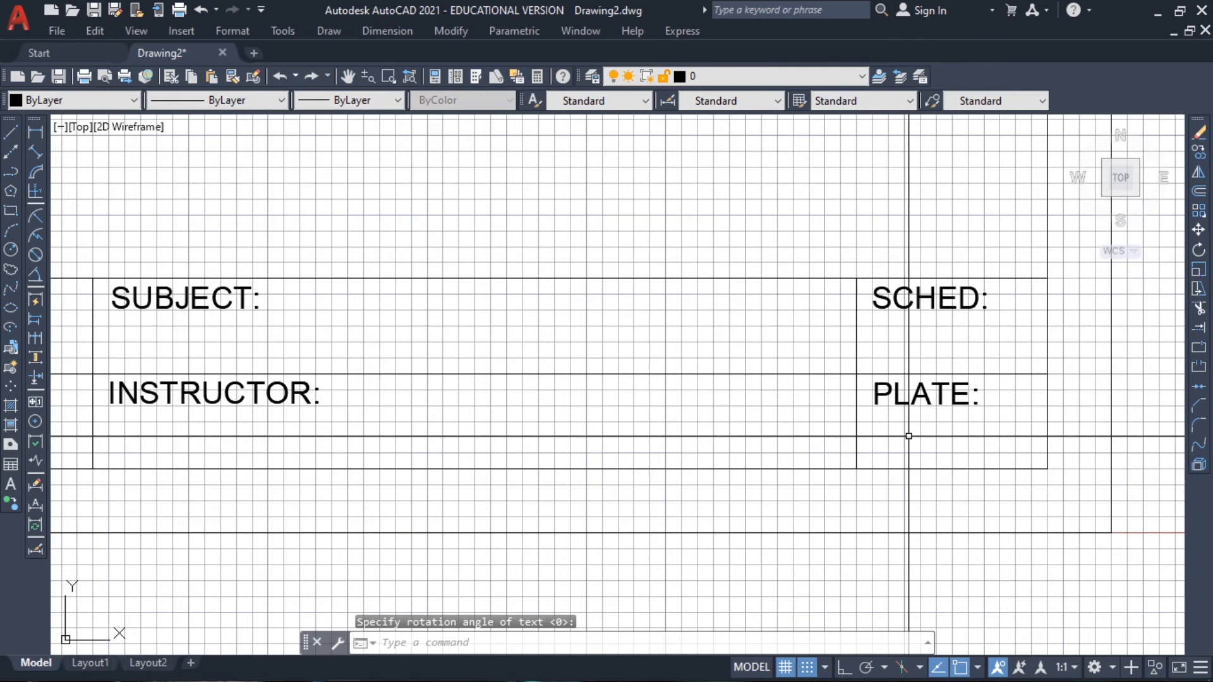
pyautogui.press('Return')
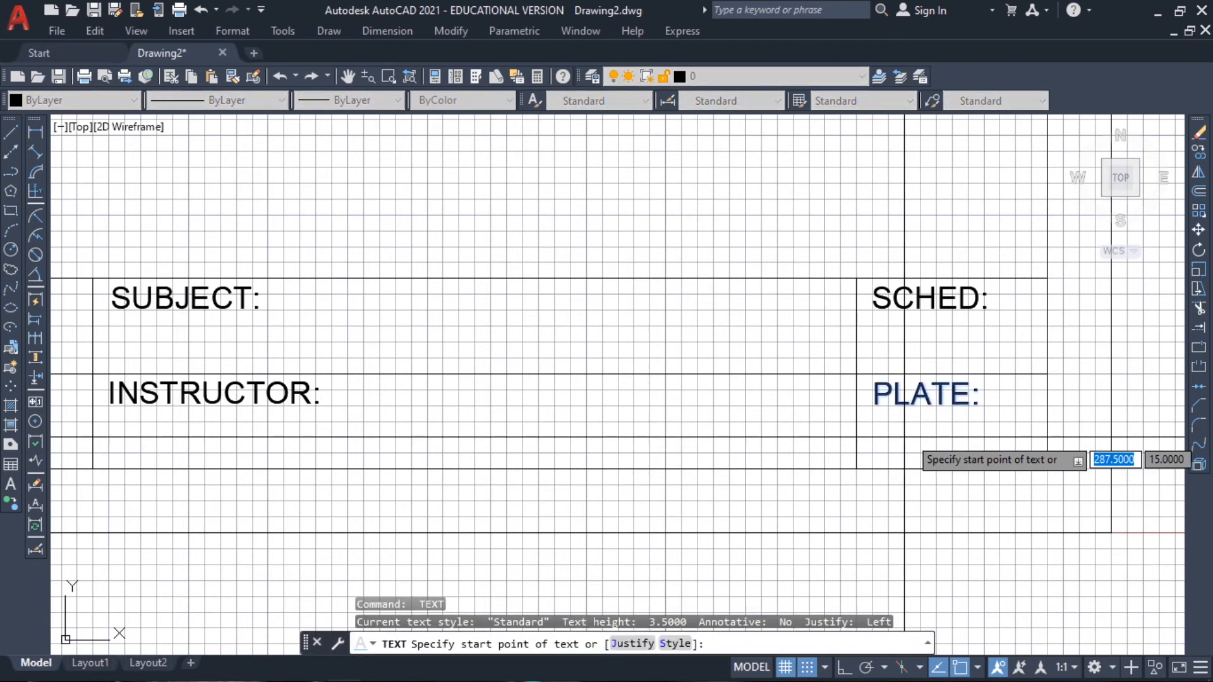
pyautogui.press('Escape')
pyautogui.press('Escape')
# Add single-line text with height 5 and rotation 0: "M" under "SCHED:" and "P-1" under "PLATE:"
pyautogui.write('TEXT')
pyautogui.press('Return')
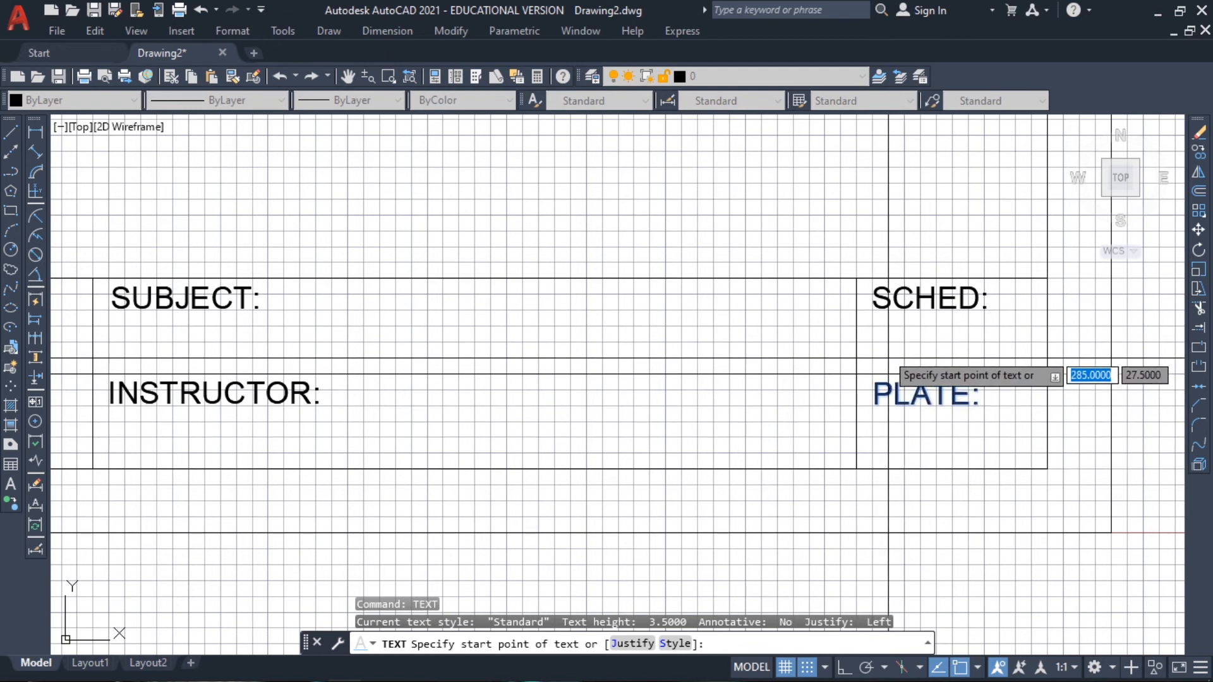
pyautogui.click(936, 369)
pyautogui.write('5')
pyautogui.press('Return')
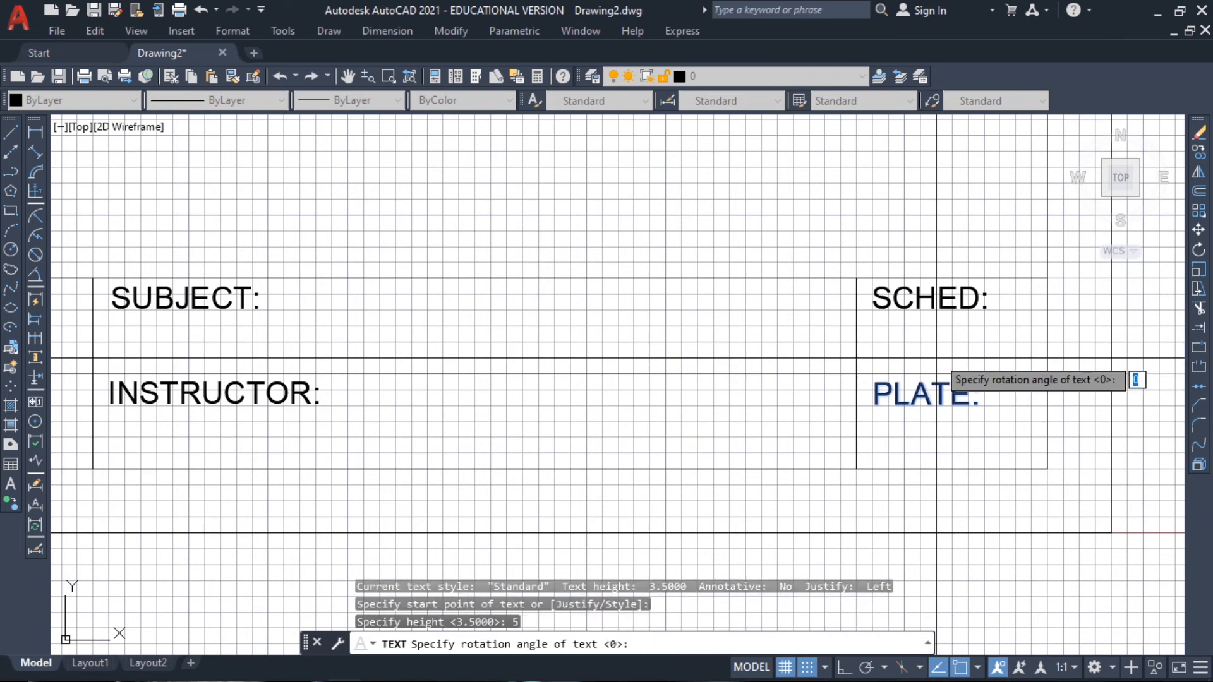
pyautogui.press('Return')
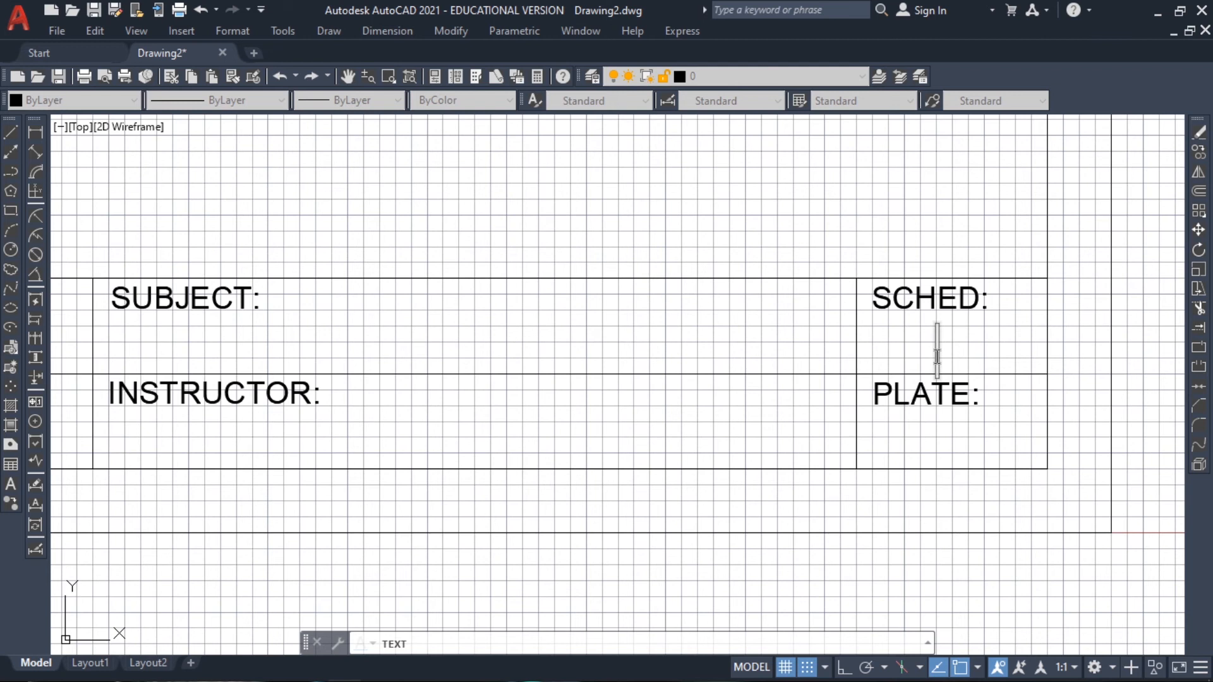
pyautogui.write('M')
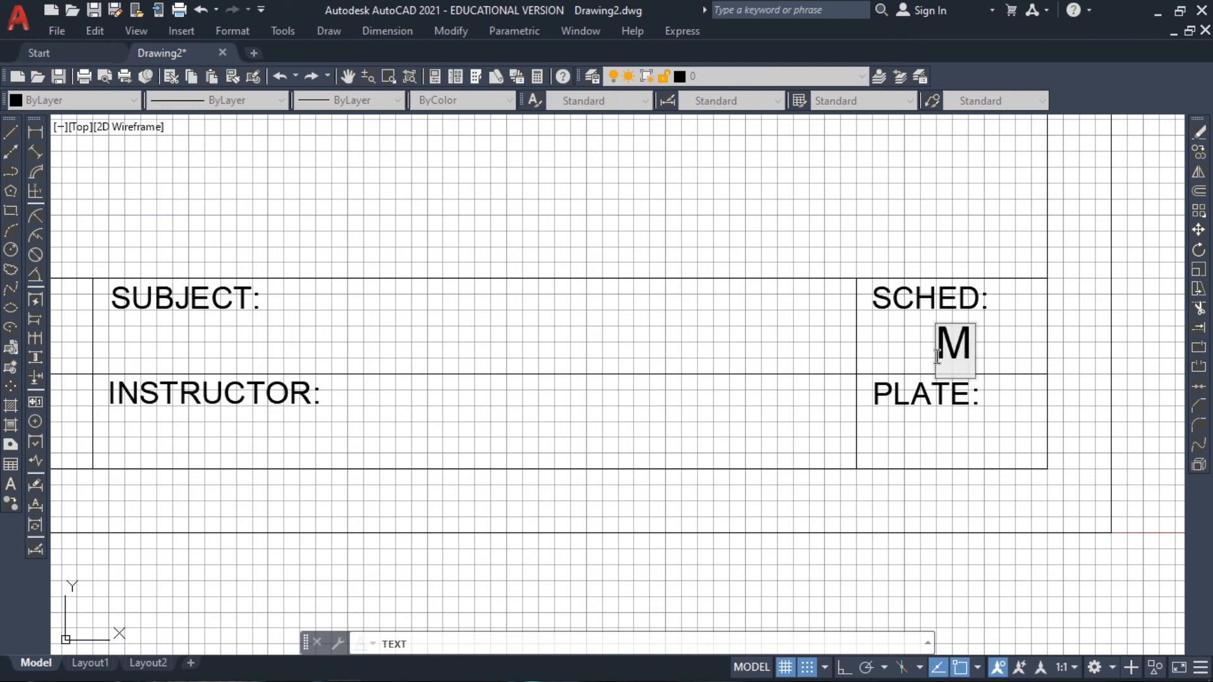
pyautogui.click(935, 442)
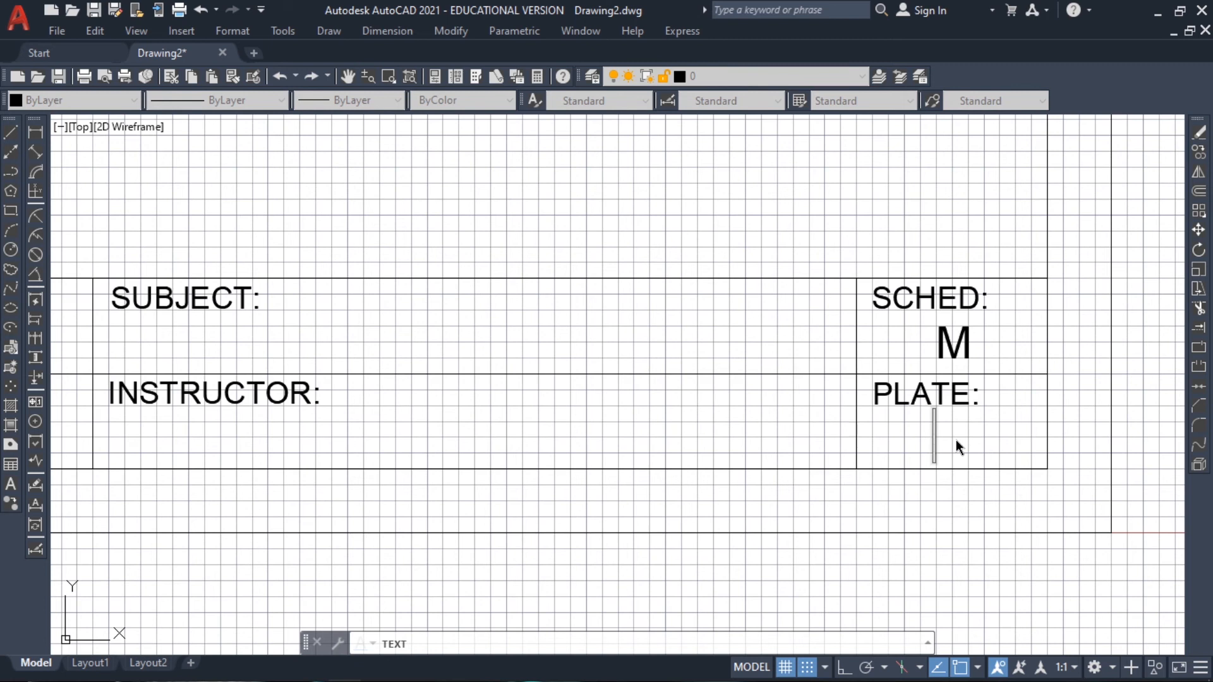
pyautogui.write('P-1')
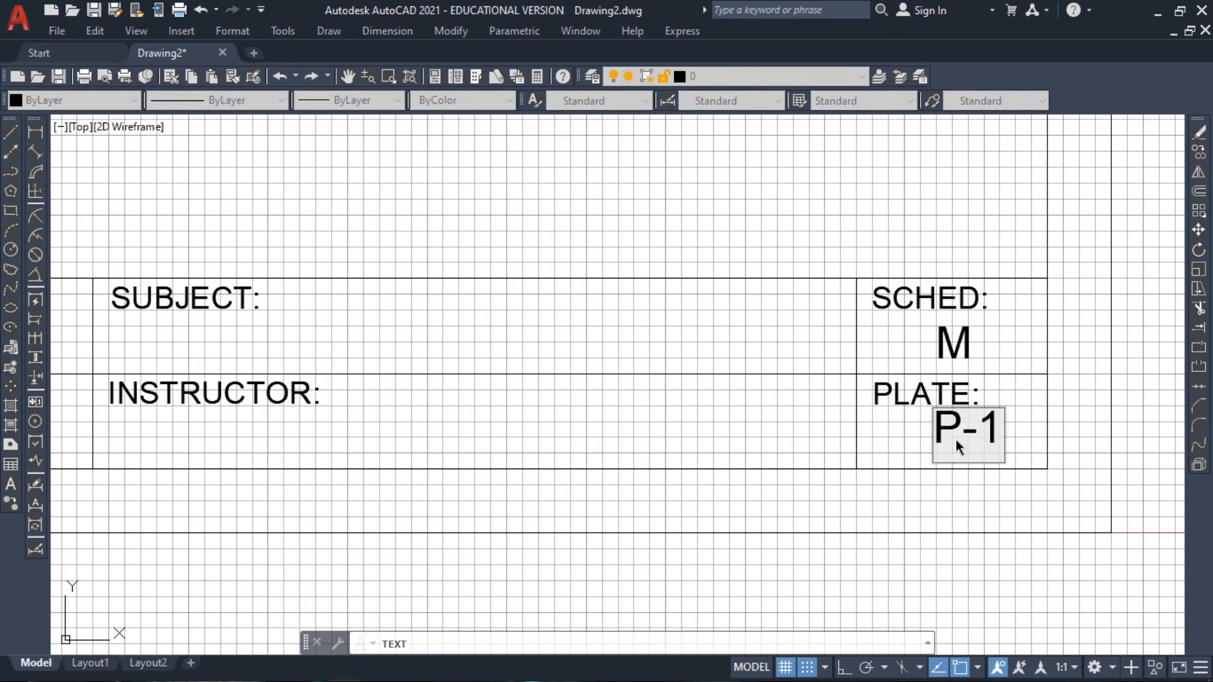
# Fill in the instructor's name under "INSTRUCTOR:" and add the text "EDRAW 2" under "SUBJECT:"
pyautogui.click(138, 449)
pyautogui.write('ENGR. A.')
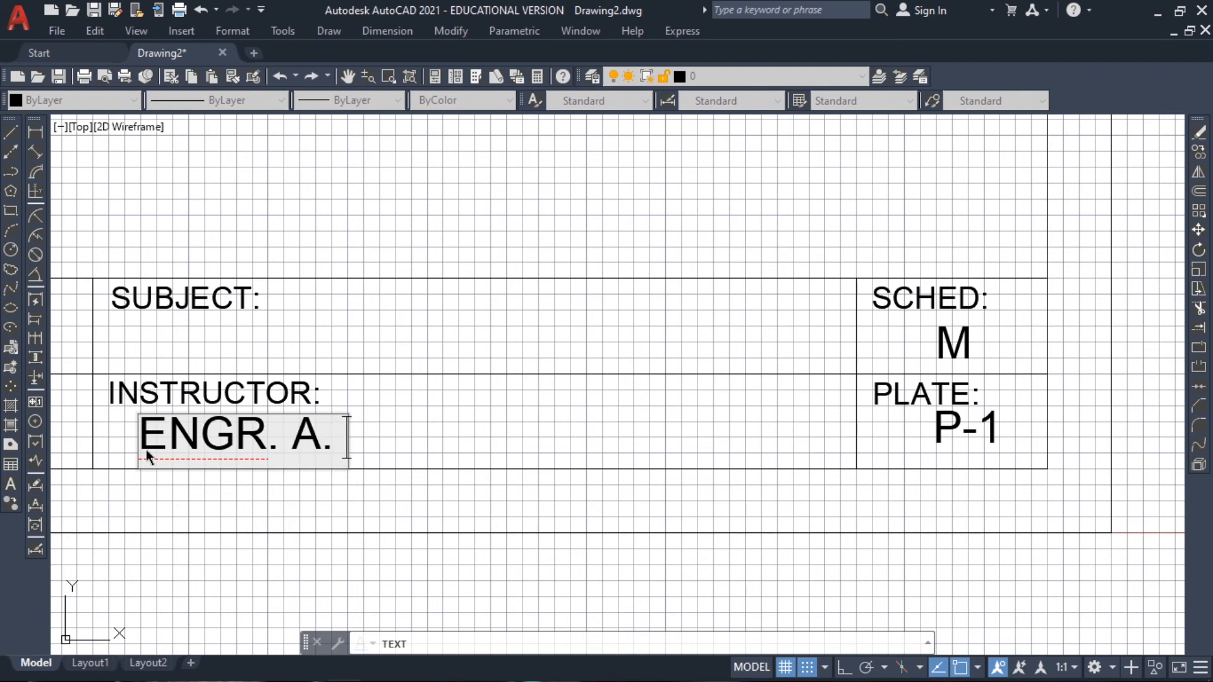
pyautogui.write(' UMAHAG')
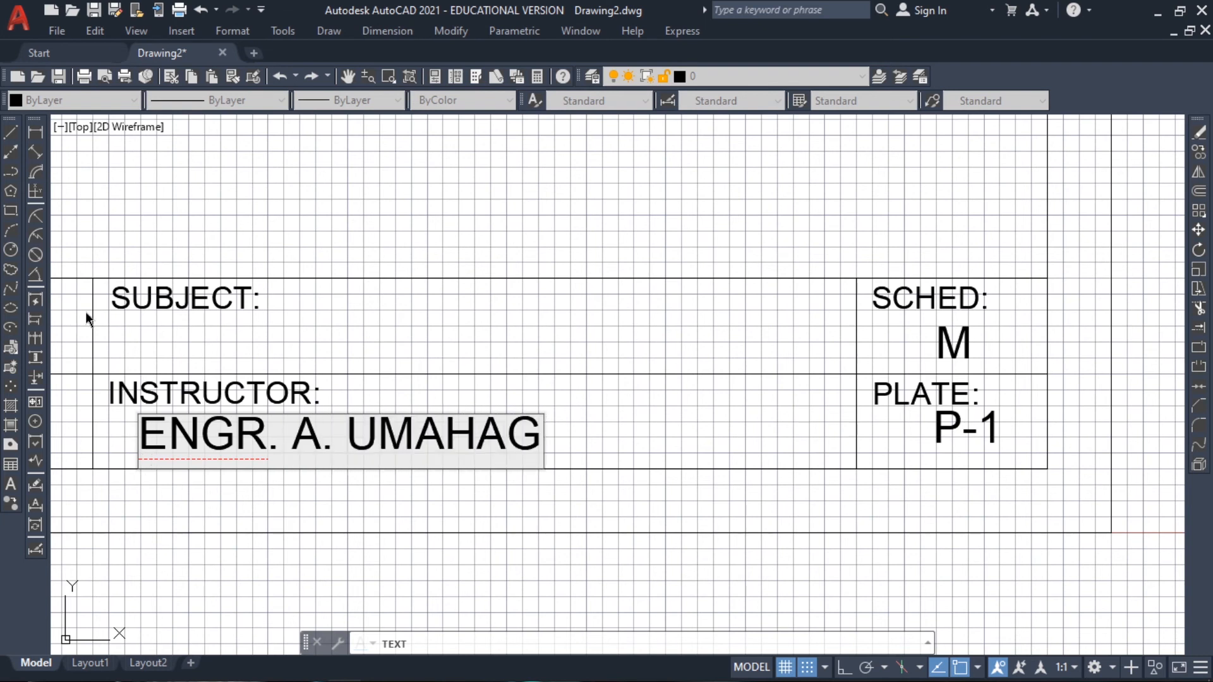
pyautogui.click(140, 354)
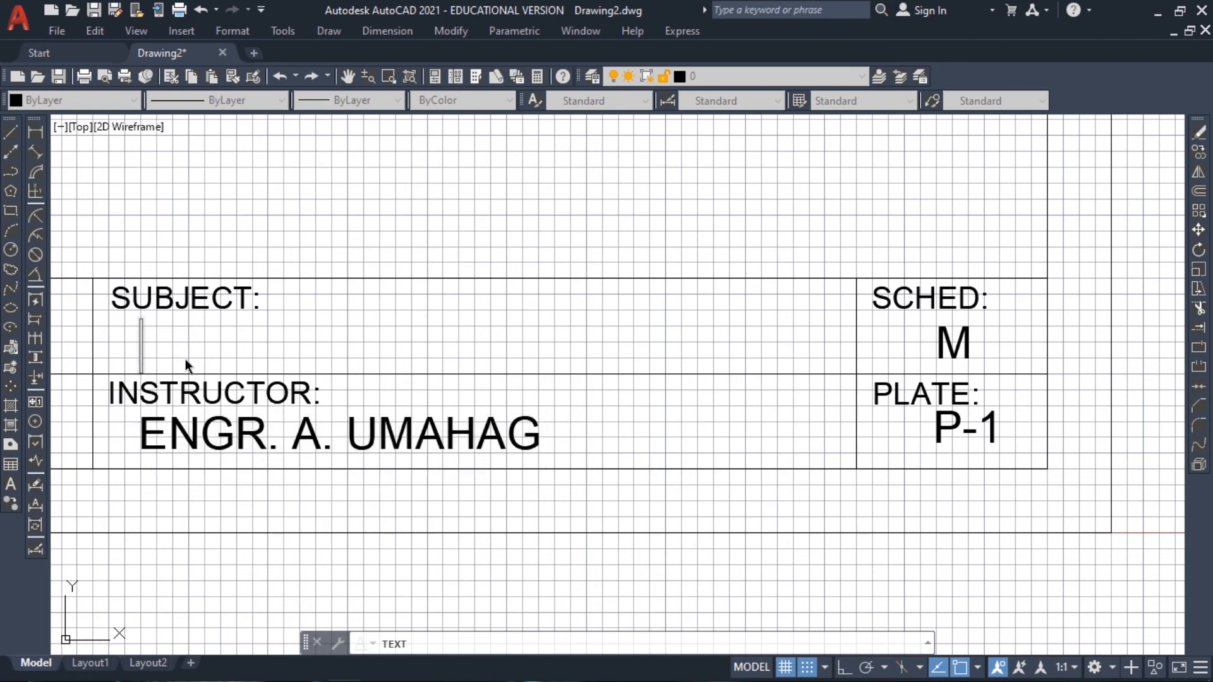
pyautogui.write('EDRA')
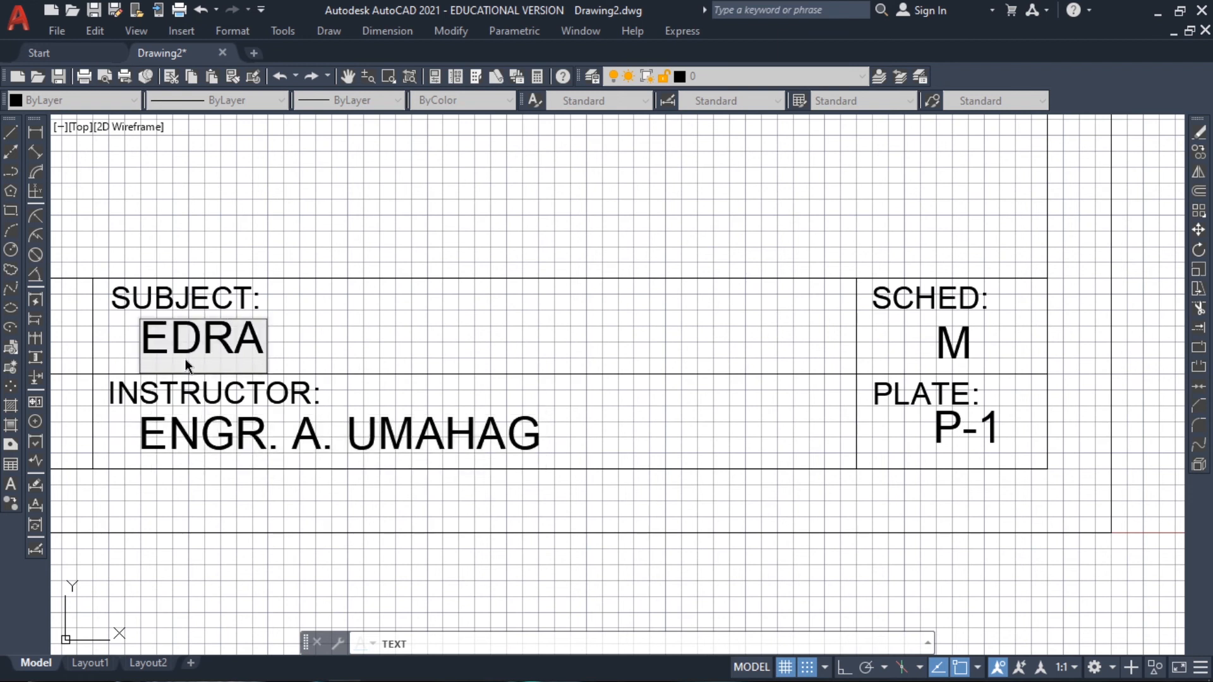
pyautogui.write('W 2')
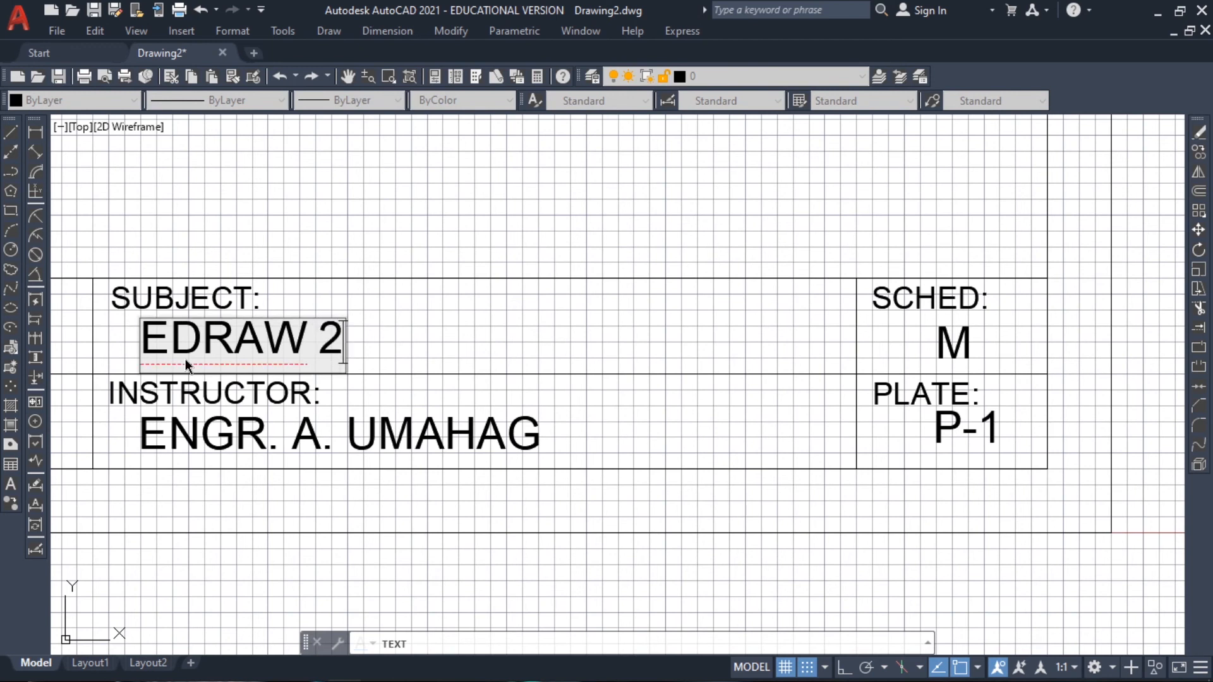
# Fill in the student's ID number under "STUDENT I.D. NO.:"
pyautogui.moveTo(350, 417); pyautogui.dragTo(960, 422, button='middle')
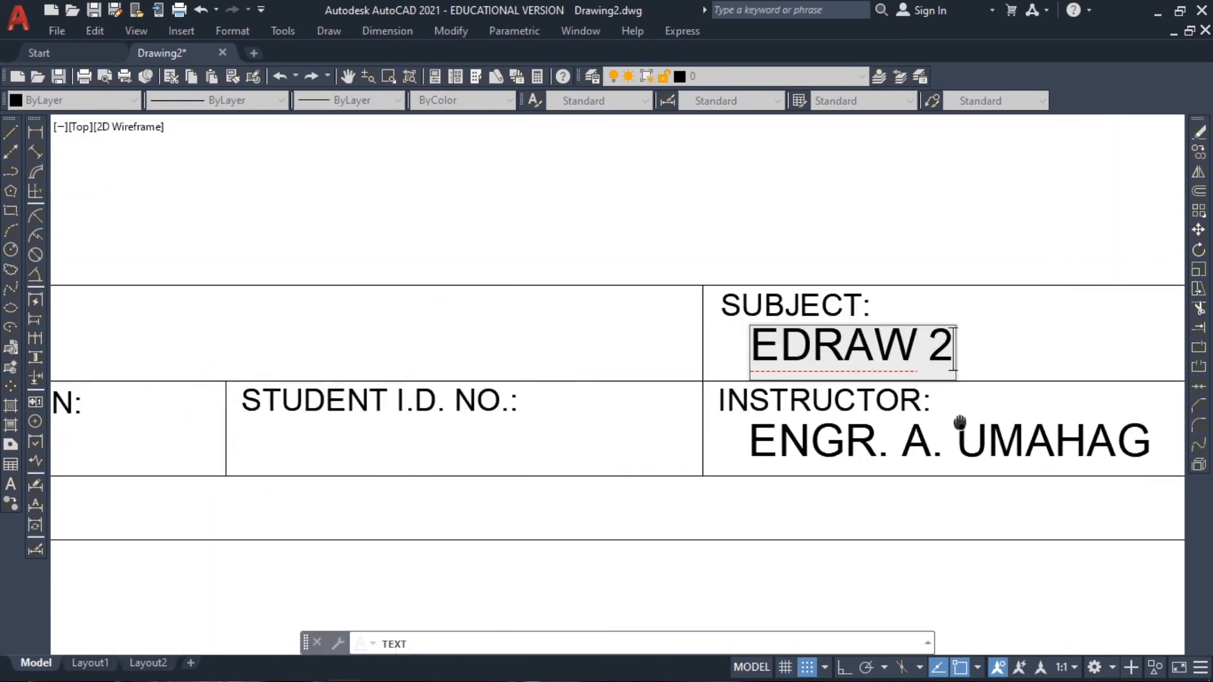
pyautogui.moveTo(390, 425); pyautogui.dragTo(590, 410, button='middle')
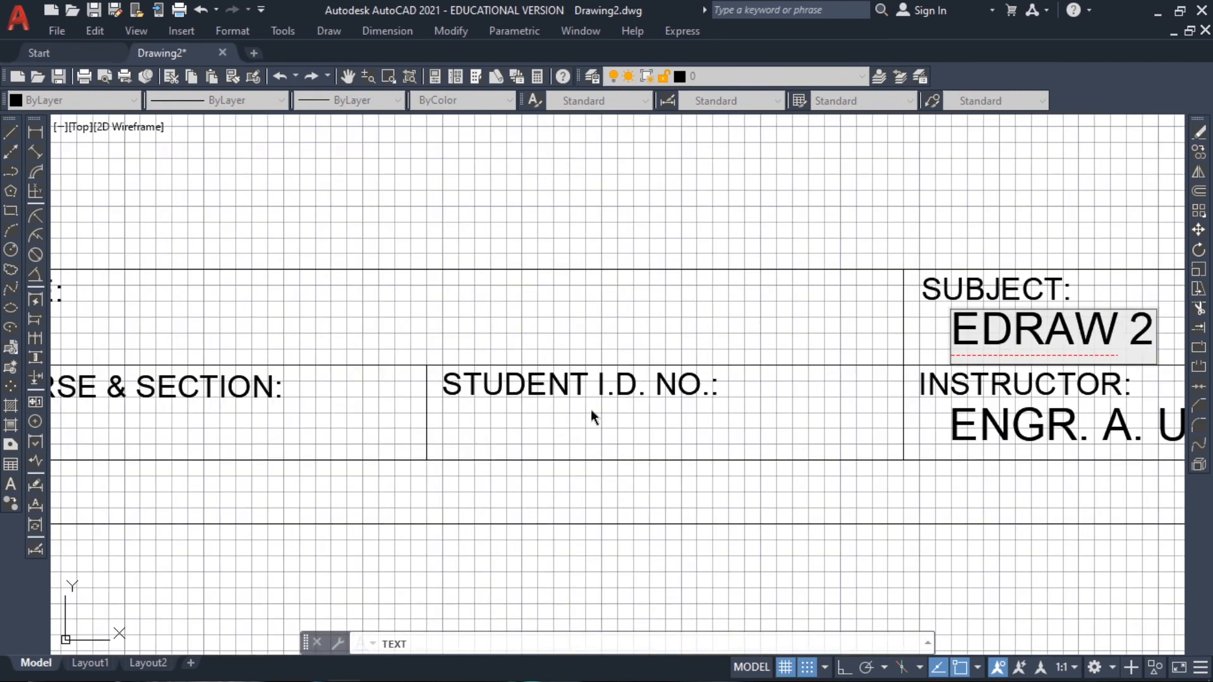
pyautogui.click(472, 441)
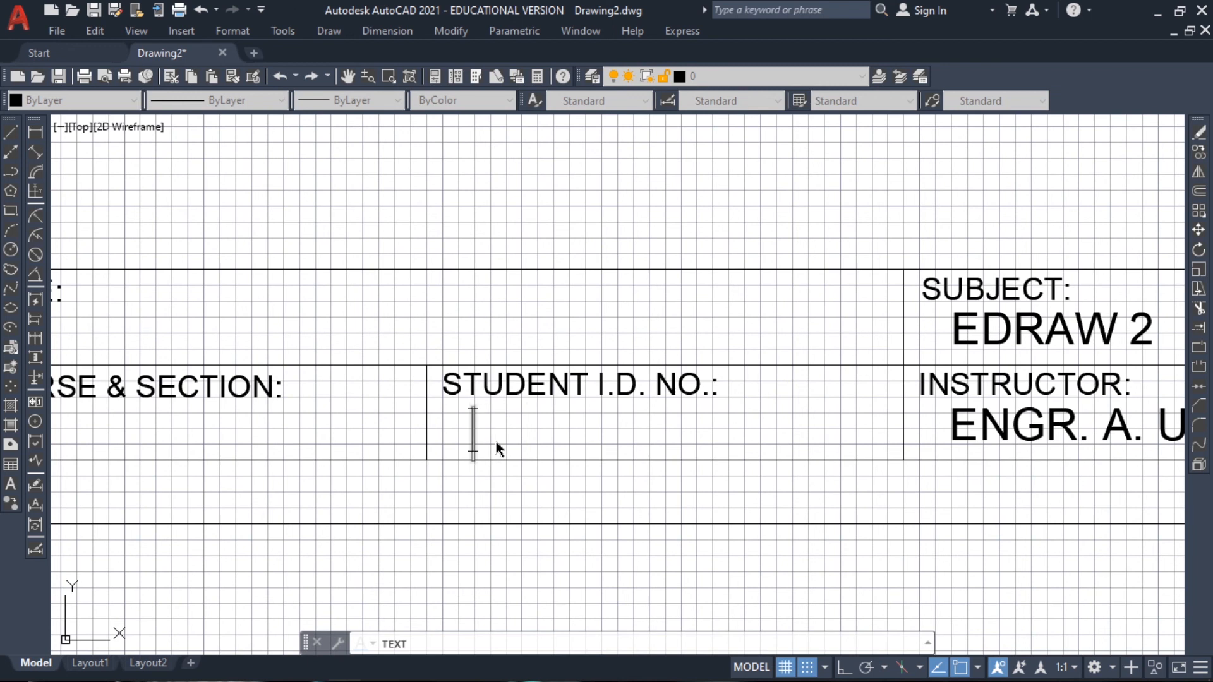
pyautogui.write('021')
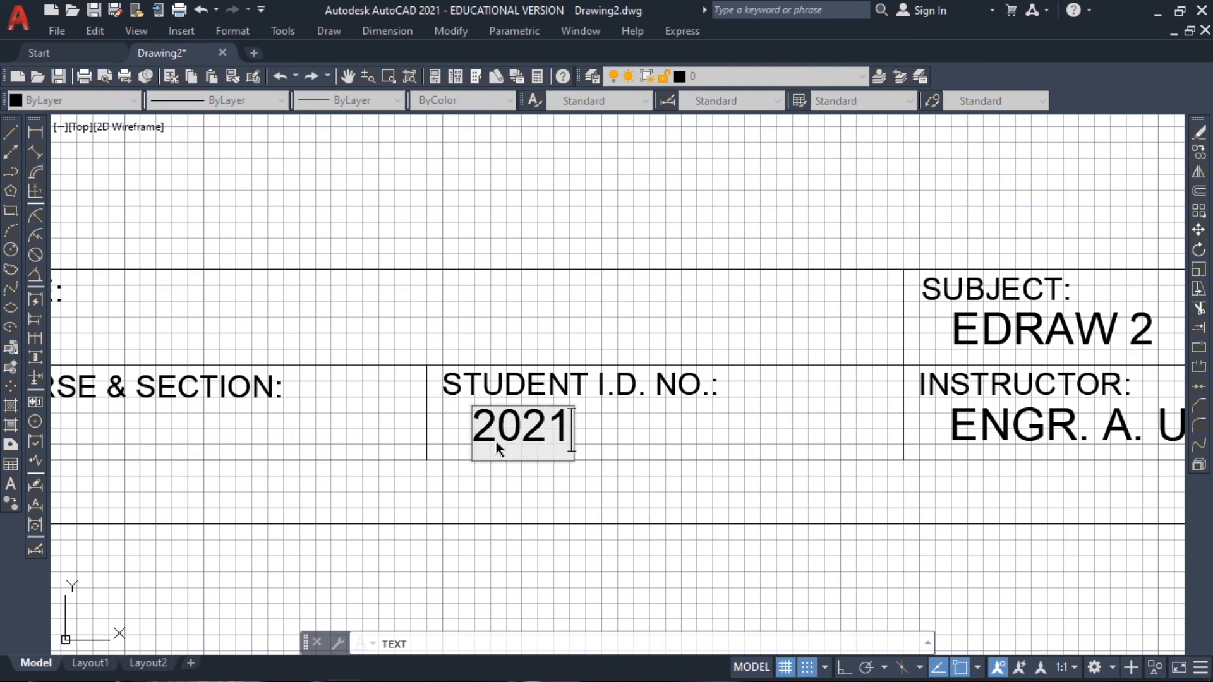
pyautogui.write('-1234-A')
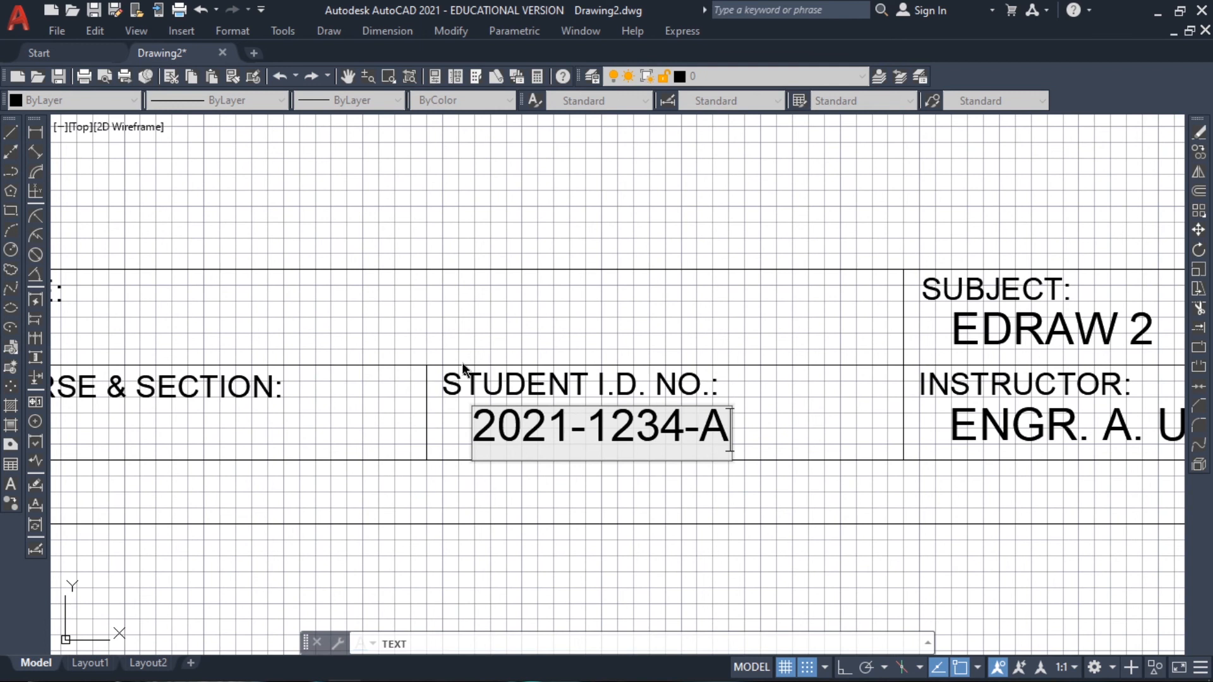
# Add the text "BSEE 1A" under "COURSE & SECTION:" in the title block
pyautogui.moveTo(461, 362); pyautogui.dragTo(839, 346, button='middle')
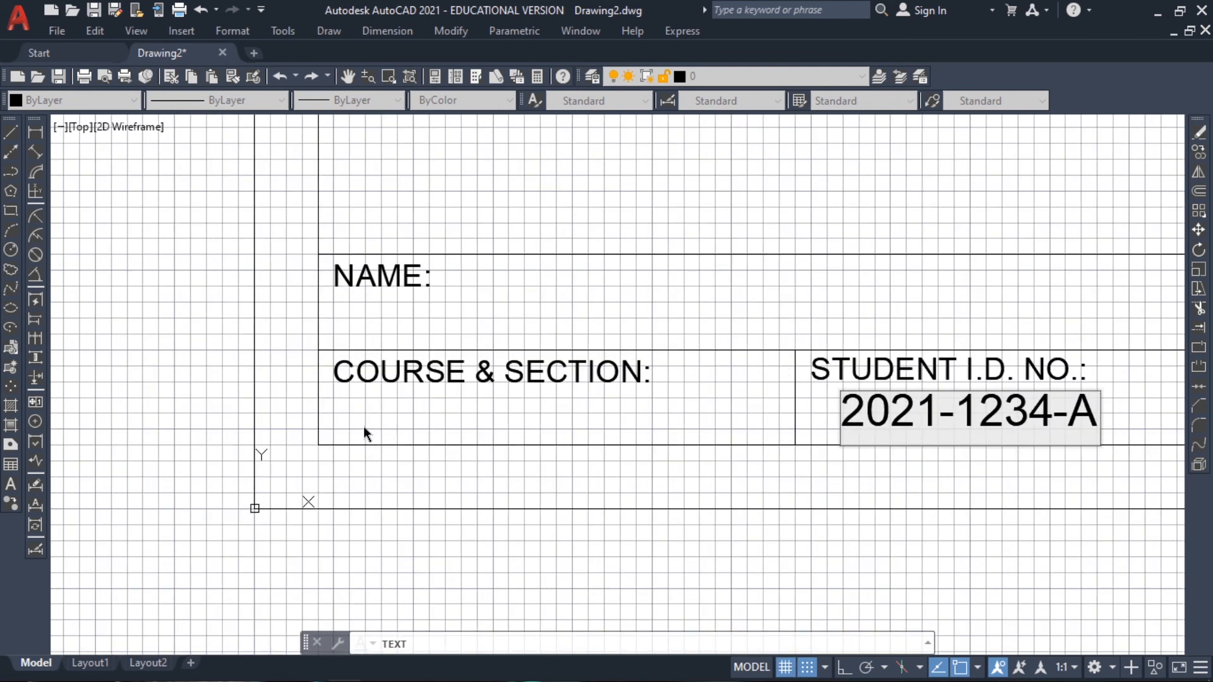
pyautogui.click(364, 426)
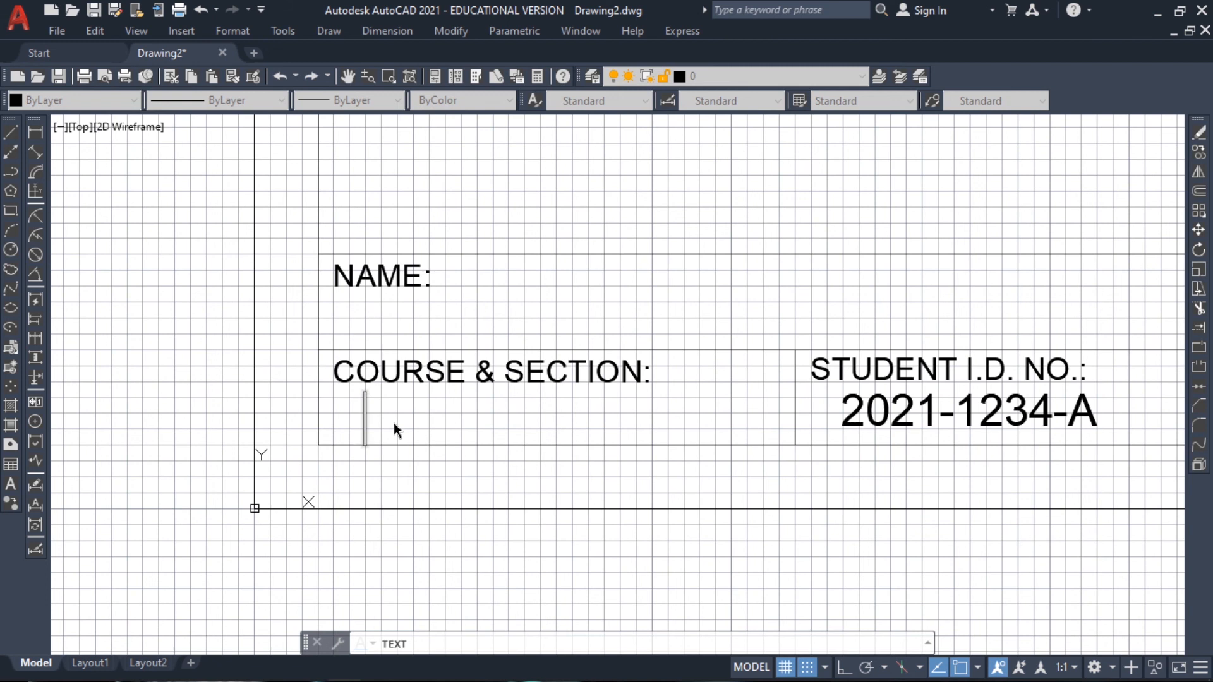
pyautogui.write('BSEE ')
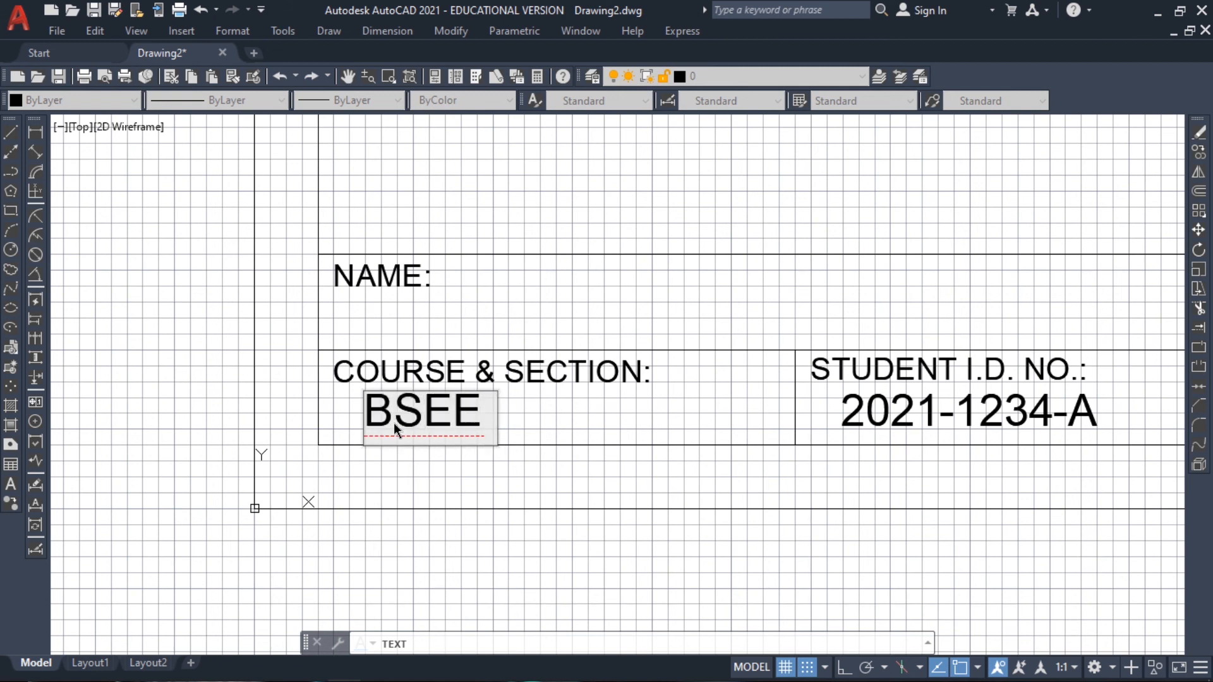
pyautogui.write('1A')
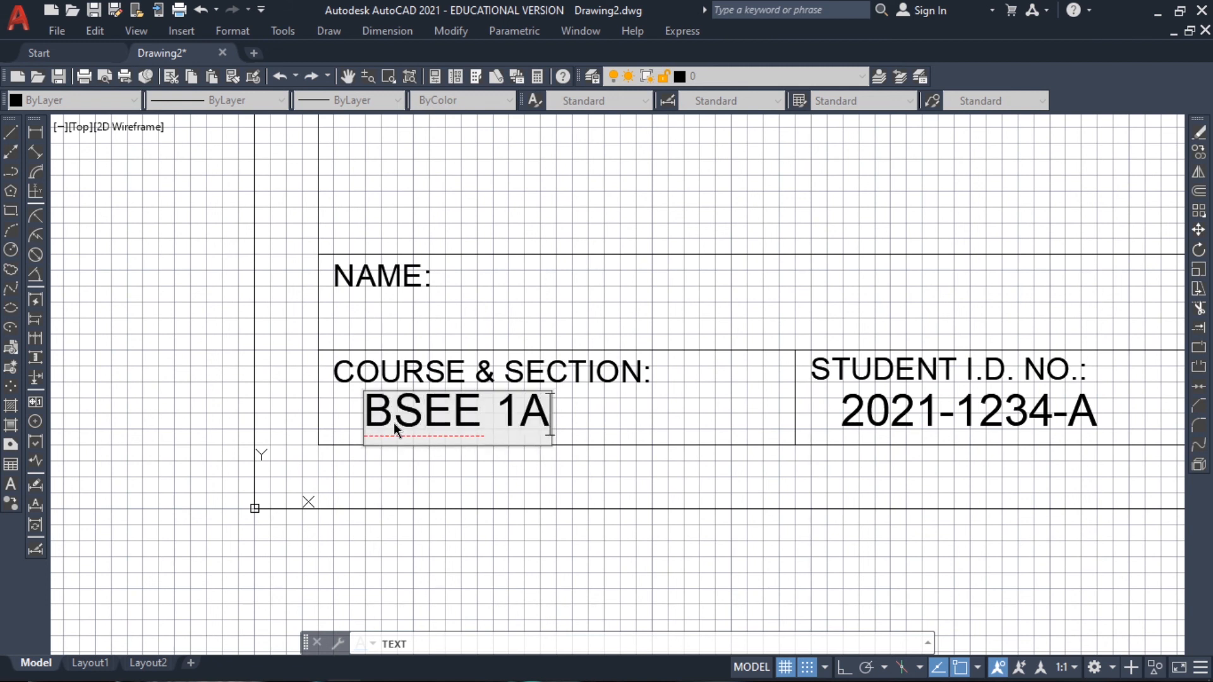
# Fill in the student's full name under "NAME:" and finish the text command
pyautogui.click(370, 334)
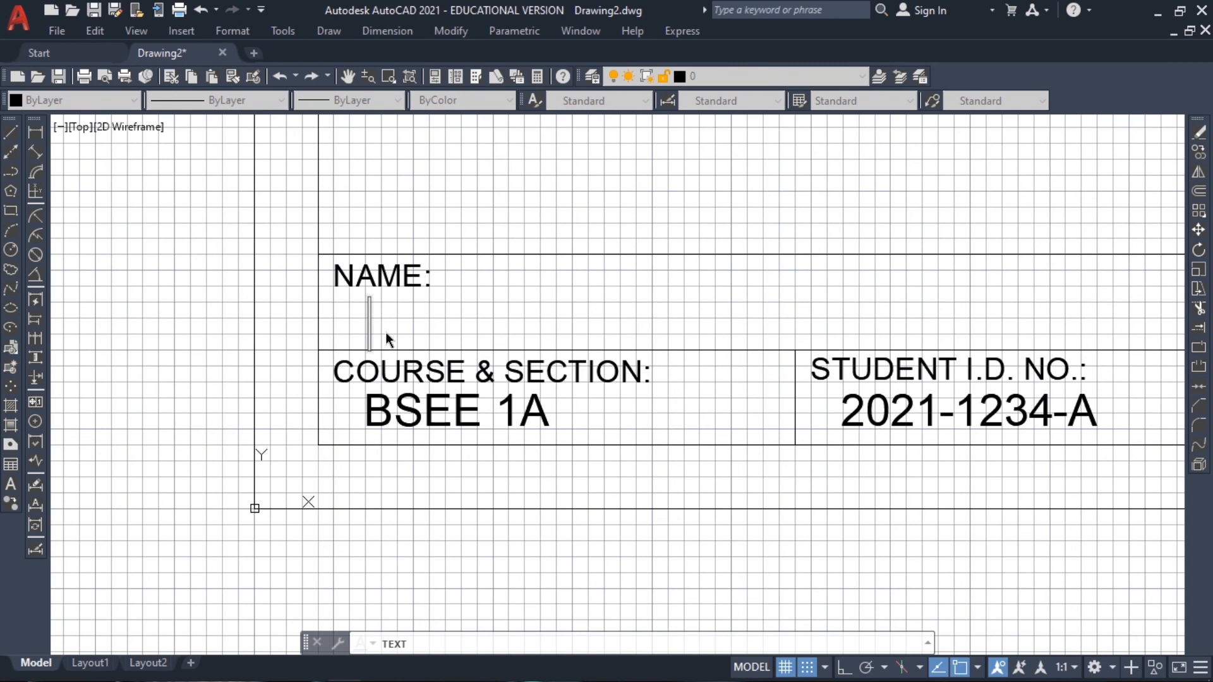
pyautogui.write('UNO')
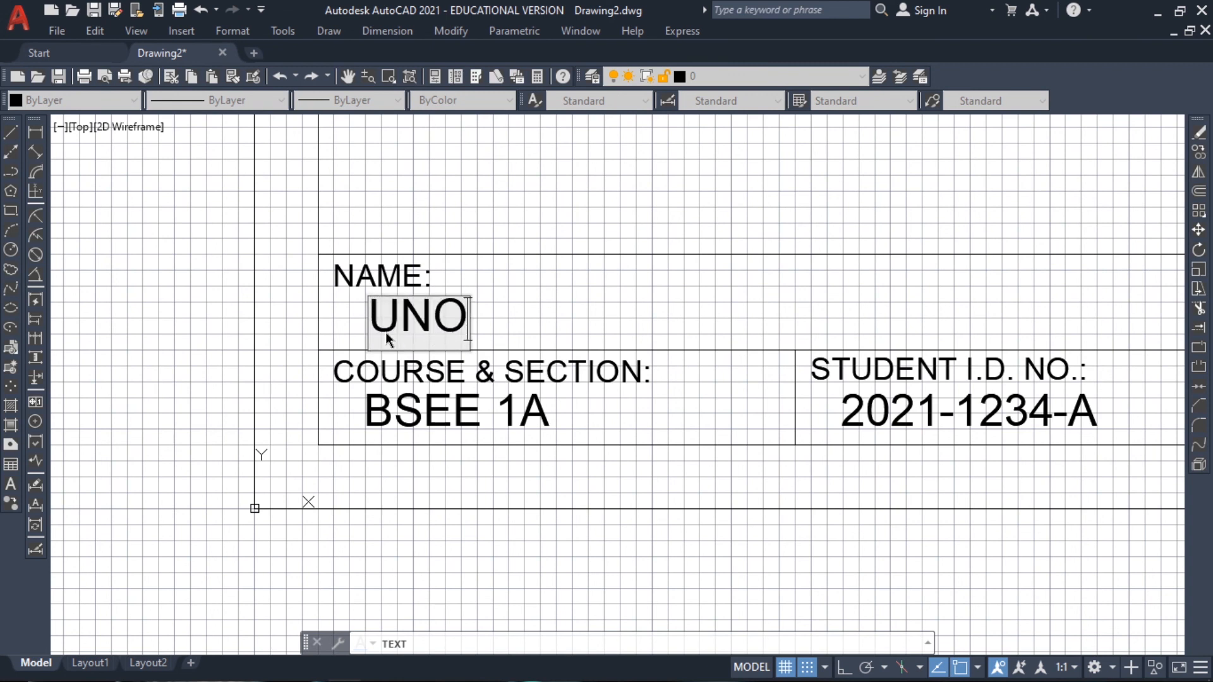
pyautogui.write(', D')
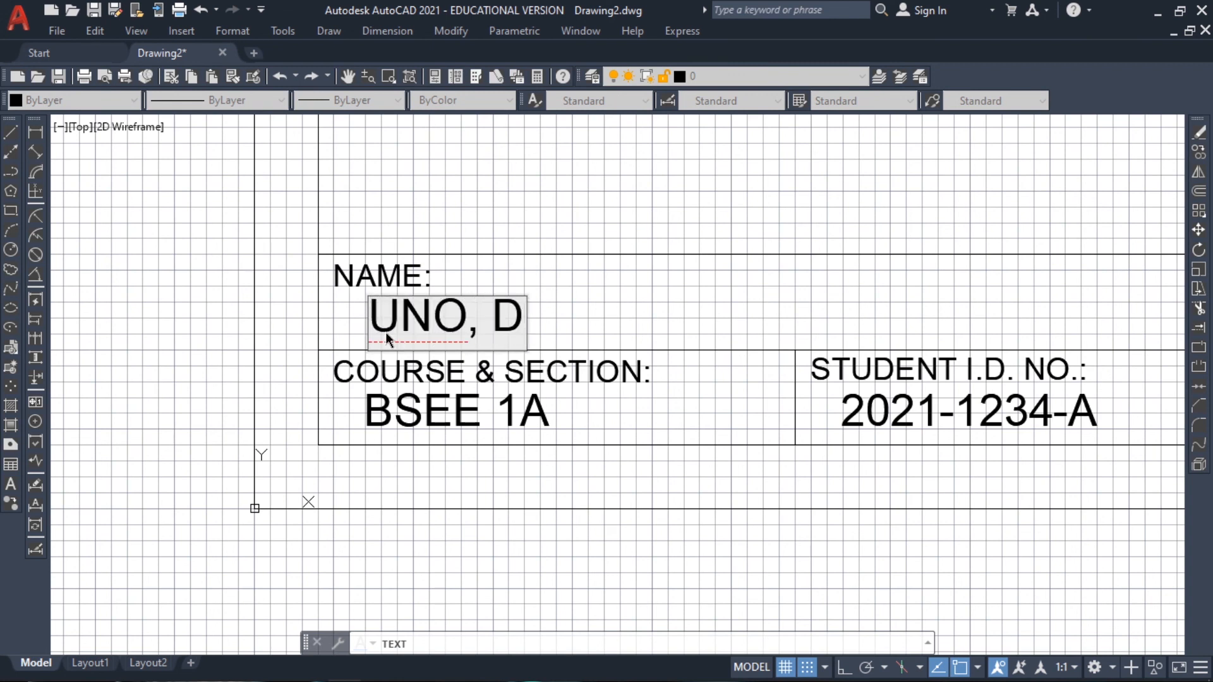
pyautogui.write('OS II')
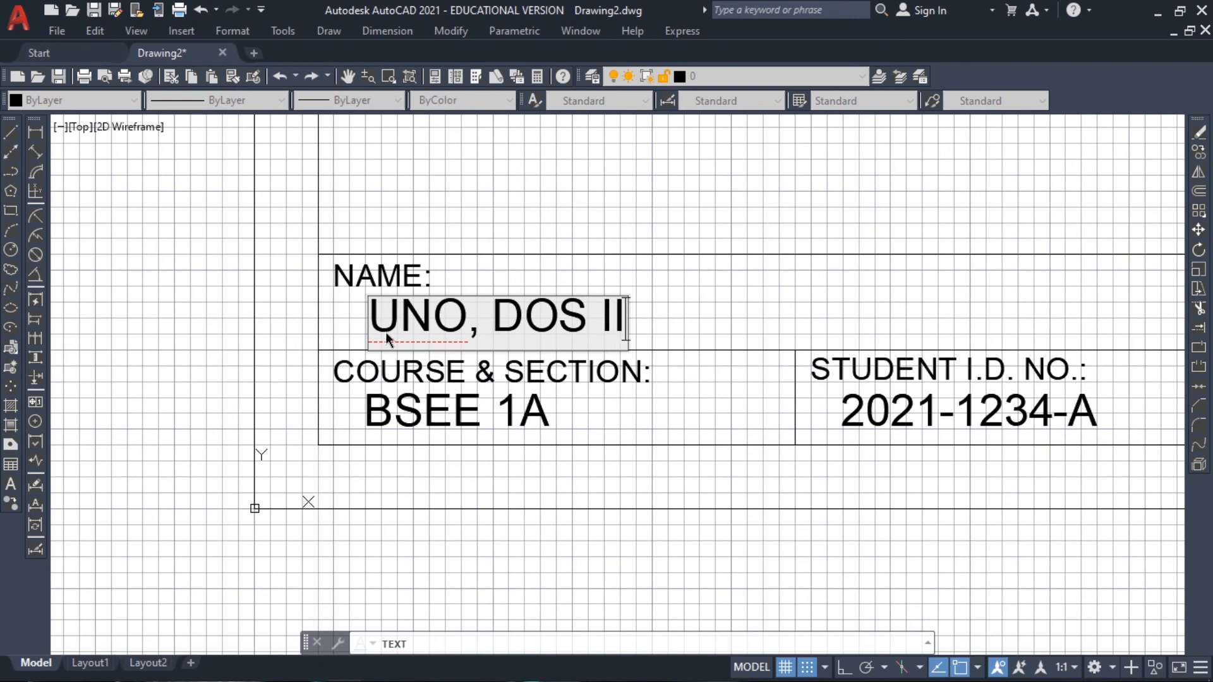
pyautogui.write('I')
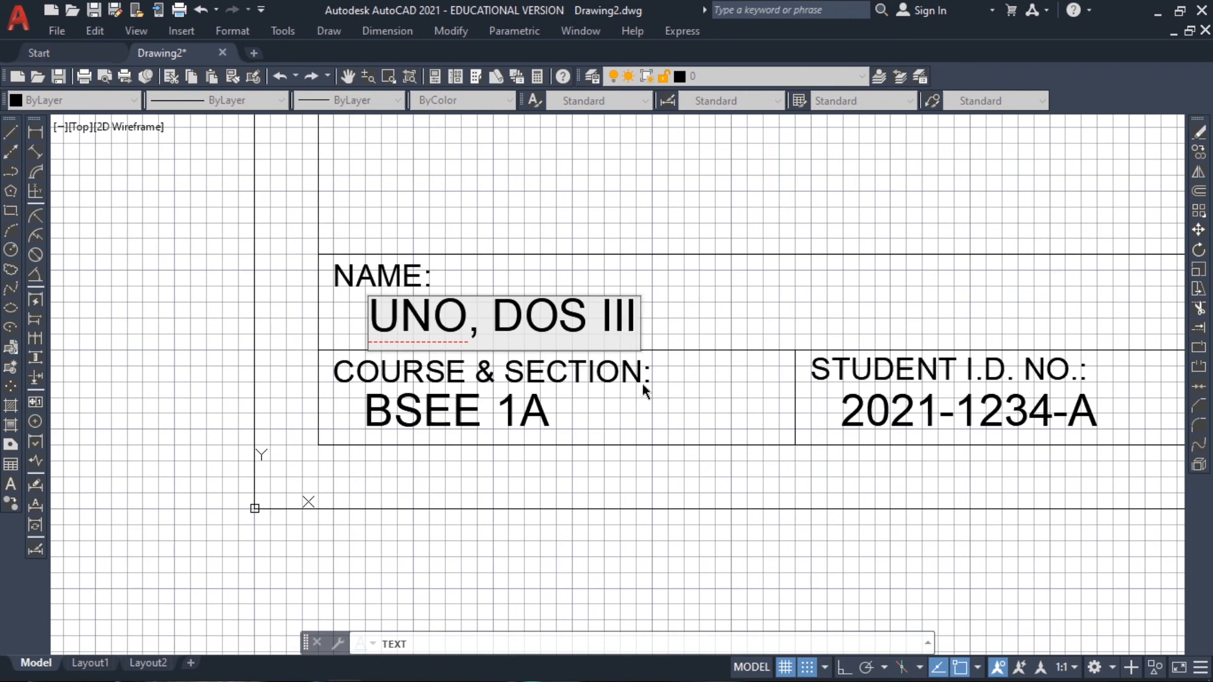
pyautogui.press('Return')
pyautogui.press('Return')
pyautogui.moveTo(751, 338); pyautogui.dragTo(563, 353, button='middle')
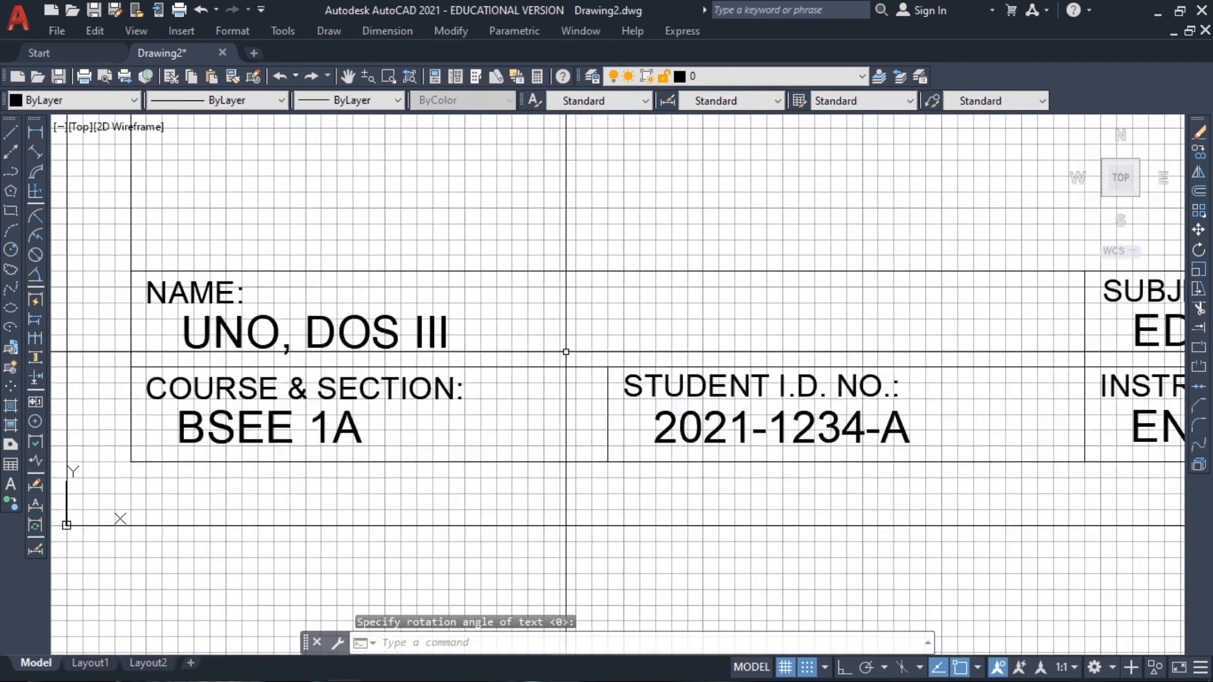
pyautogui.scroll(-2, 571, 353)
pyautogui.moveTo(893, 360); pyautogui.dragTo(623, 347, button='middle')
pyautogui.click(707, 384)
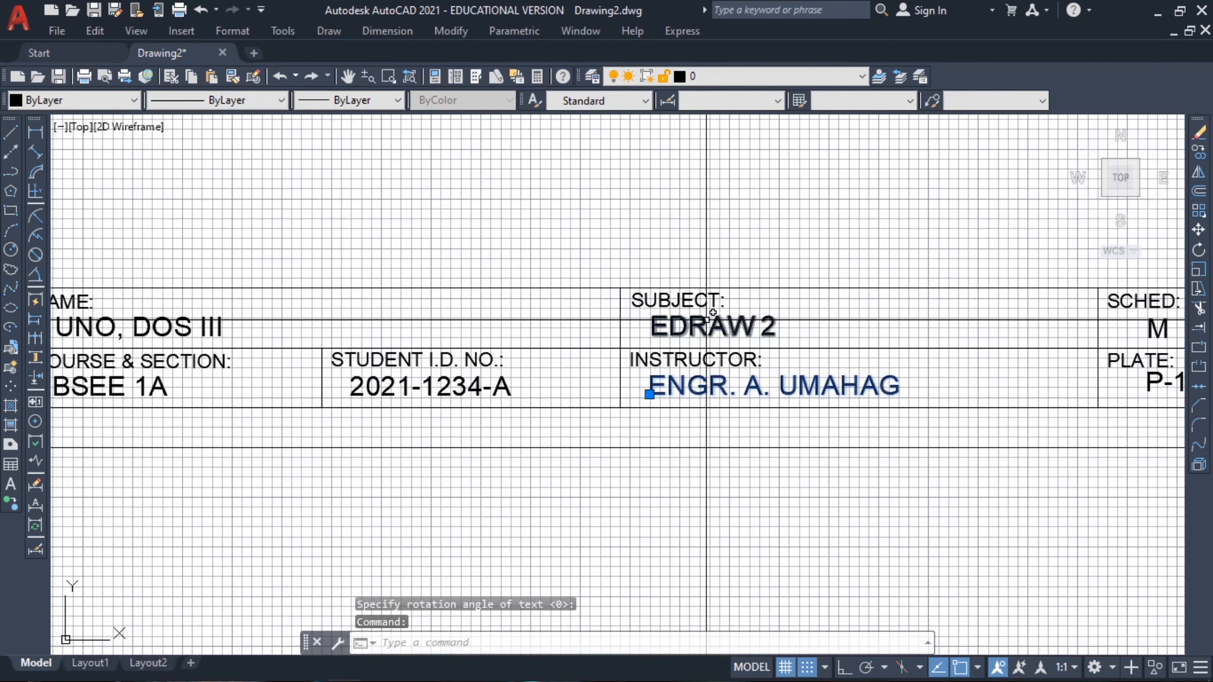
pyautogui.click(695, 325)
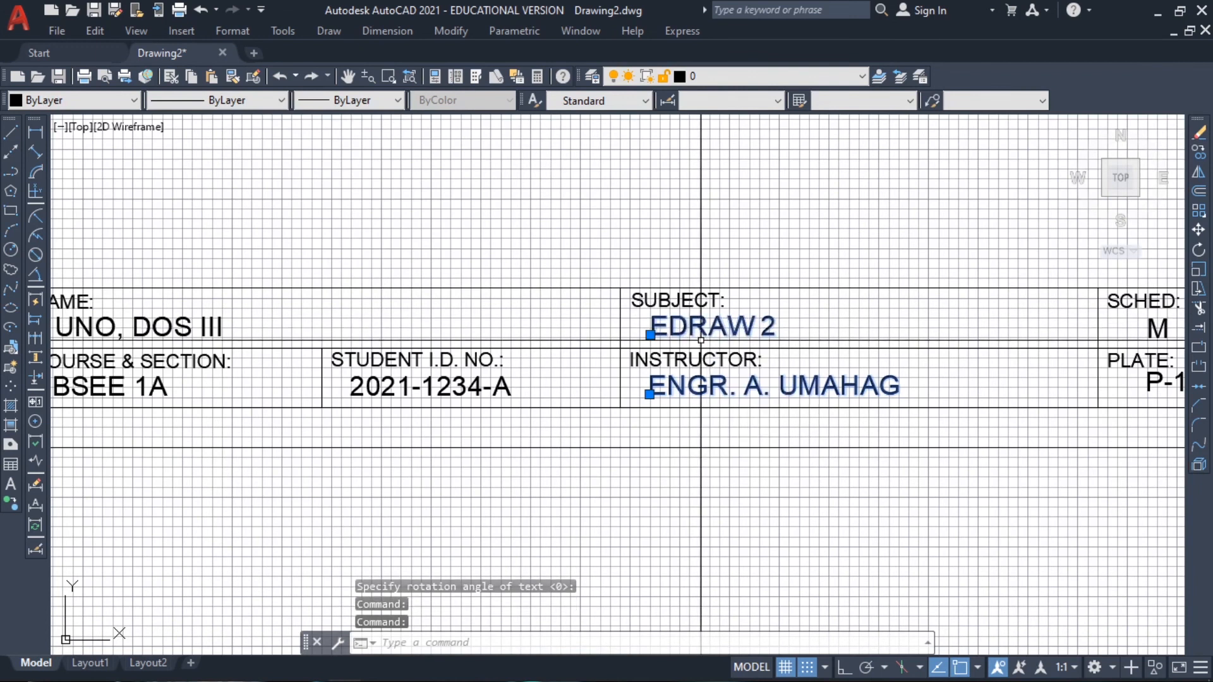
pyautogui.moveTo(1049, 351); pyautogui.dragTo(878, 337, button='middle')
pyautogui.press('Escape')
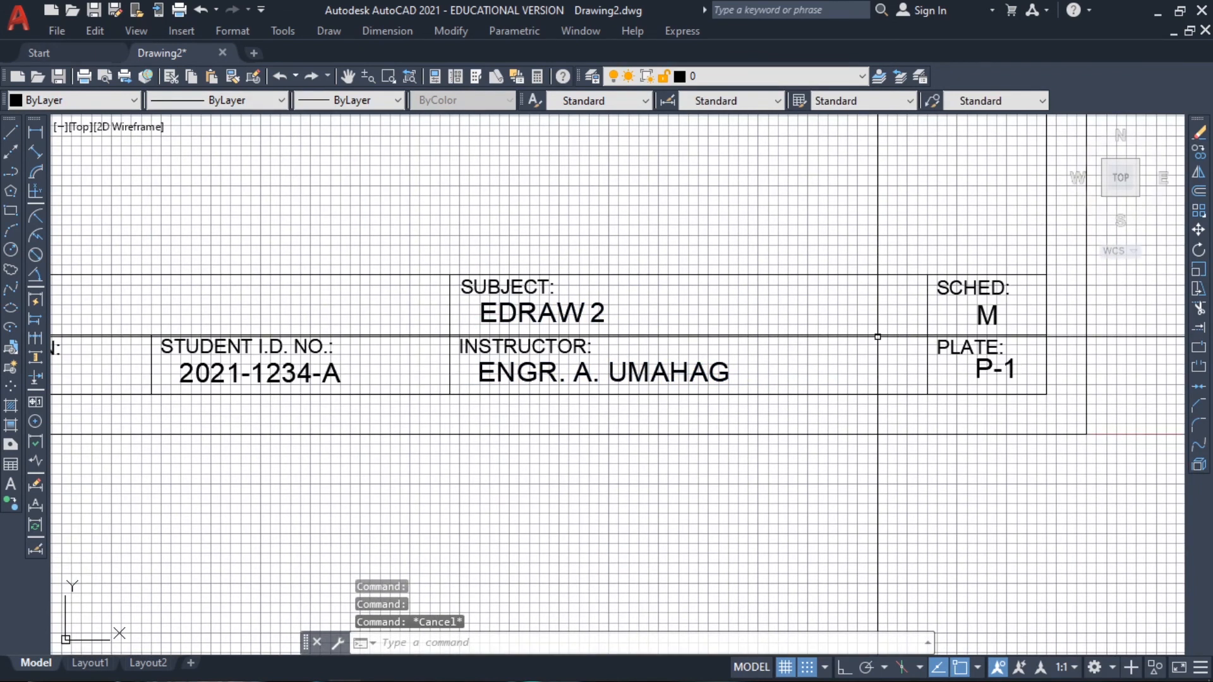
pyautogui.press('Escape')
# Move the text "P-1" 2.5 units to the left within the "PLATE:" cell
pyautogui.click(979, 377)
pyautogui.write('move')
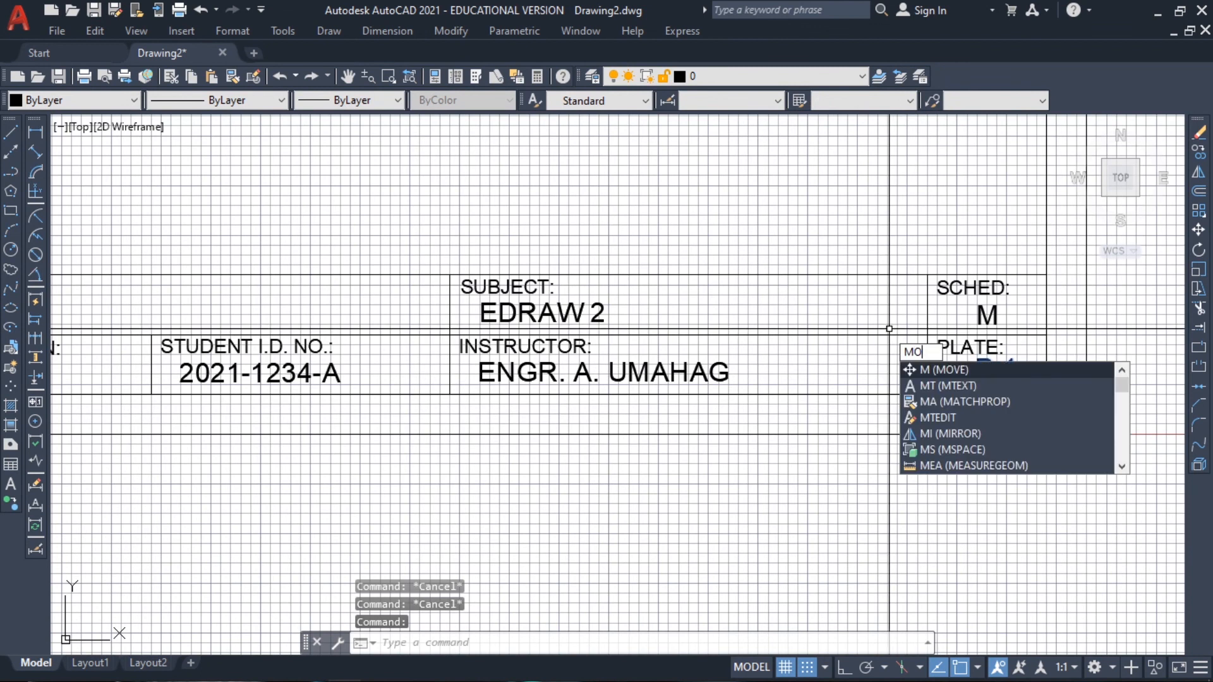
pyautogui.press('Return')
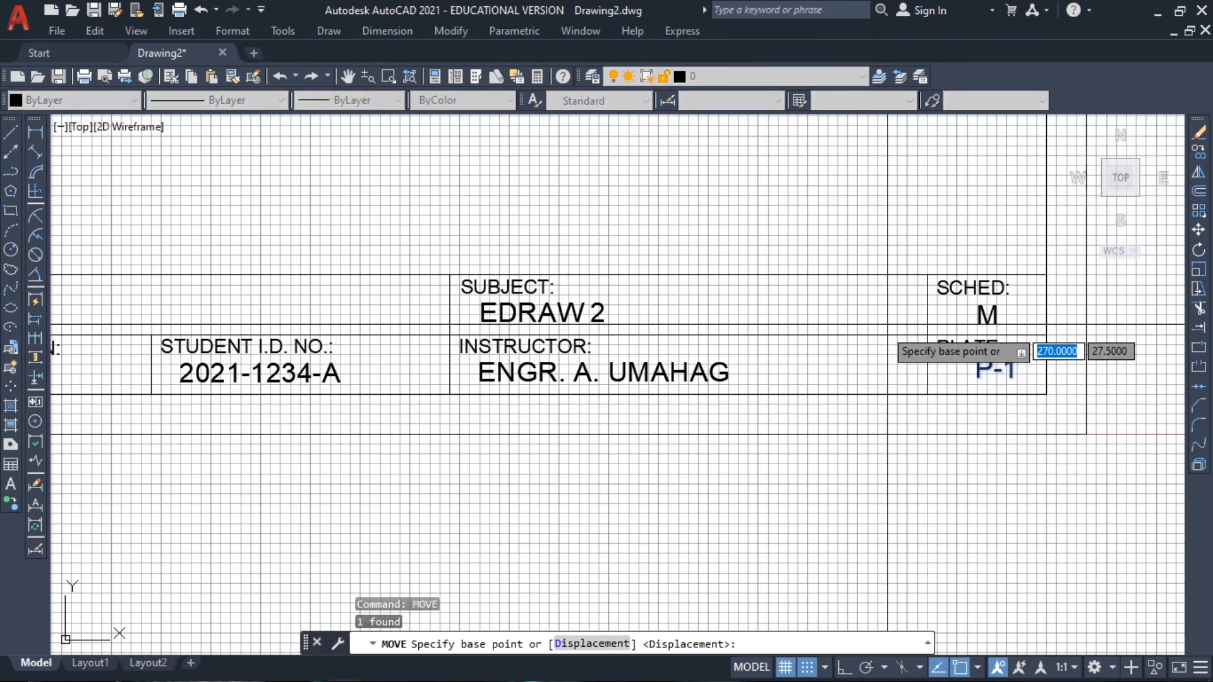
pyautogui.click(1002, 465)
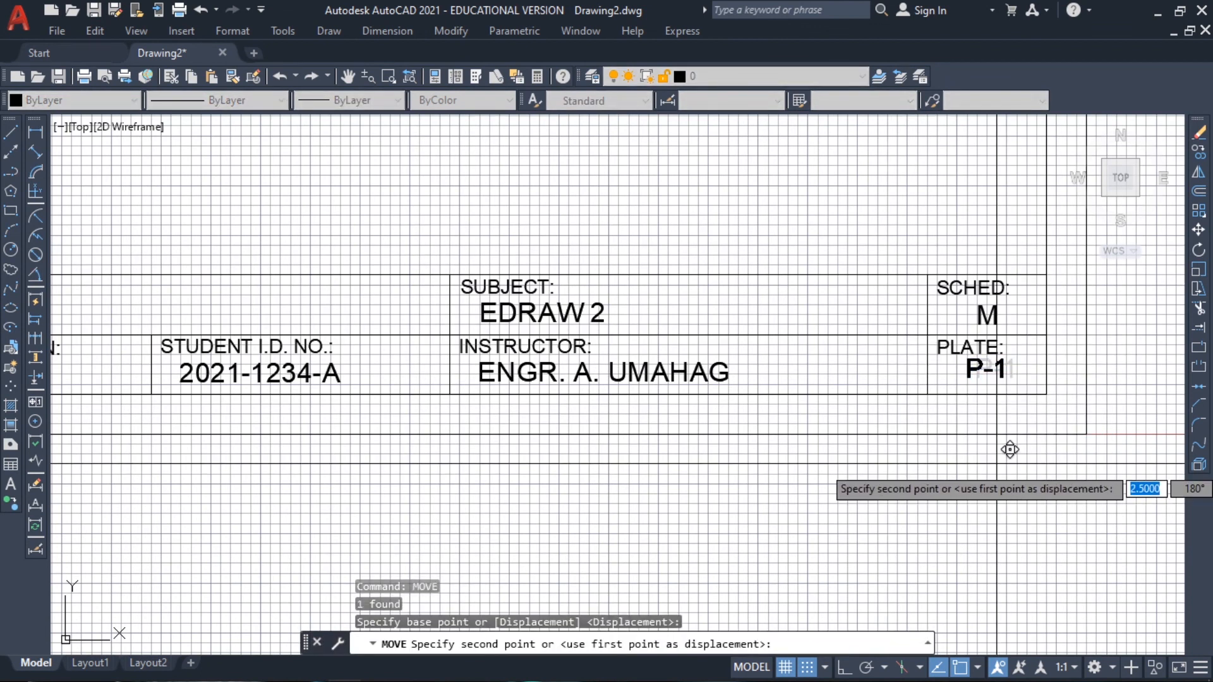
pyautogui.click(996, 466)
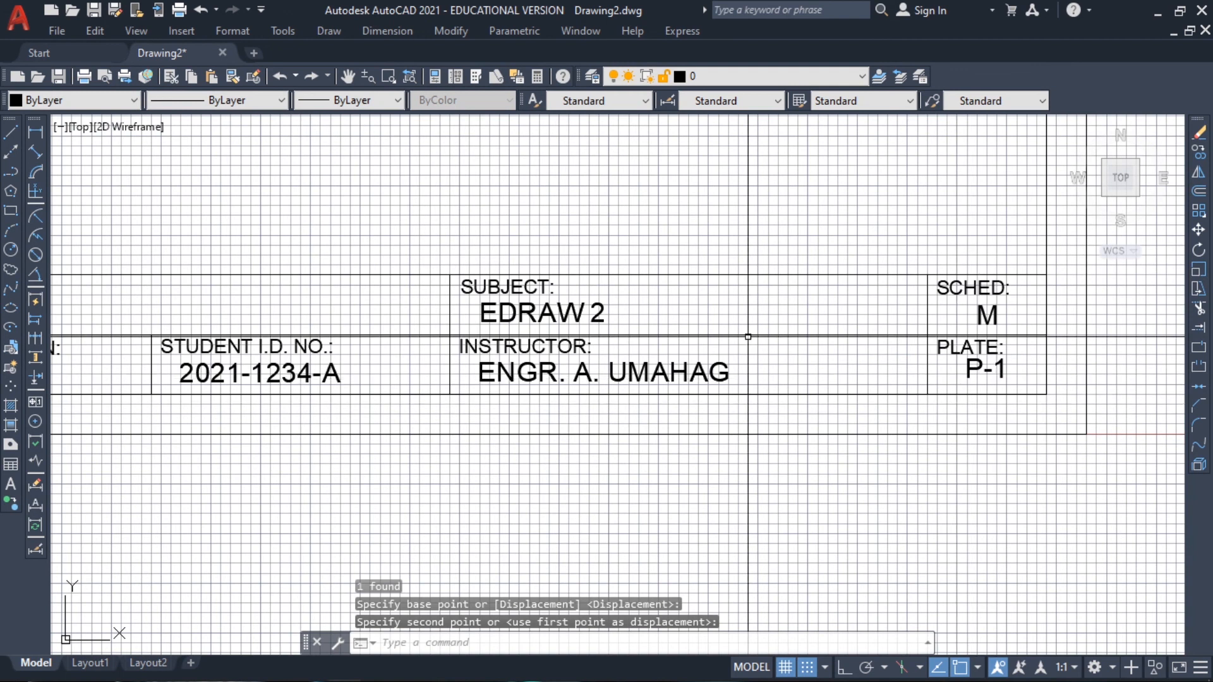
# Zoom to All so the whole sheet with its border and title block fills the view
pyautogui.scroll(-2, 737, 326)
pyautogui.moveTo(614, 126)
pyautogui.mouseDown(button='middle')
pyautogui.moveTo(681, 230)
pyautogui.moveTo(679, 321)
pyautogui.mouseUp(button='middle')
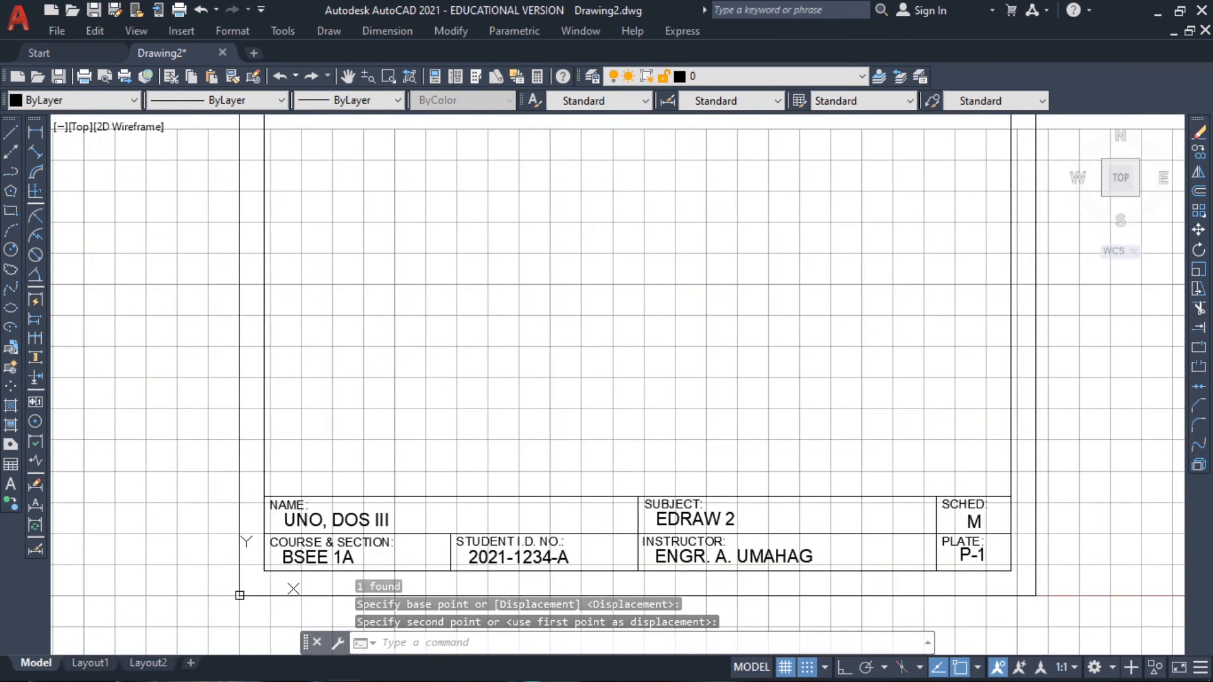
pyautogui.write('zoom')
pyautogui.press('Return')
pyautogui.write('A')
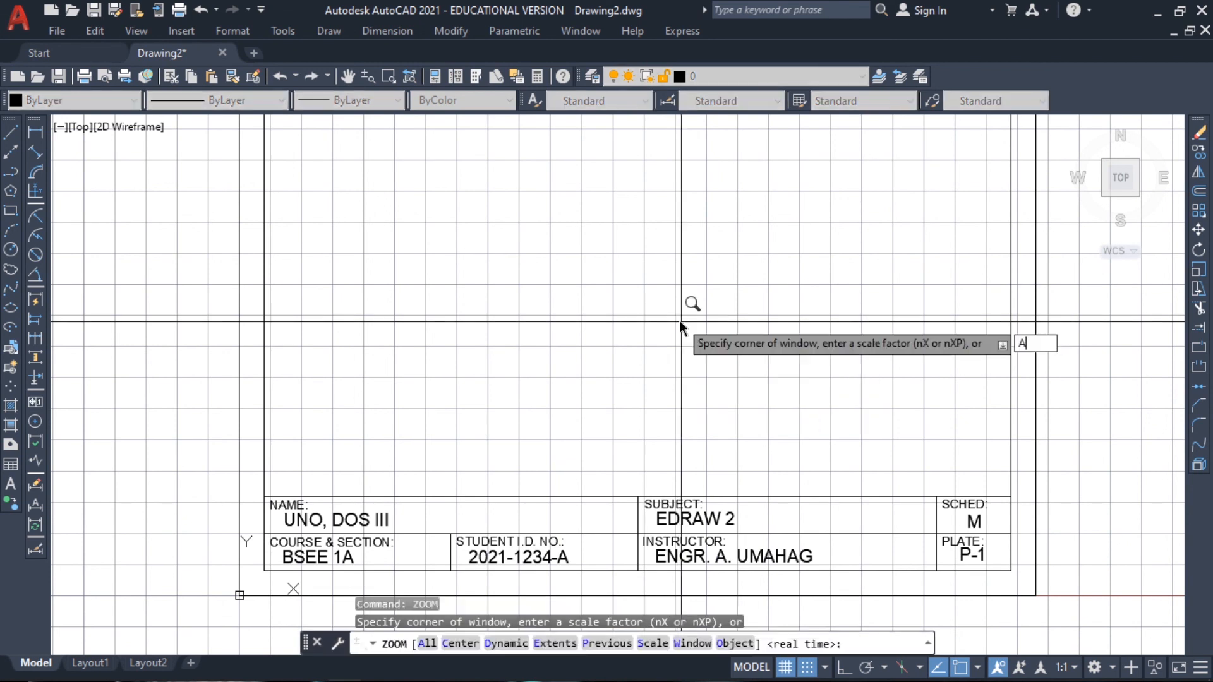
pyautogui.write('LL')
pyautogui.press('Return')
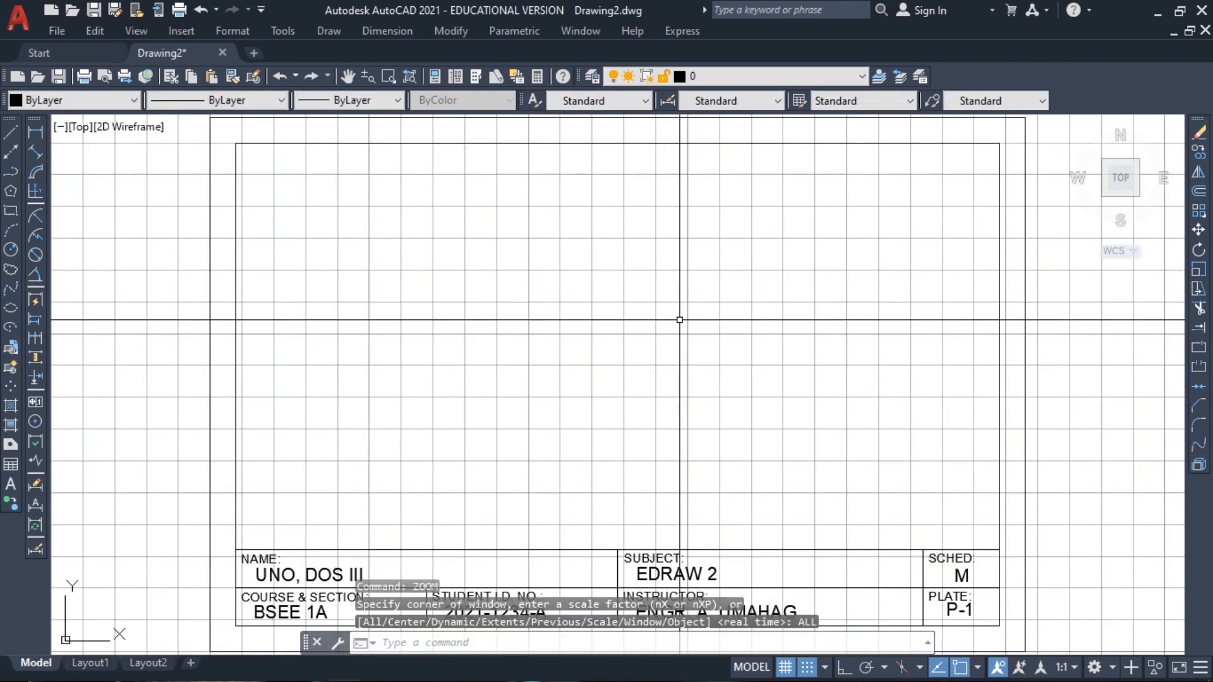